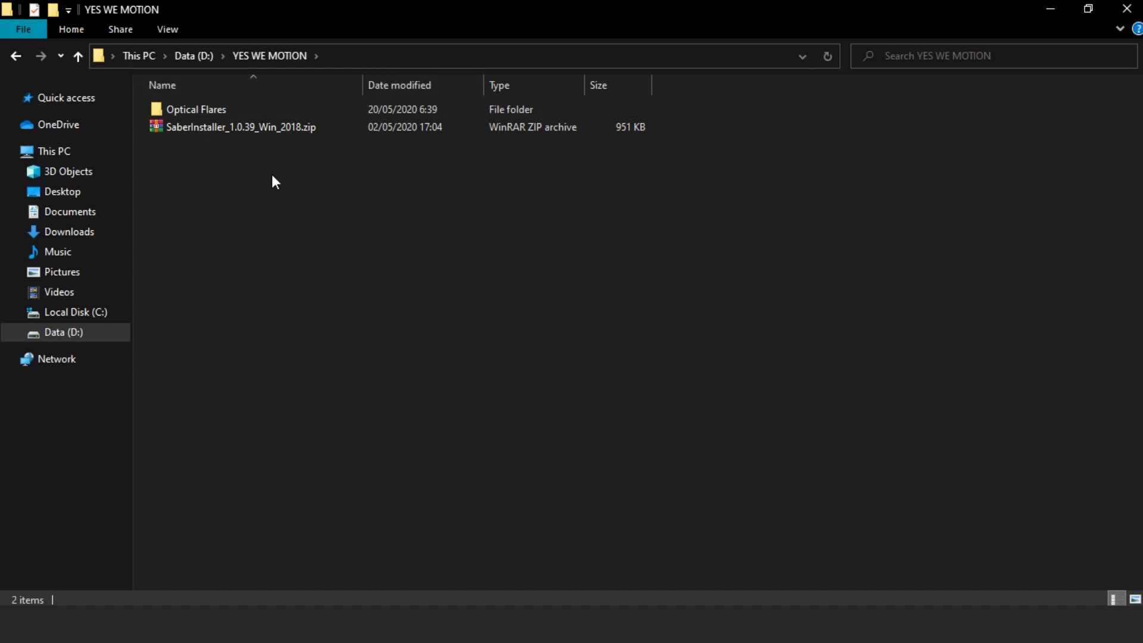
# Step: In YES WE MOTION on Data (D:), bring up the file actions for SaberInstaller_1.0.39_Win_2018.zip
pyautogui.rightClick(267, 127)
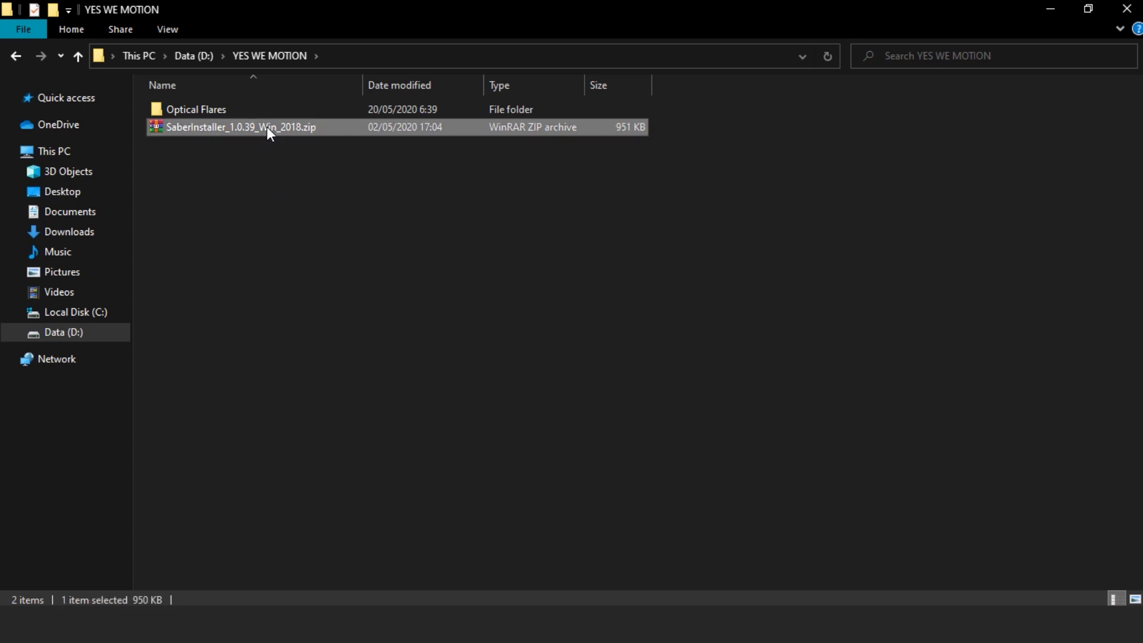
# Step: Extract the Saber zip here and launch SaberInstaller_1.0.39_Win.exe
pyautogui.click(355, 194)
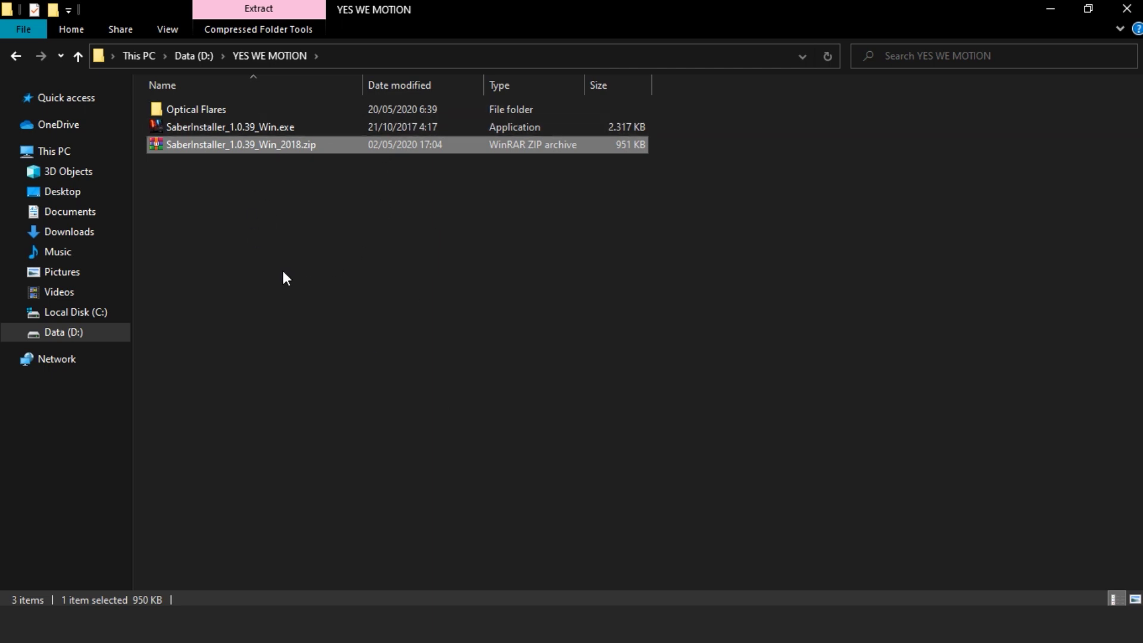
pyautogui.click(287, 127)
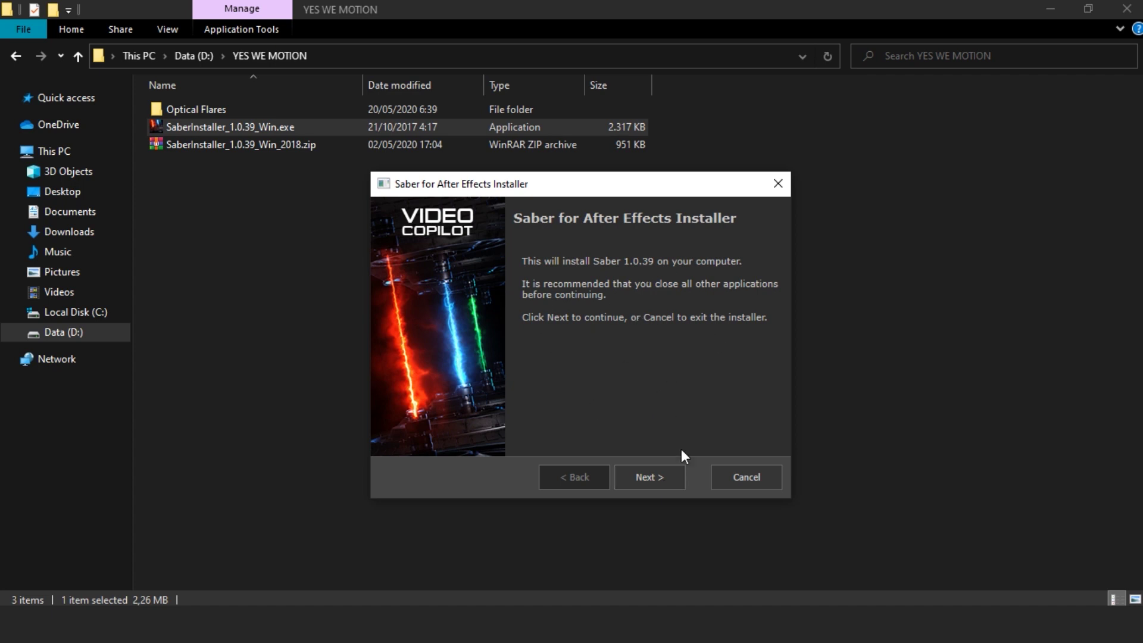
# Step: Install Saber 1.0.39 to the Custom plugin path, excluding version 16.0, and close the installer
pyautogui.click(665, 481)
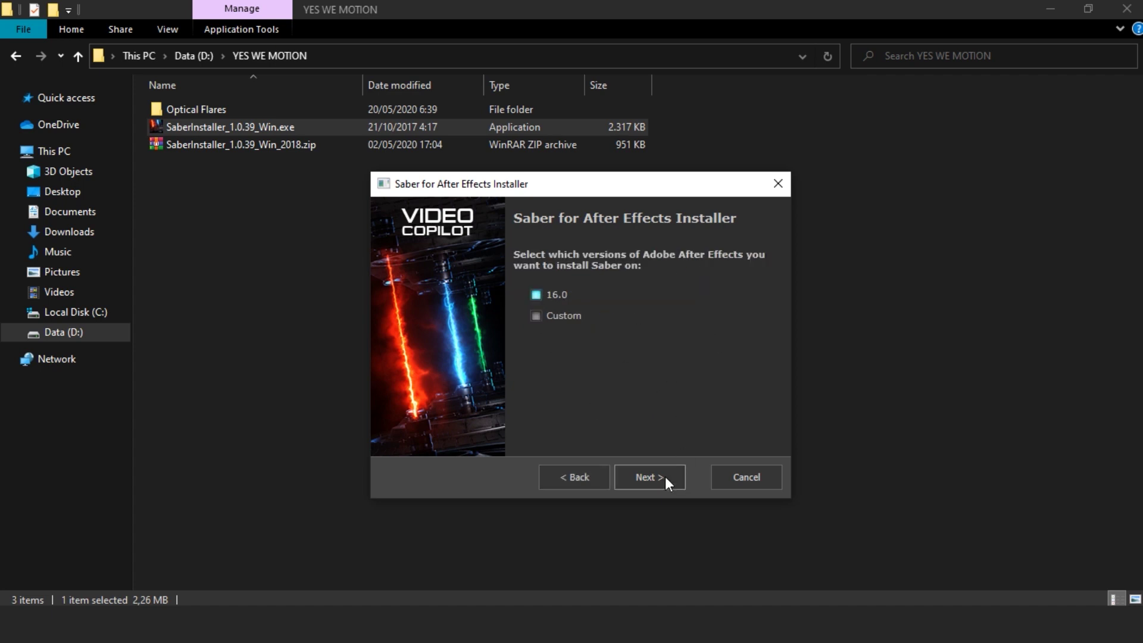
pyautogui.click(536, 316)
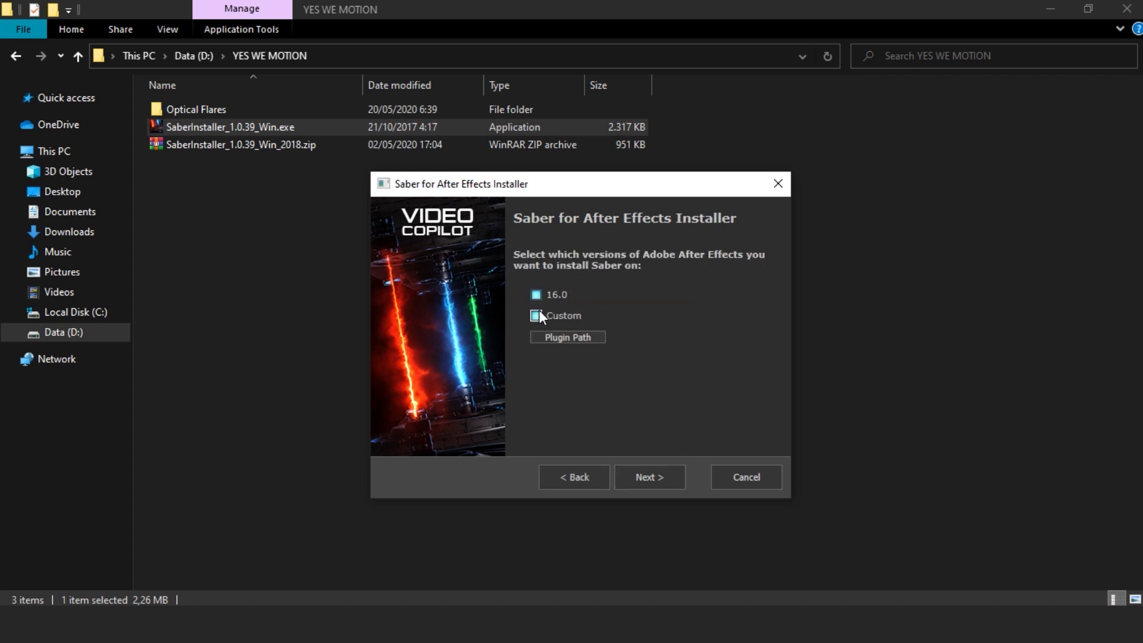
pyautogui.click(538, 296)
pyautogui.click(652, 484)
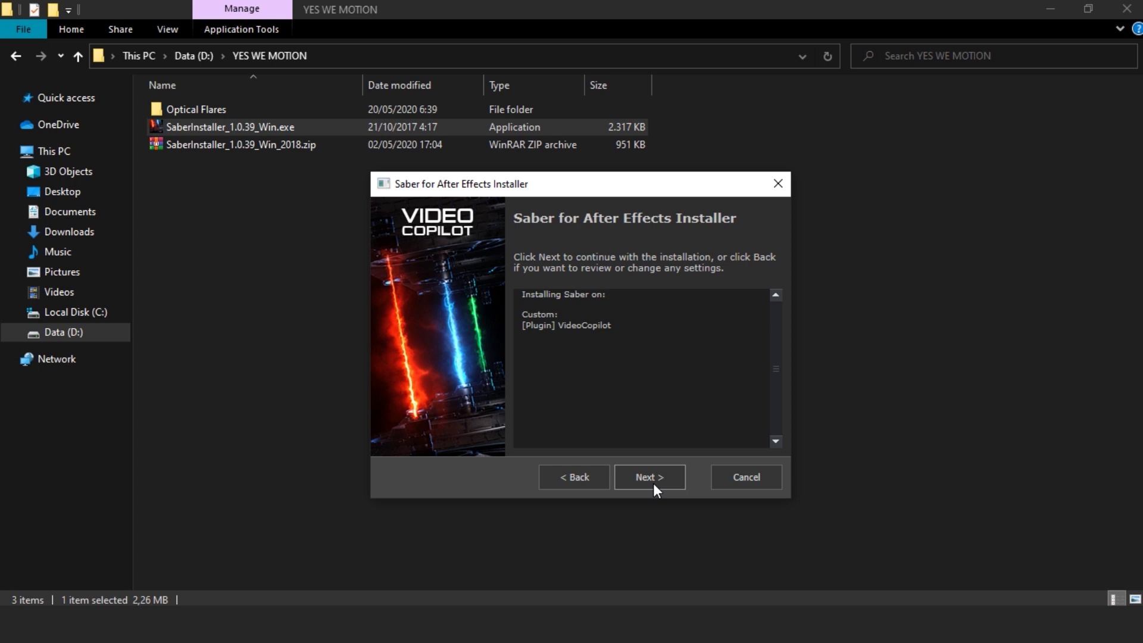
pyautogui.click(653, 483)
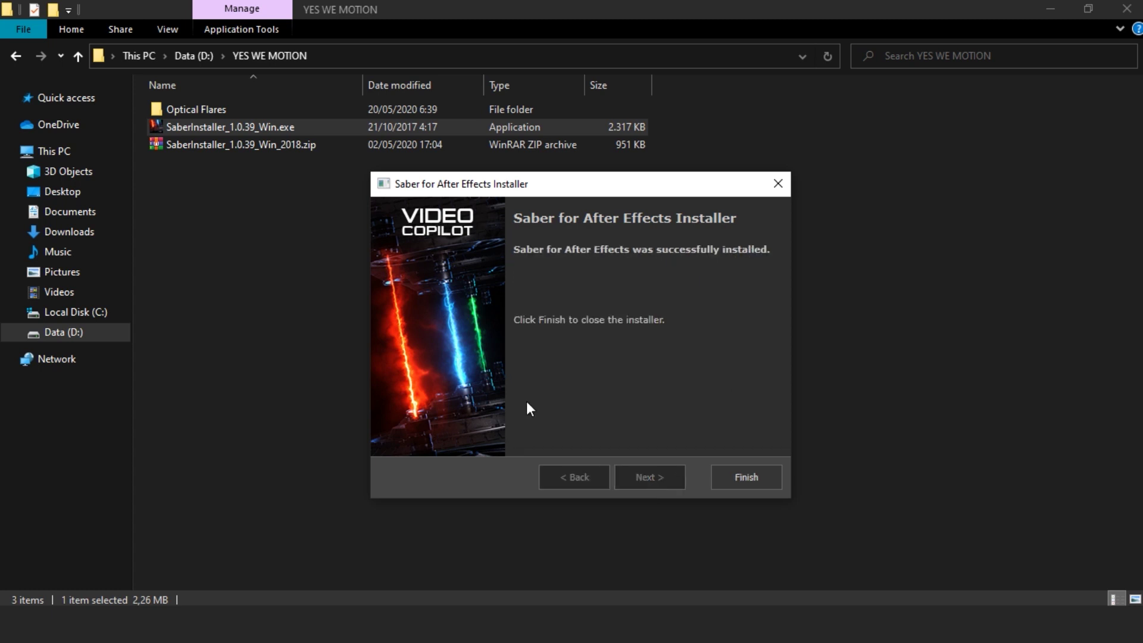
pyautogui.click(766, 482)
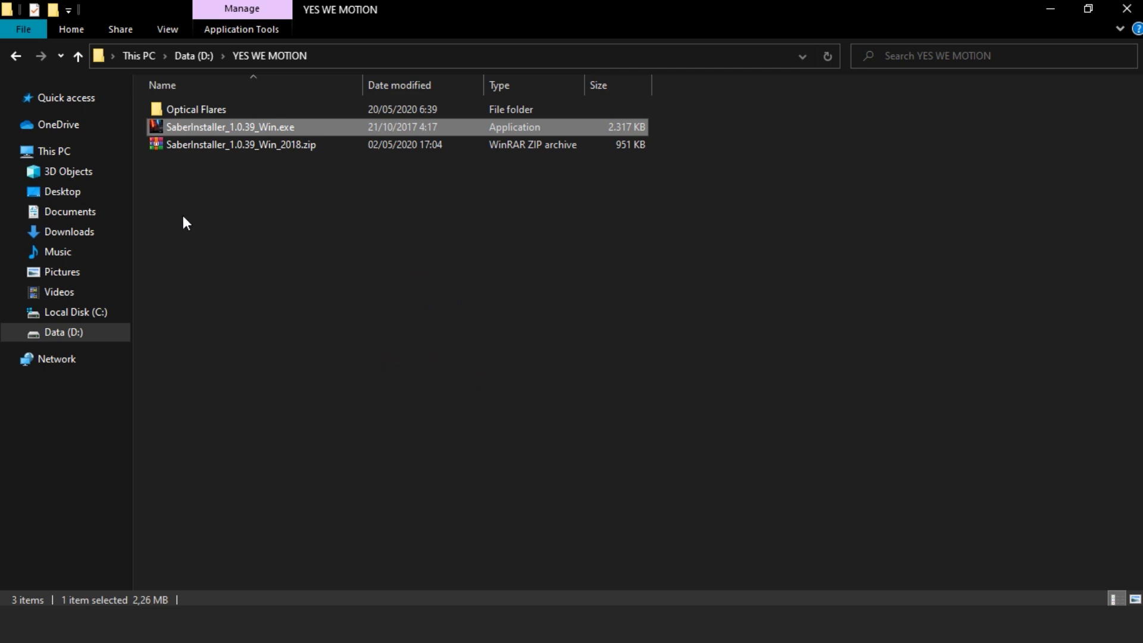
# Step: Copy the Optical Flares folder into C:\Program Files\Adobe\Adobe After Effects CC 2019\Support Files\Plug-ins
pyautogui.rightClick(208, 109)
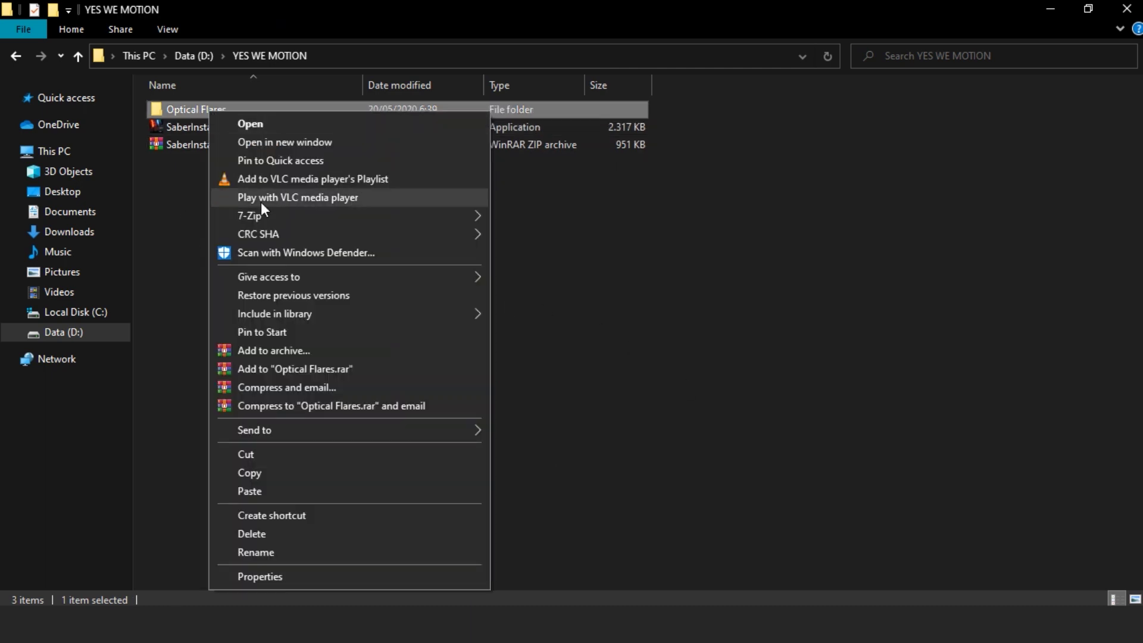
pyautogui.click(334, 473)
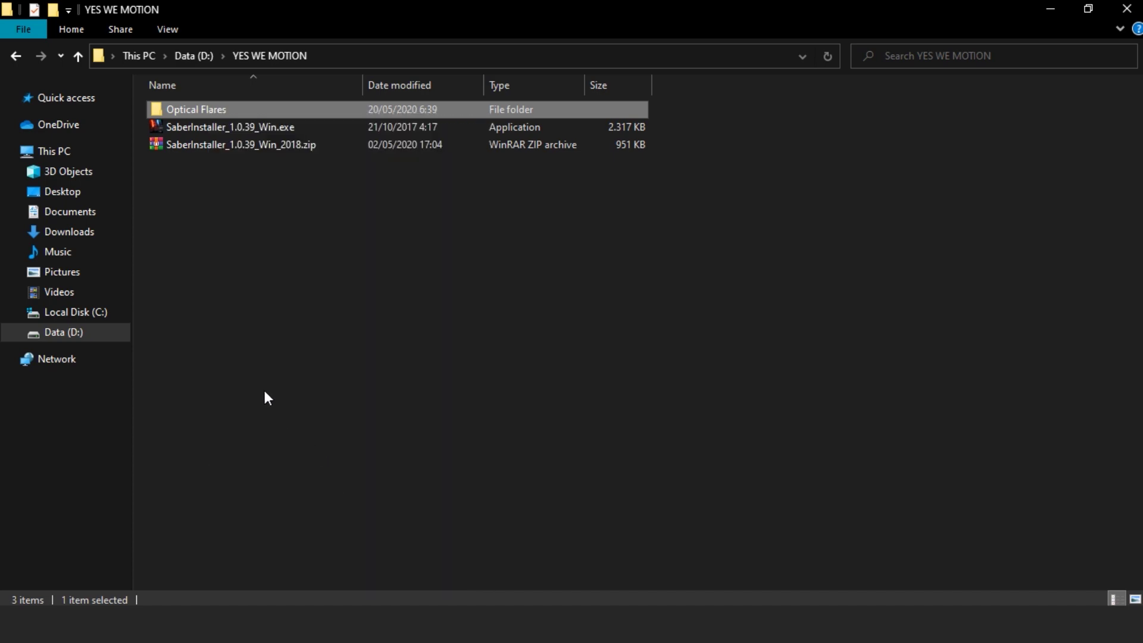
pyautogui.click(127, 313)
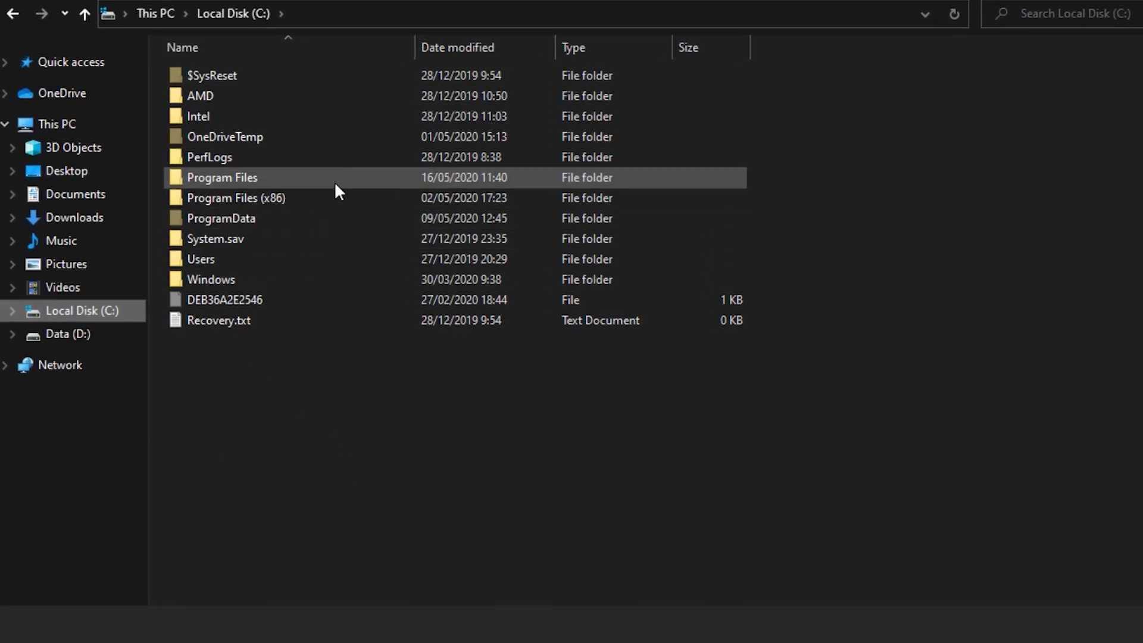
pyautogui.doubleClick(315, 180)
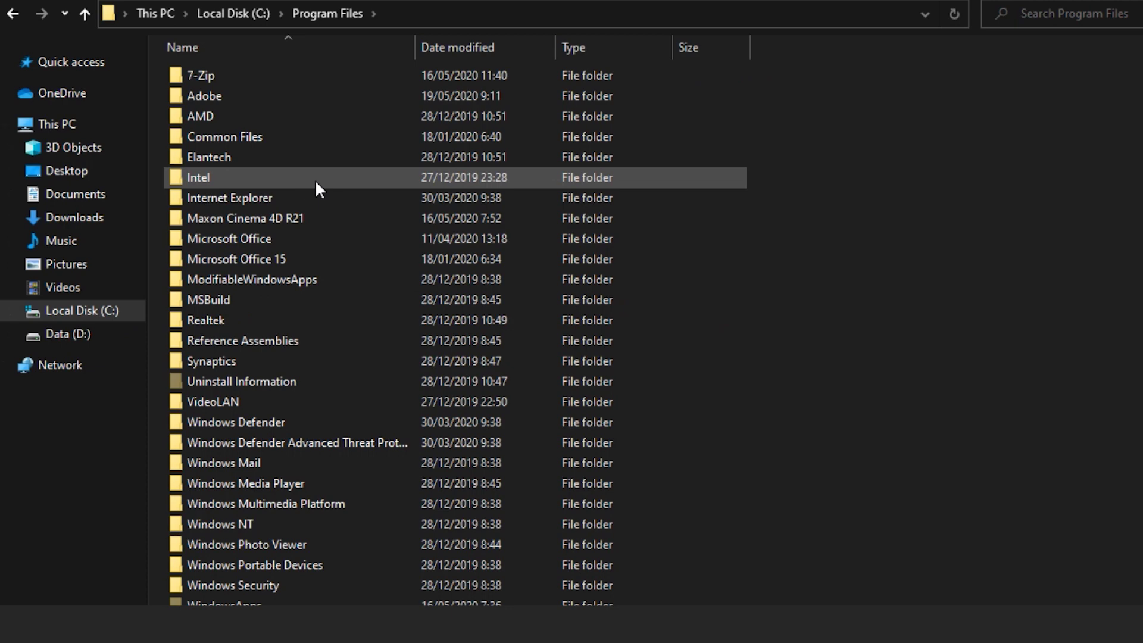
pyautogui.doubleClick(319, 109)
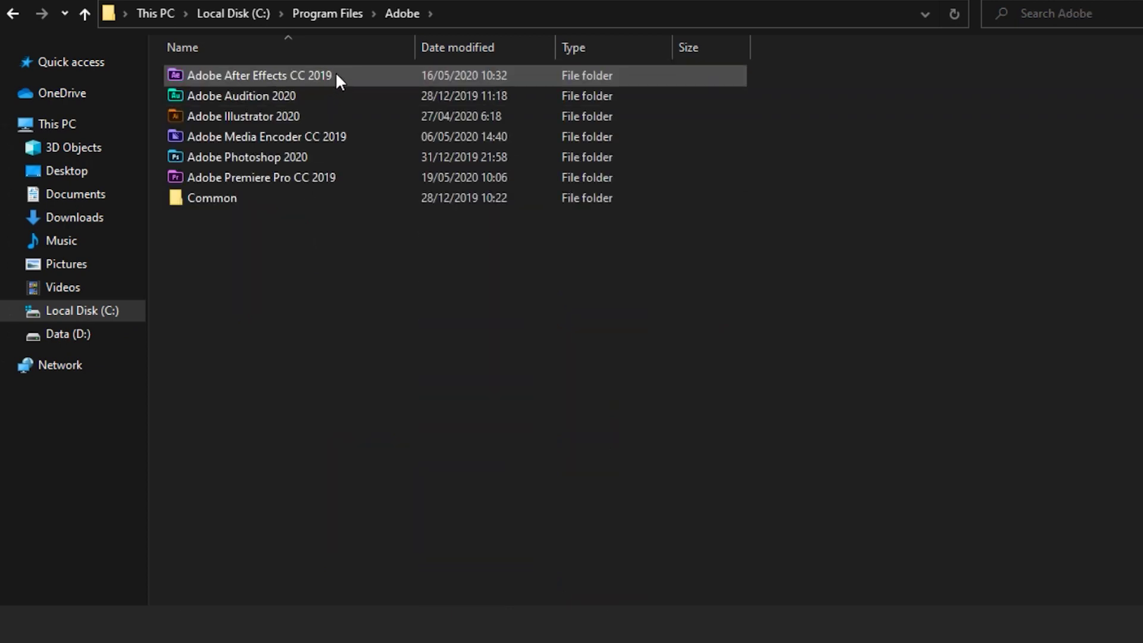
pyautogui.doubleClick(335, 75)
pyautogui.doubleClick(336, 76)
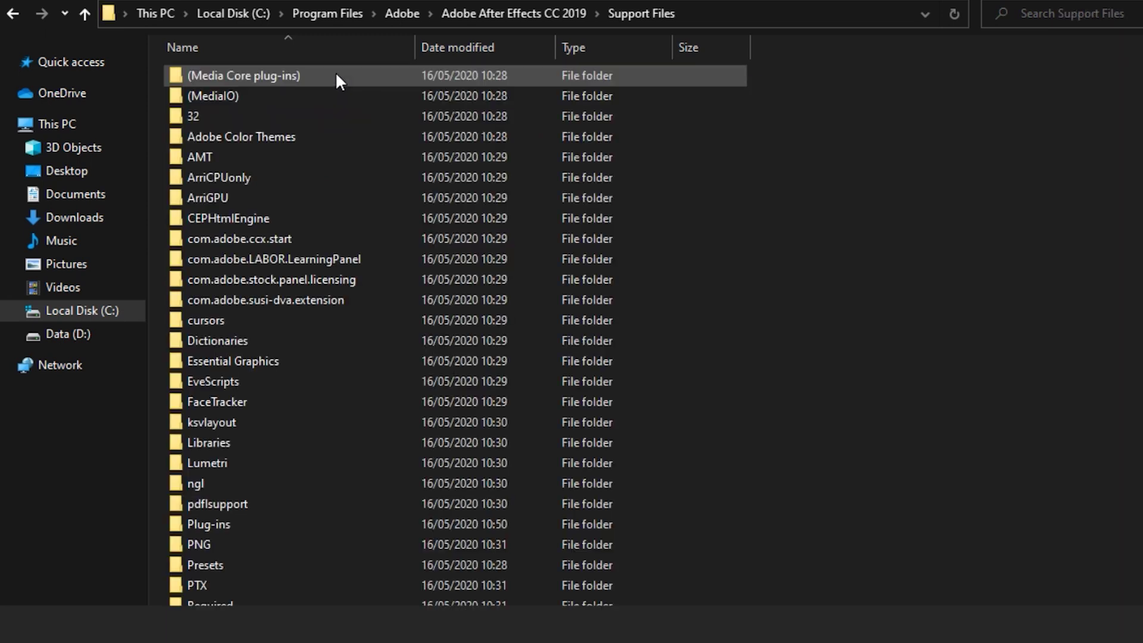
pyautogui.doubleClick(401, 524)
pyautogui.rightClick(423, 301)
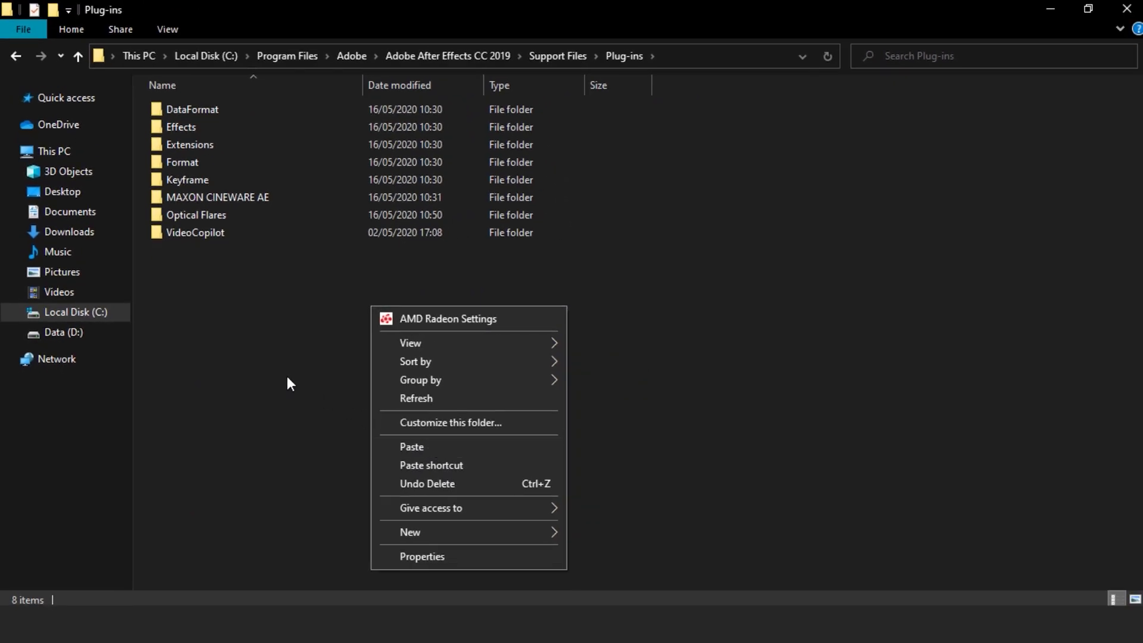
pyautogui.click(287, 377)
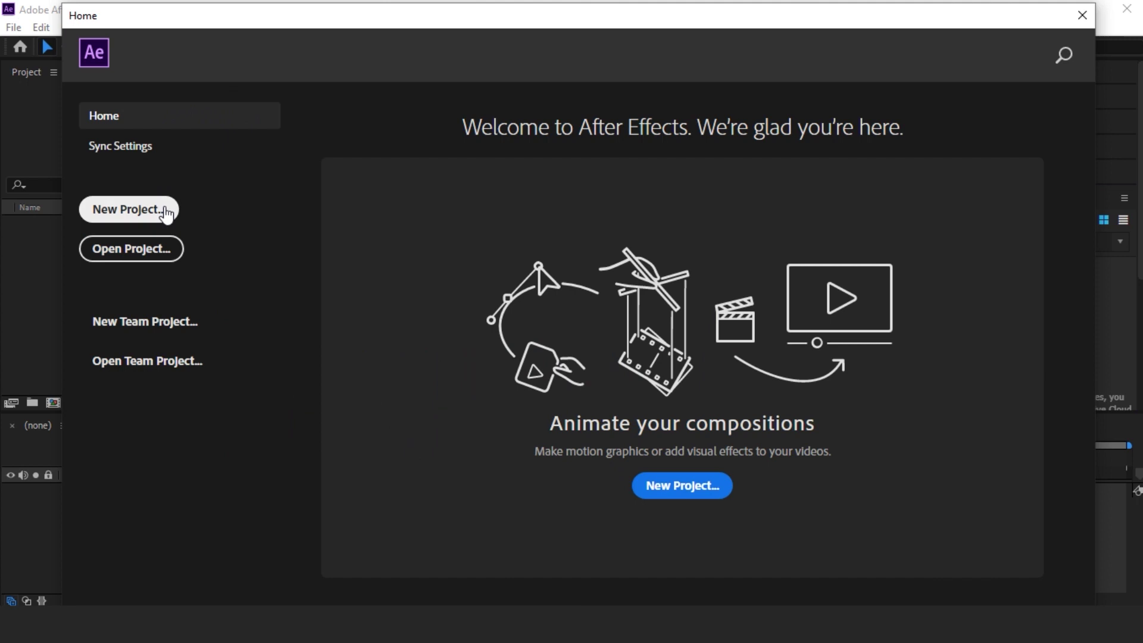
# Step: In a new project, import KIMI NO NAWA TAHAP 1.mp4 and make a composition from it
pyautogui.click(166, 215)
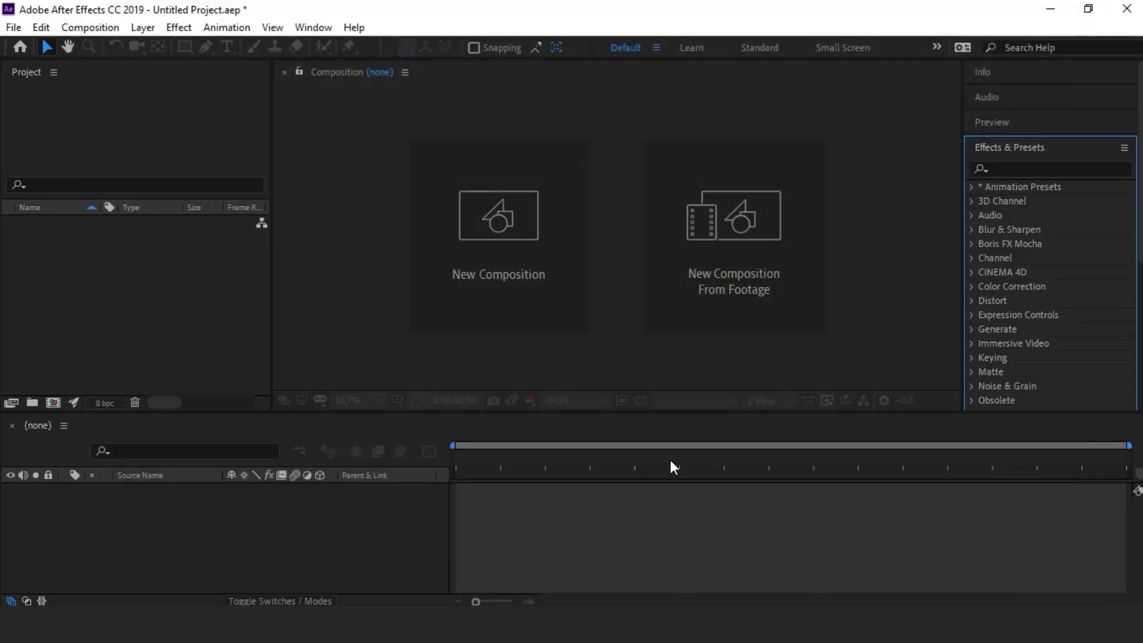
pyautogui.click(526, 296)
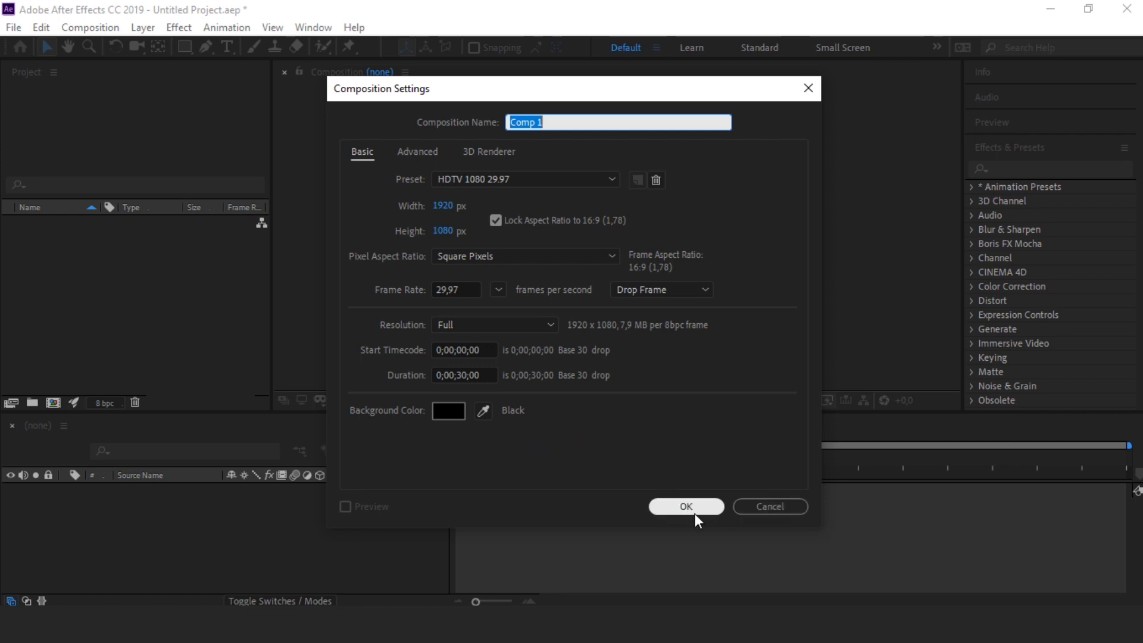
pyautogui.click(753, 508)
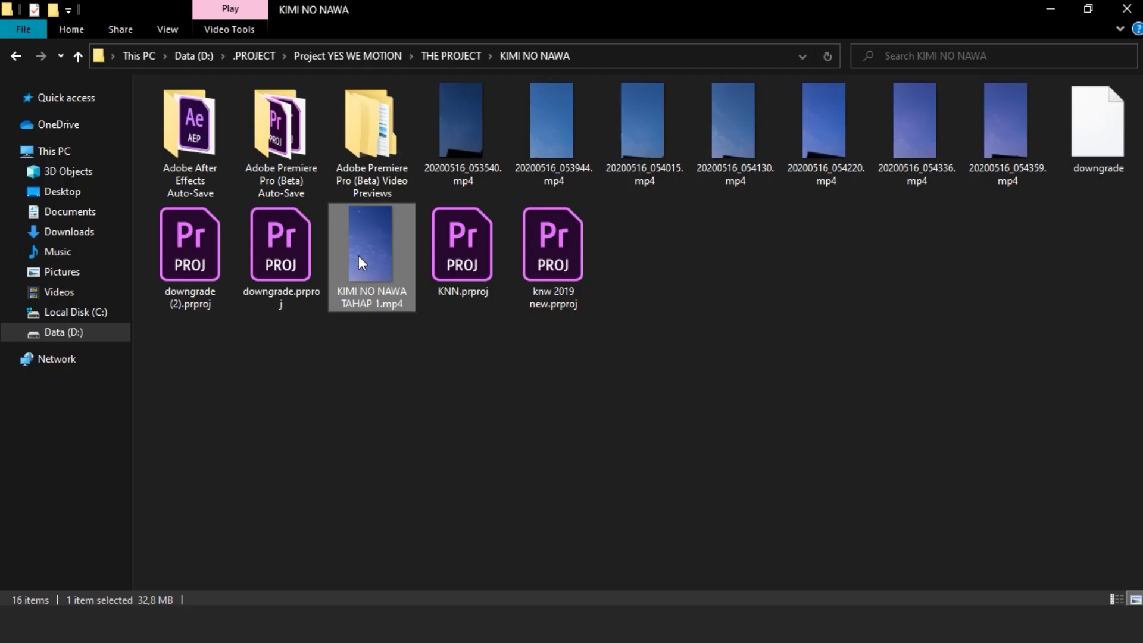
pyautogui.moveTo(358, 256); pyautogui.dragTo(156, 313)
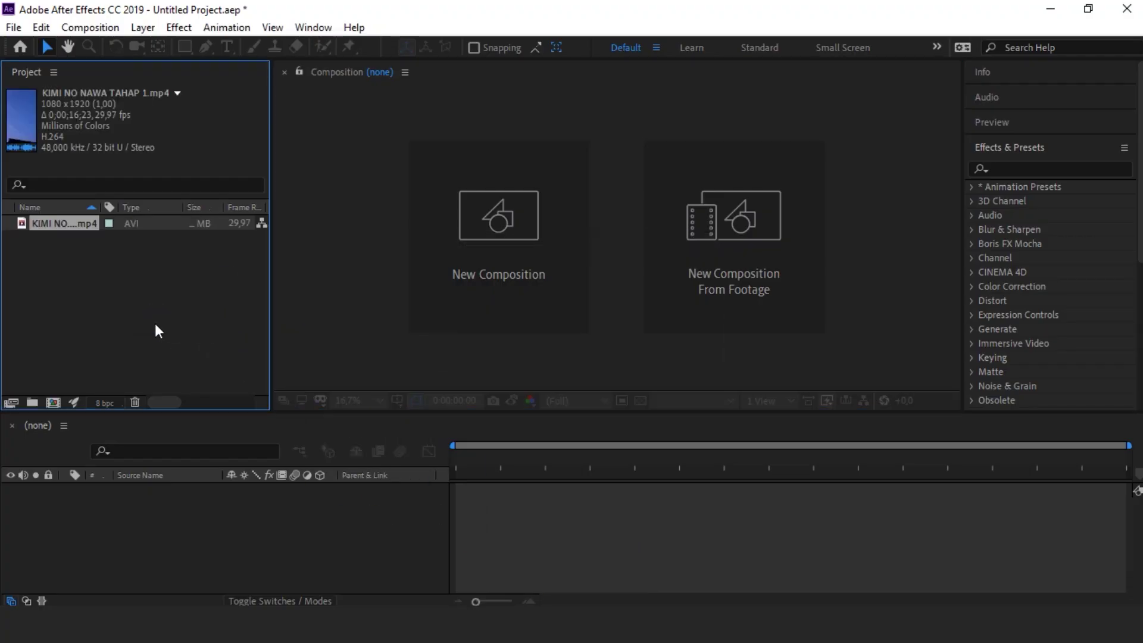
pyautogui.moveTo(50, 223)
pyautogui.mouseDown()
pyautogui.moveTo(69, 322)
pyautogui.moveTo(67, 419)
pyautogui.mouseUp()
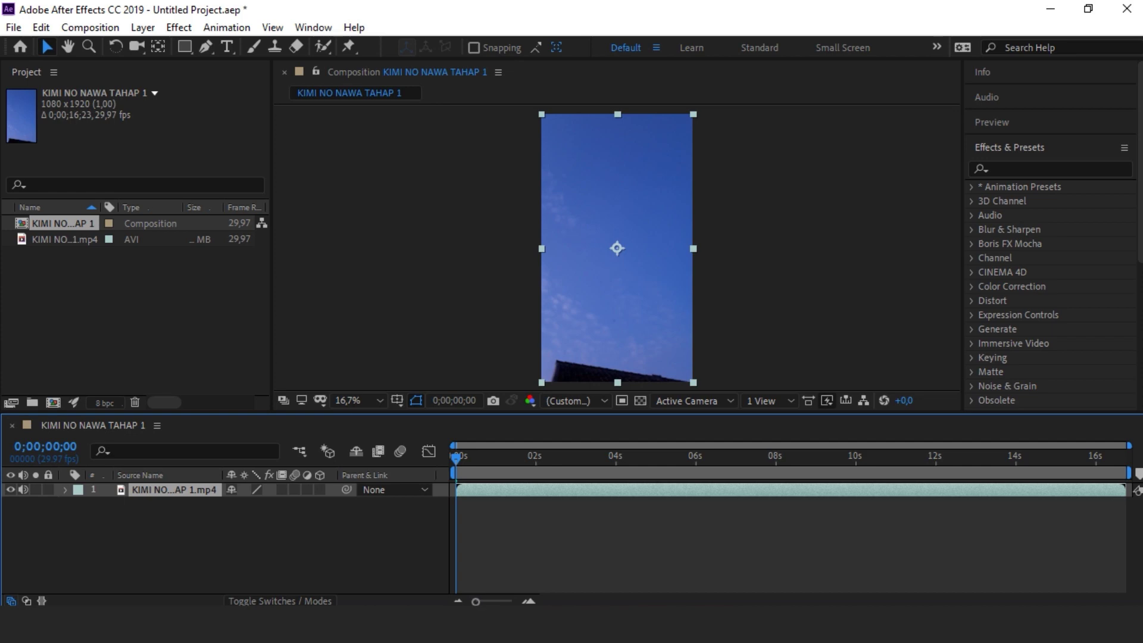
# Step: Apply 3D Camera Tracker to the sky clip and scrub back to about 13 seconds
pyautogui.click(1002, 169)
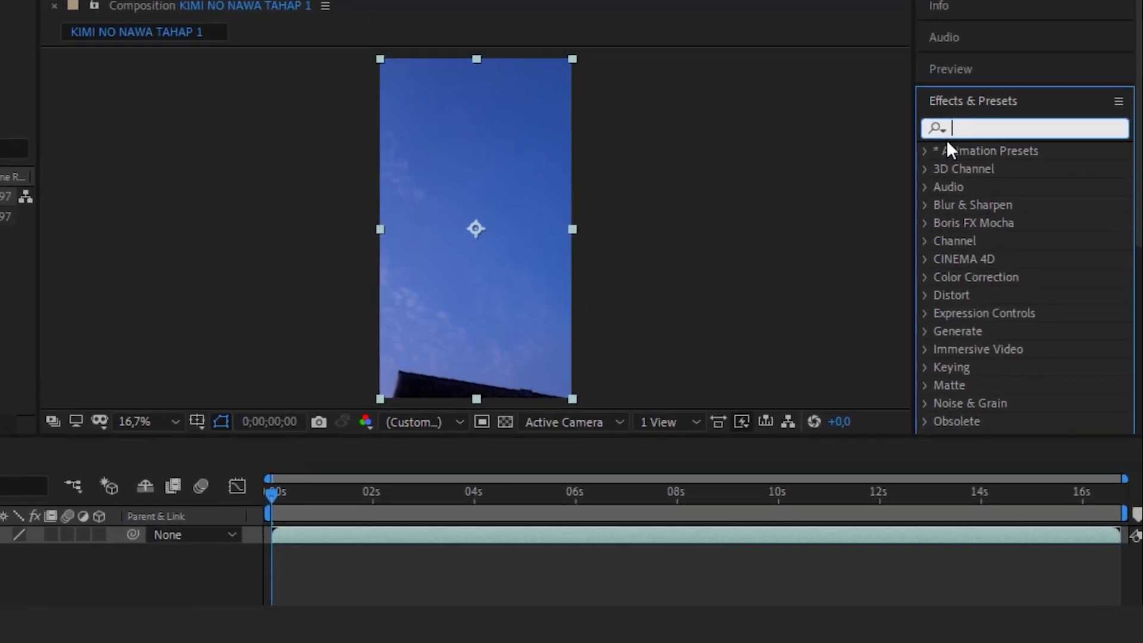
pyautogui.write('3d c')
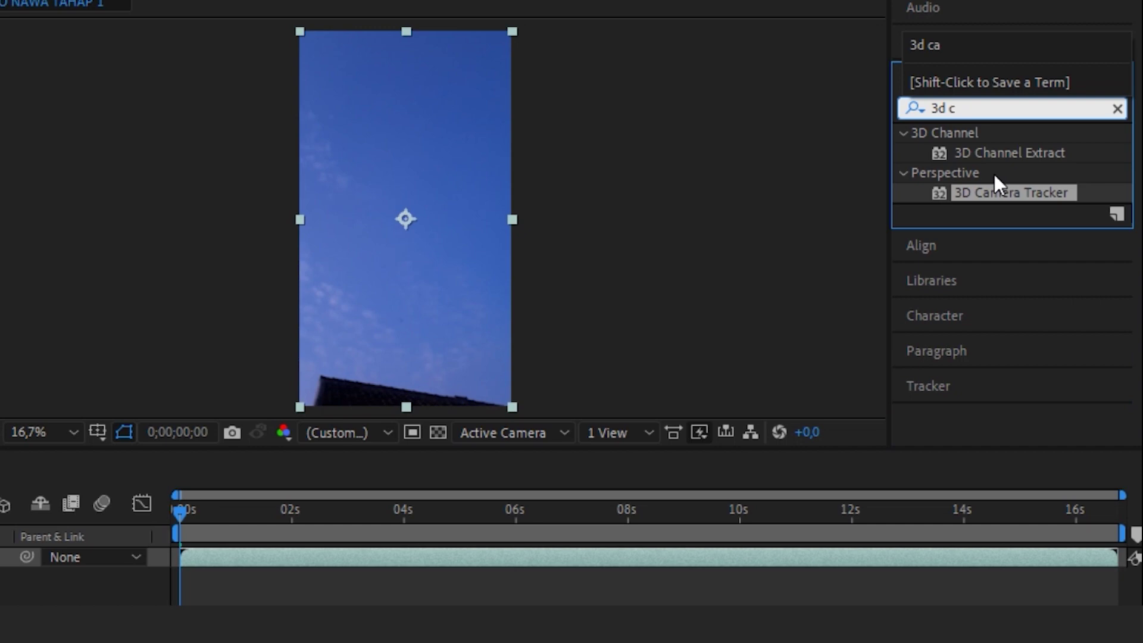
pyautogui.write('a')
pyautogui.moveTo(997, 152)
pyautogui.mouseDown()
pyautogui.moveTo(608, 500)
pyautogui.moveTo(616, 509)
pyautogui.mouseUp()
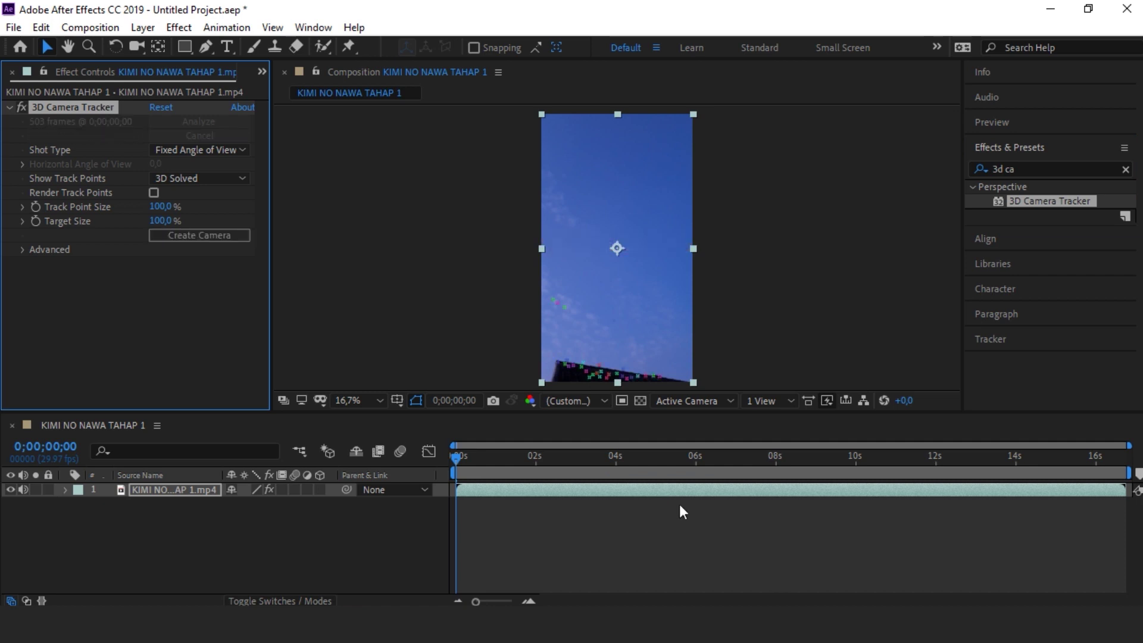
pyautogui.moveTo(457, 459); pyautogui.dragTo(999, 499)
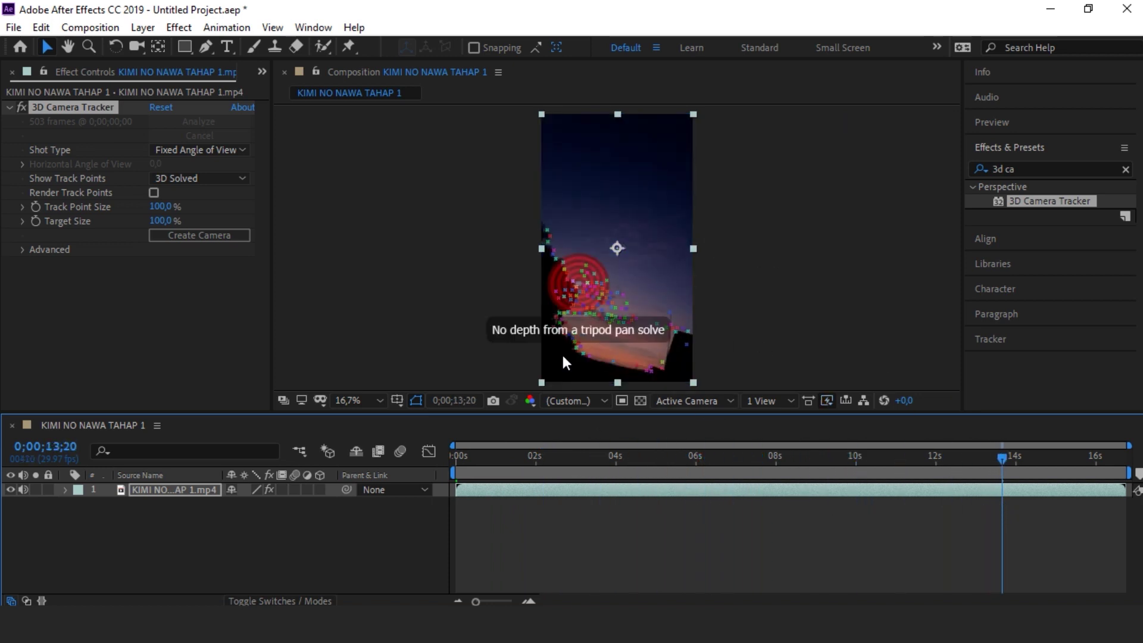
pyautogui.moveTo(1003, 459); pyautogui.dragTo(434, 510)
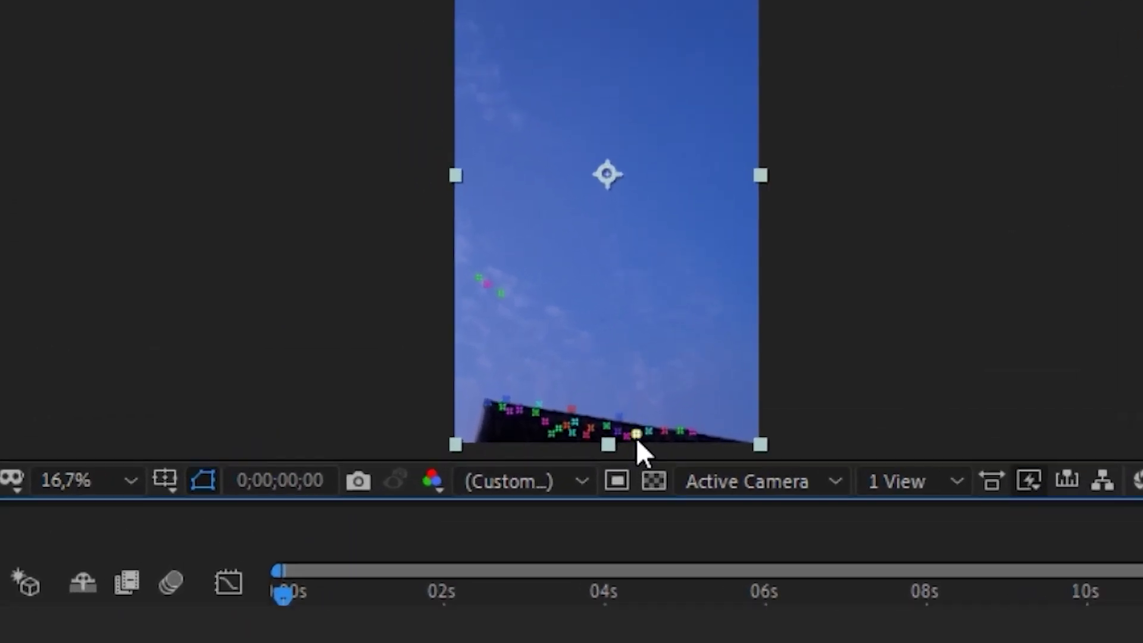
# Step: From three rooftop track points, create a tracked solid and camera, then preview it
pyautogui.keyDown('shift'); pyautogui.click(587, 435); pyautogui.keyUp('shift')
pyautogui.keyDown('shift'); pyautogui.click(567, 426); pyautogui.keyUp('shift')
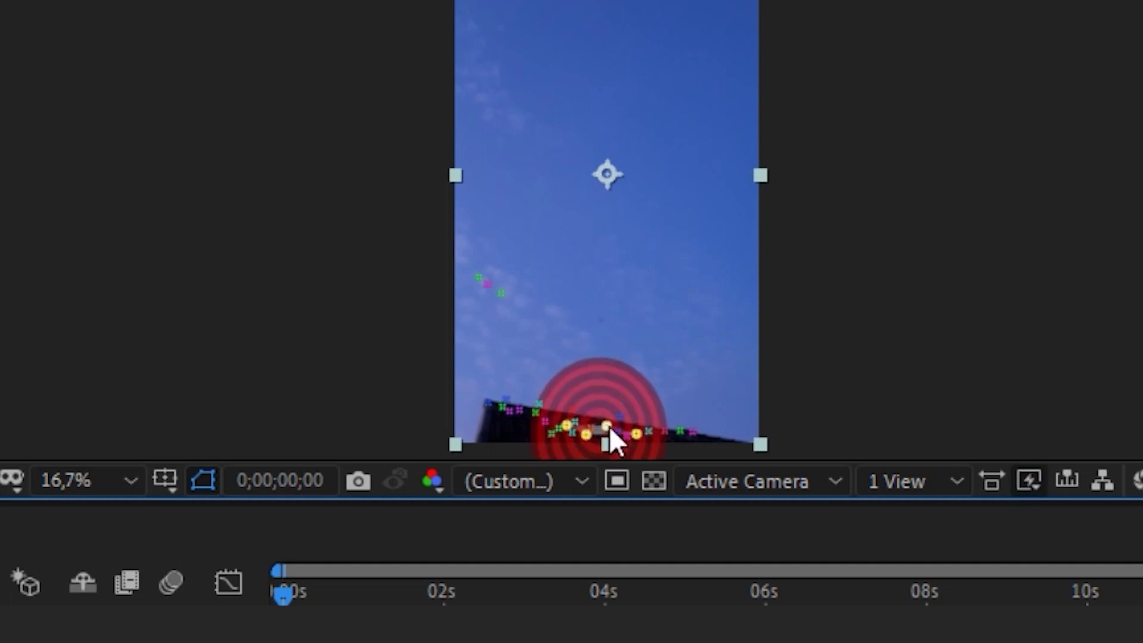
pyautogui.keyDown('shift'); pyautogui.click(606, 426); pyautogui.keyUp('shift')
pyautogui.rightClick(602, 399)
pyautogui.click(727, 452)
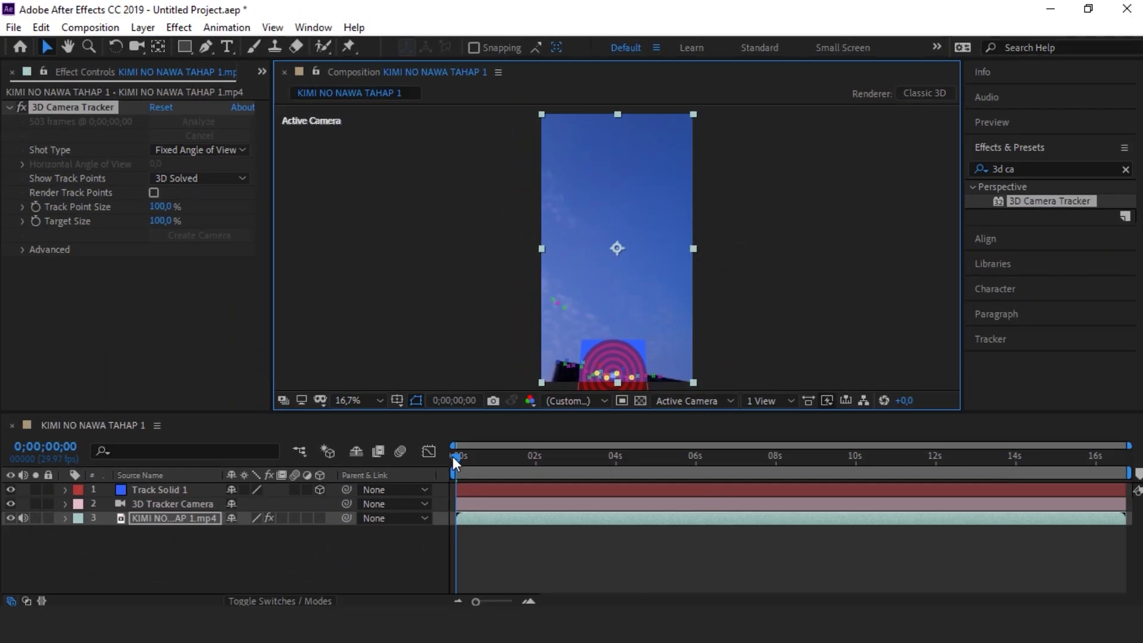
pyautogui.moveTo(456, 457)
pyautogui.mouseDown()
pyautogui.moveTo(572, 477)
pyautogui.moveTo(437, 465)
pyautogui.mouseUp()
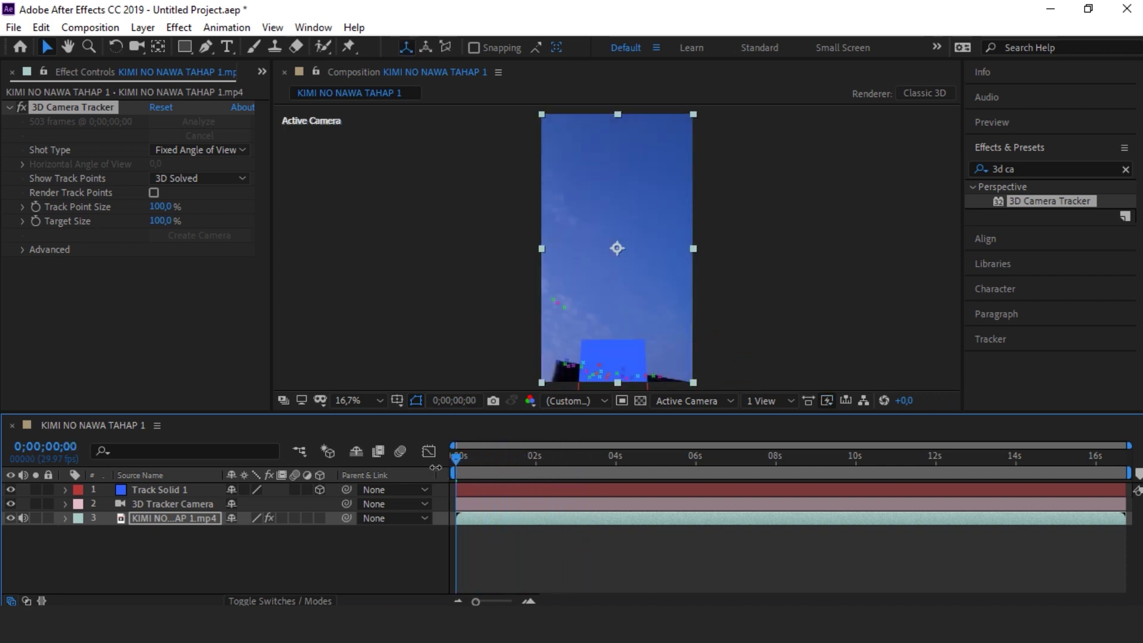
# Step: Add a black (000000) full-frame solid layer named LINE
pyautogui.rightClick(366, 551)
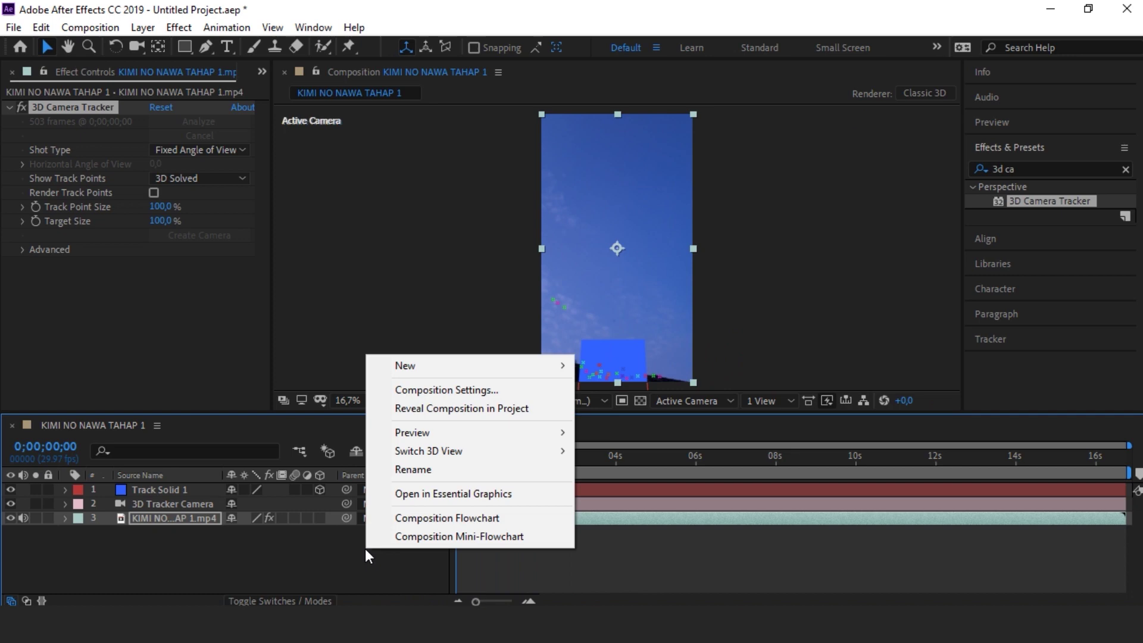
pyautogui.moveTo(538, 369)
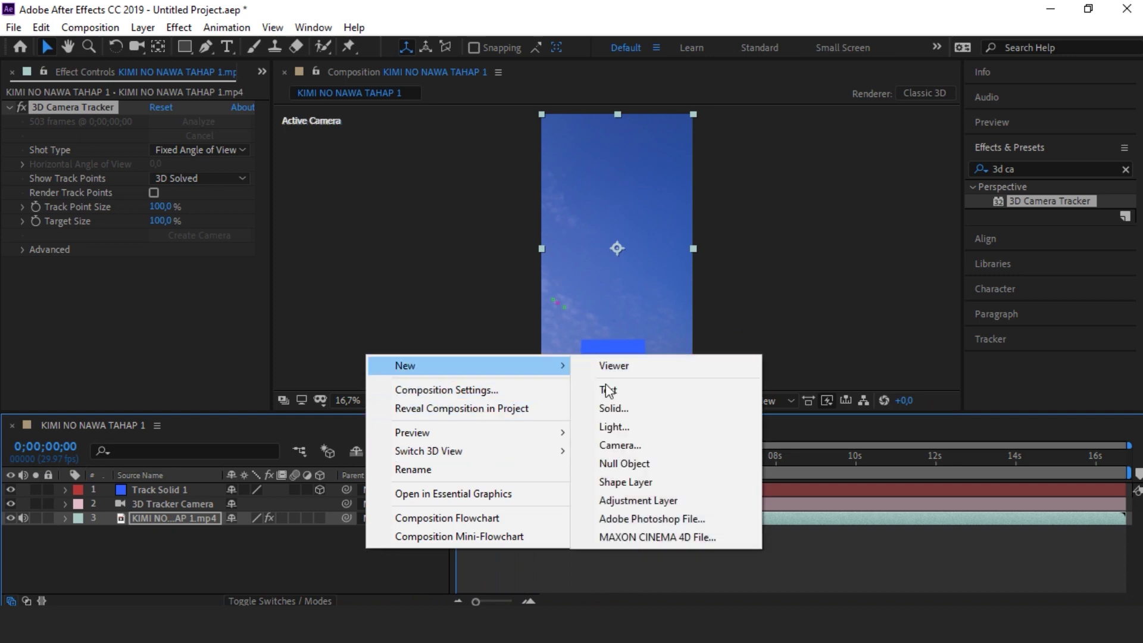
pyautogui.click(622, 408)
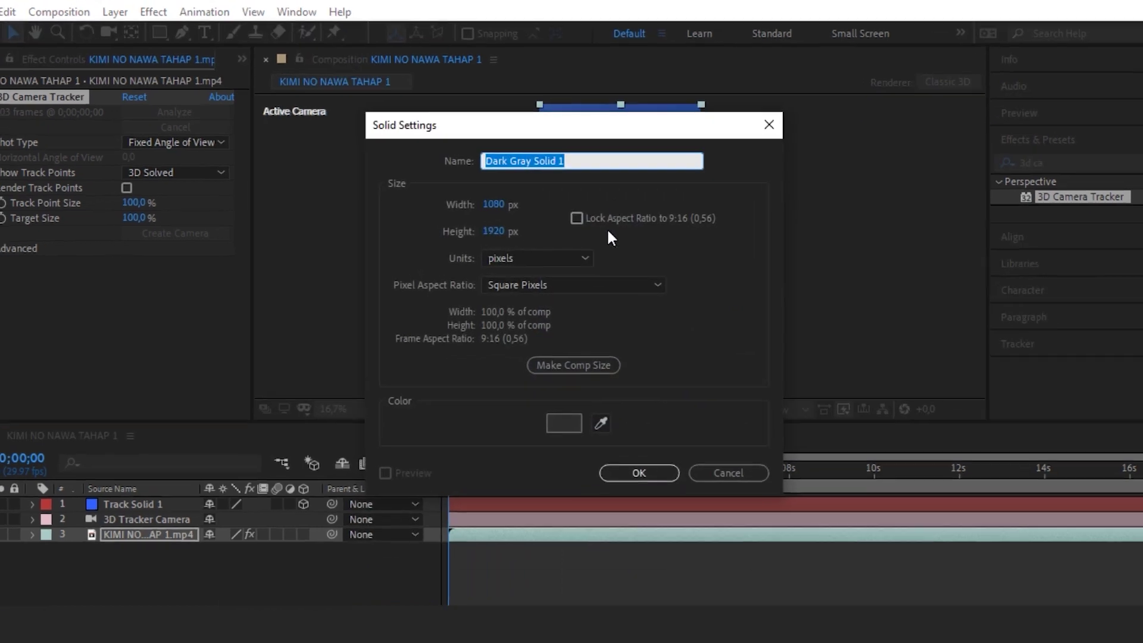
pyautogui.write('LINE')
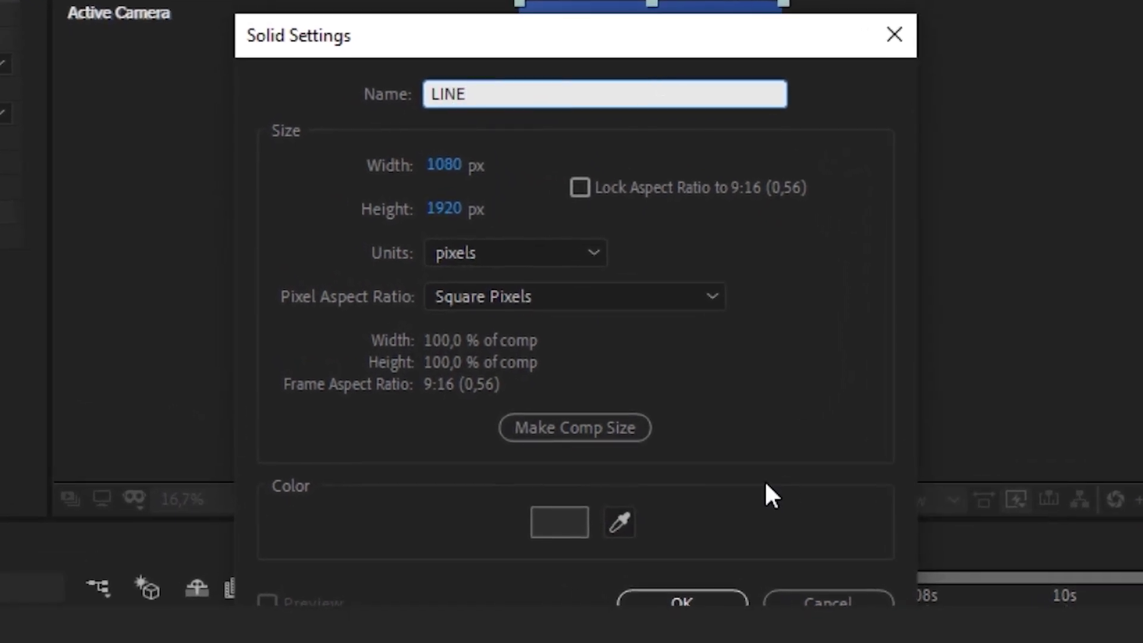
pyautogui.click(557, 523)
pyautogui.write('000000')
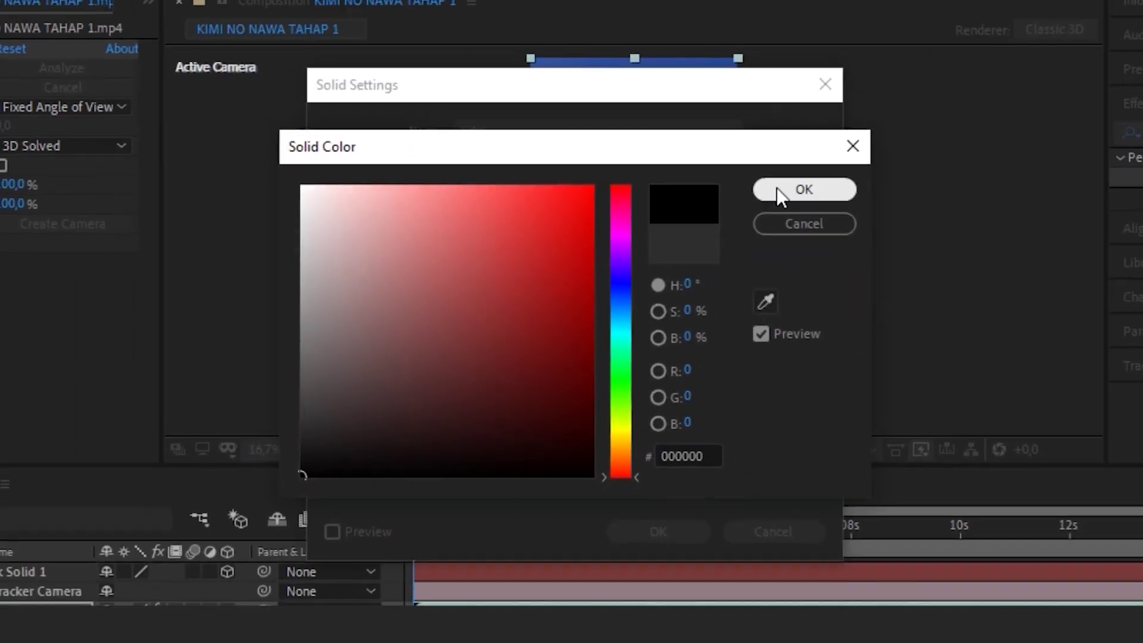
pyautogui.click(776, 189)
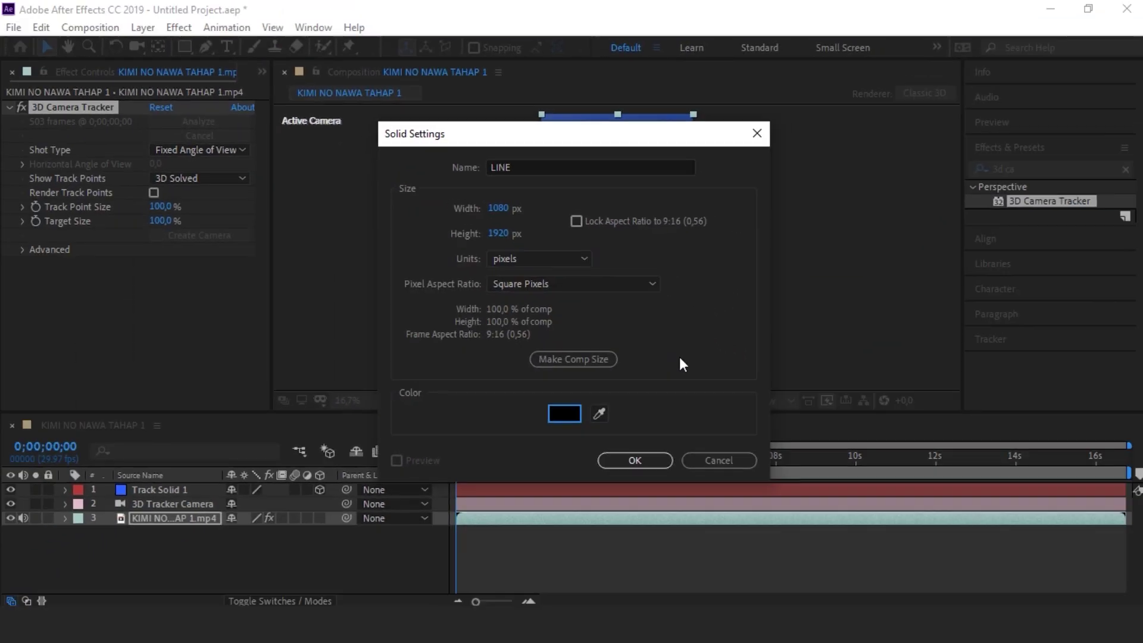
pyautogui.click(652, 455)
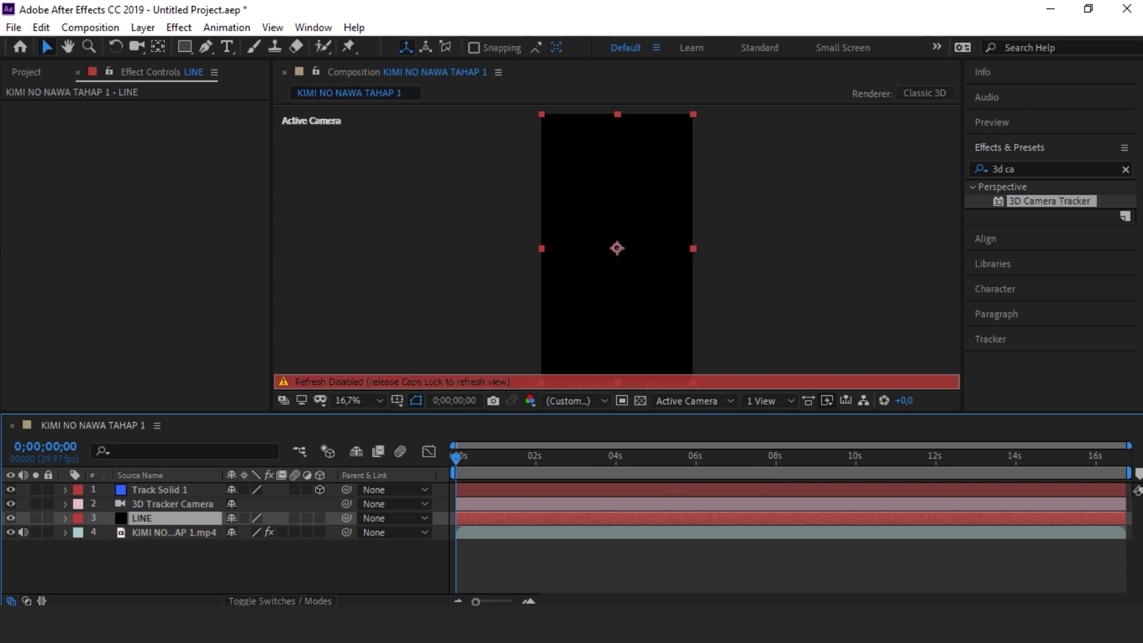
pyautogui.press('capslock')
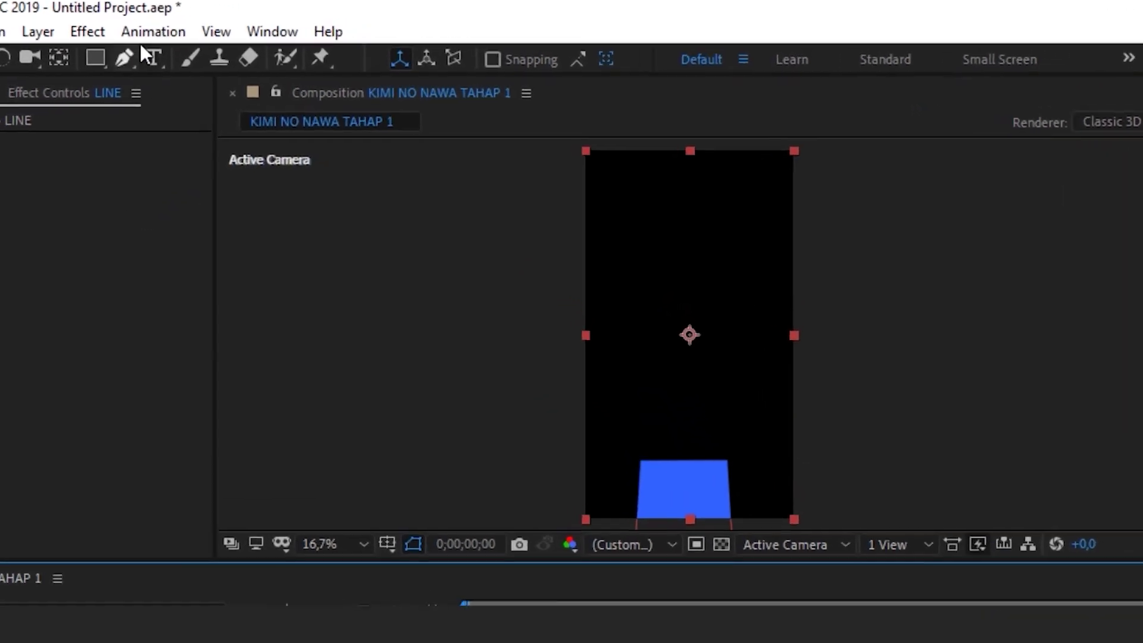
# Step: Draw a two-point curved mask path across the LINE solid with the Pen tool
pyautogui.click(124, 58)
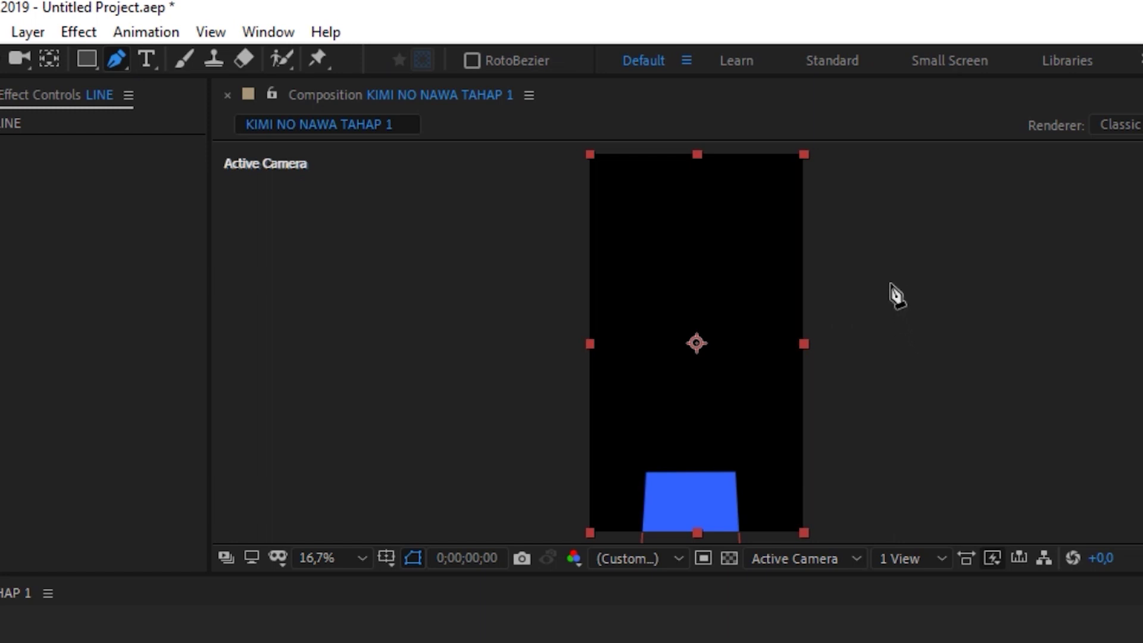
pyautogui.click(889, 281)
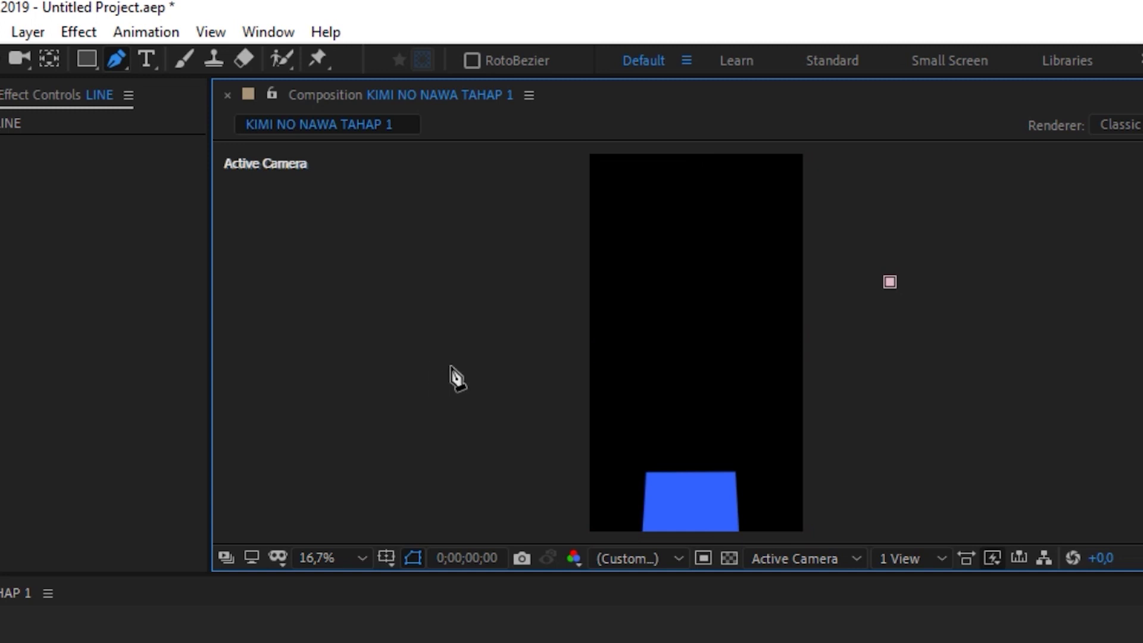
pyautogui.moveTo(466, 360); pyautogui.dragTo(337, 484)
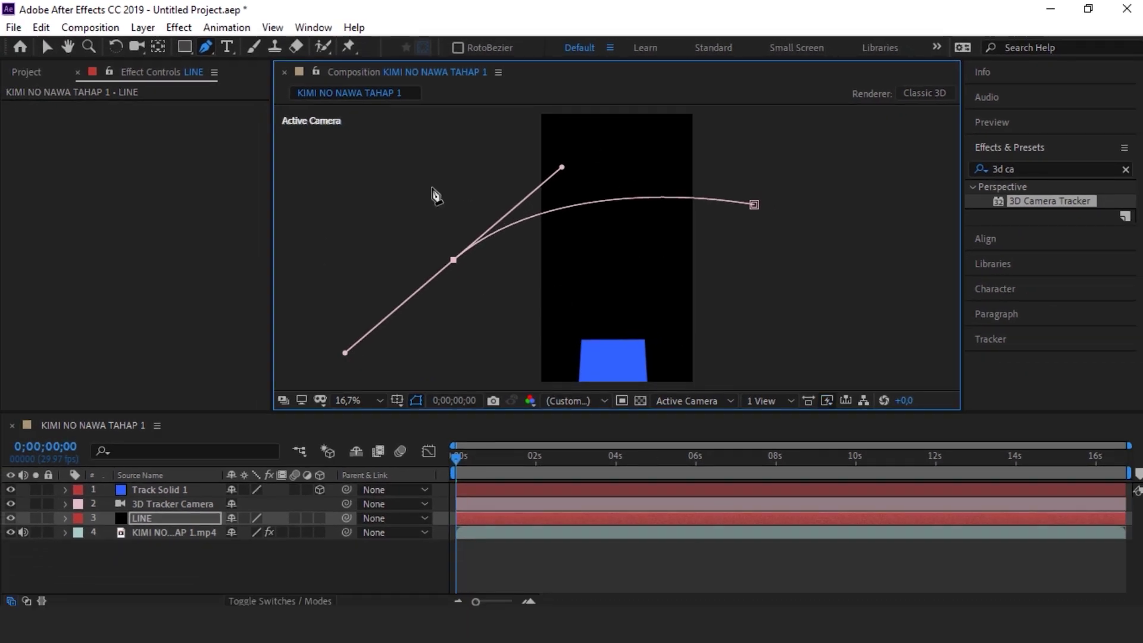
pyautogui.click(52, 49)
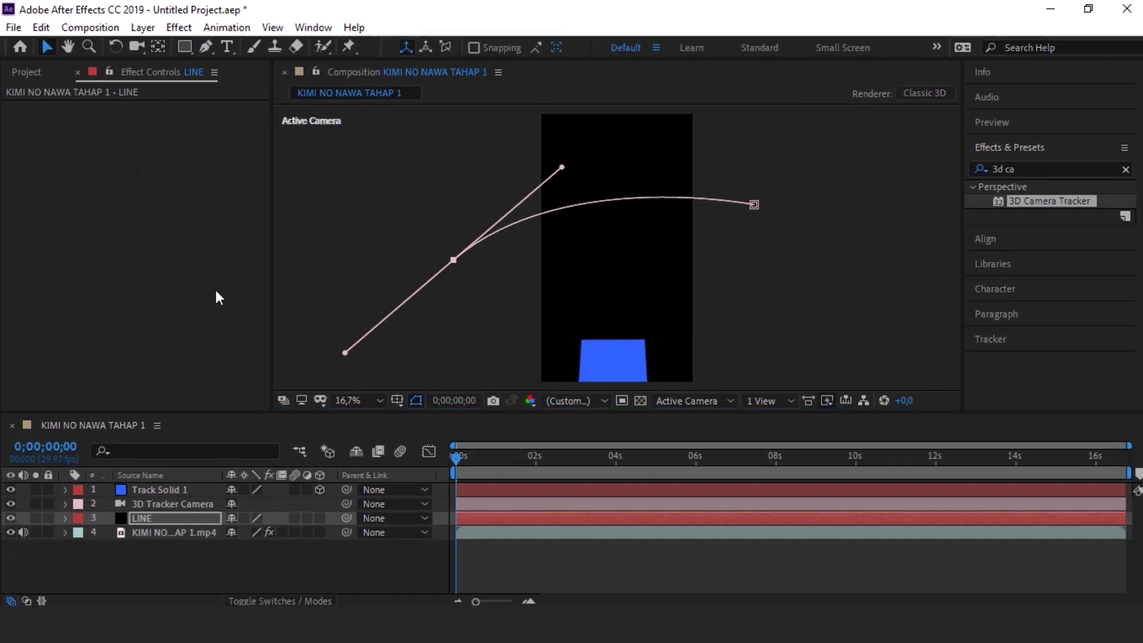
# Step: Apply the Video Copilot Saber effect to the LINE layer
pyautogui.click(172, 514)
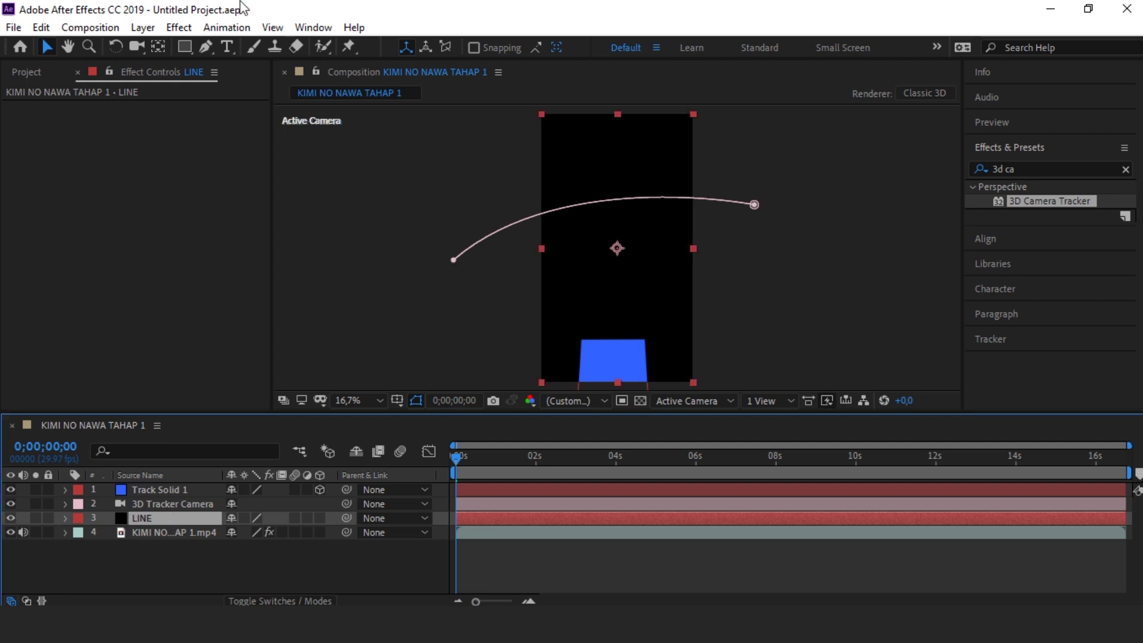
pyautogui.click(178, 27)
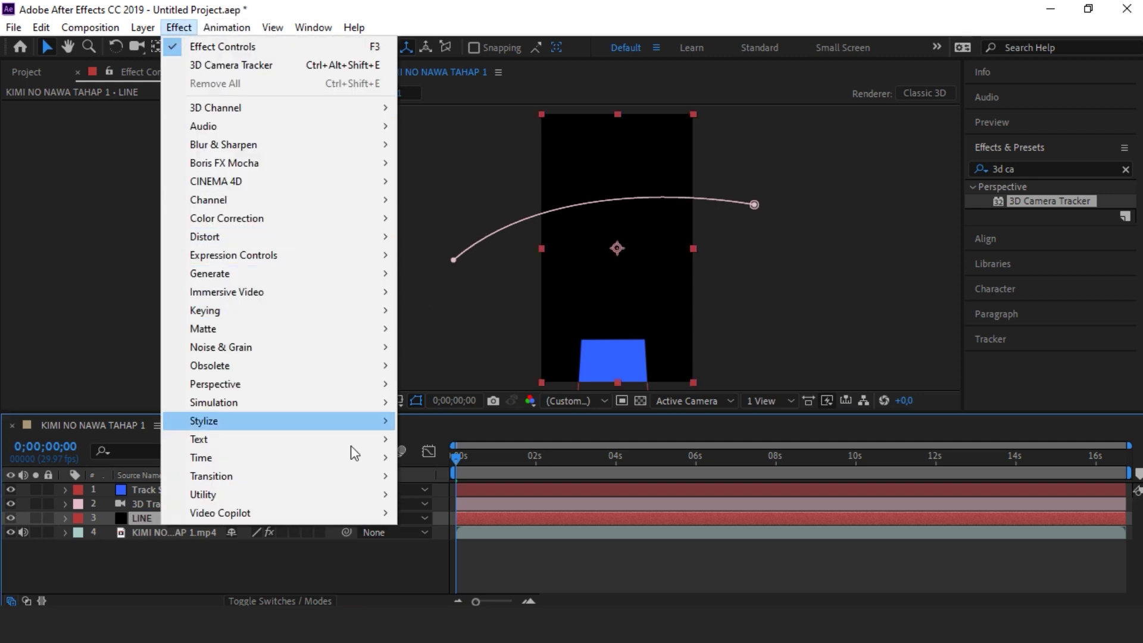
pyautogui.moveTo(369, 514)
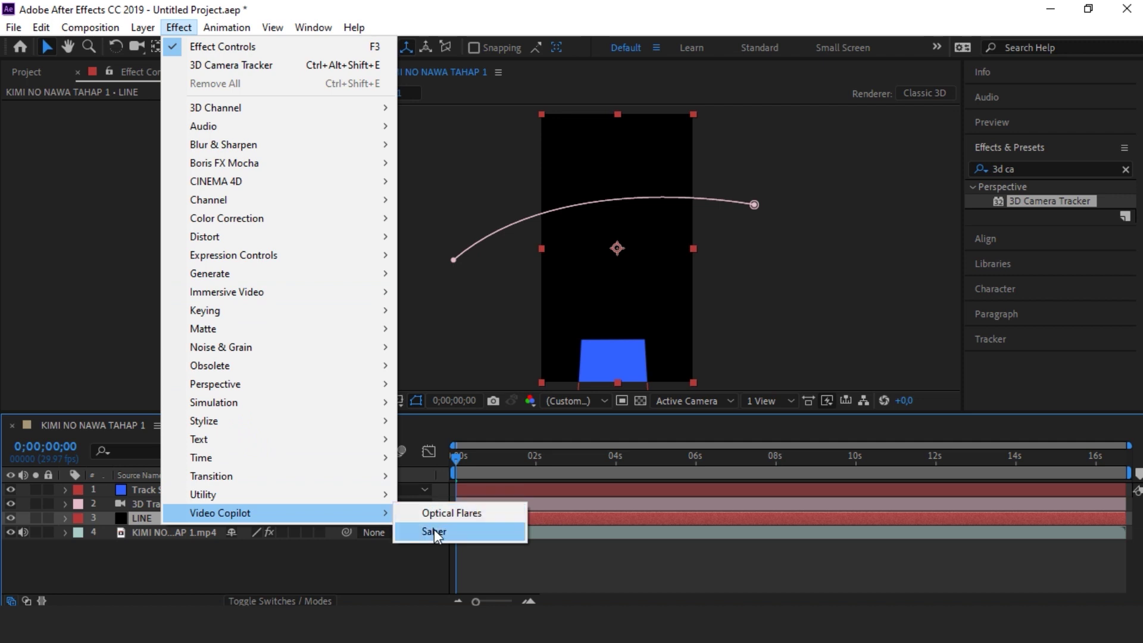
pyautogui.click(434, 530)
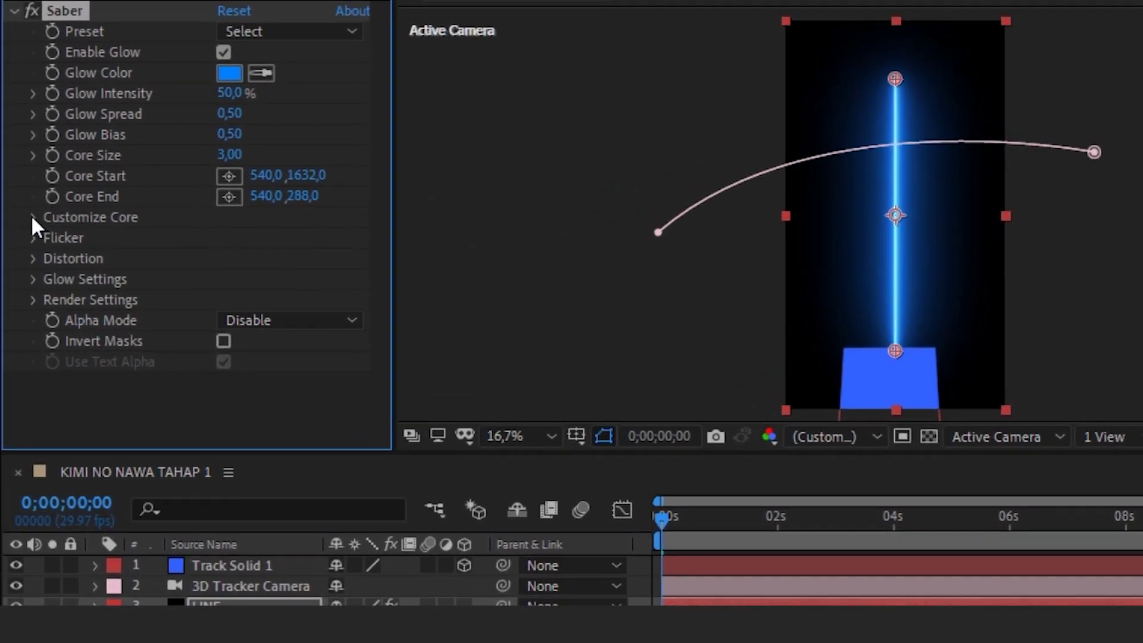
# Step: Under Customize Core, set Saber's Core Type to Layer Masks
pyautogui.click(33, 218)
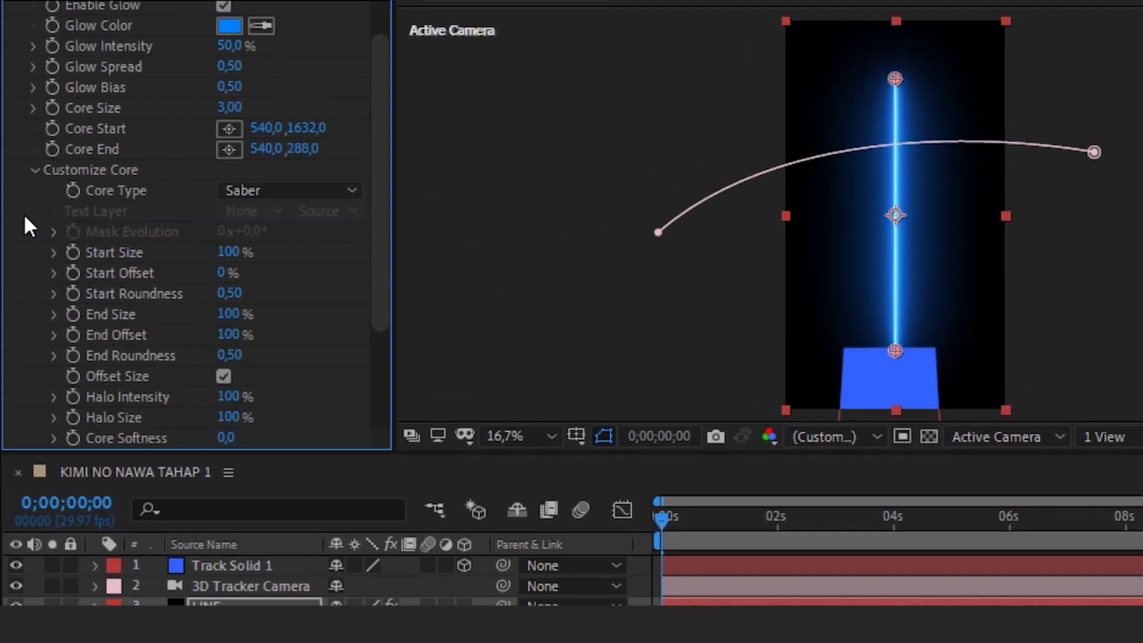
pyautogui.click(336, 192)
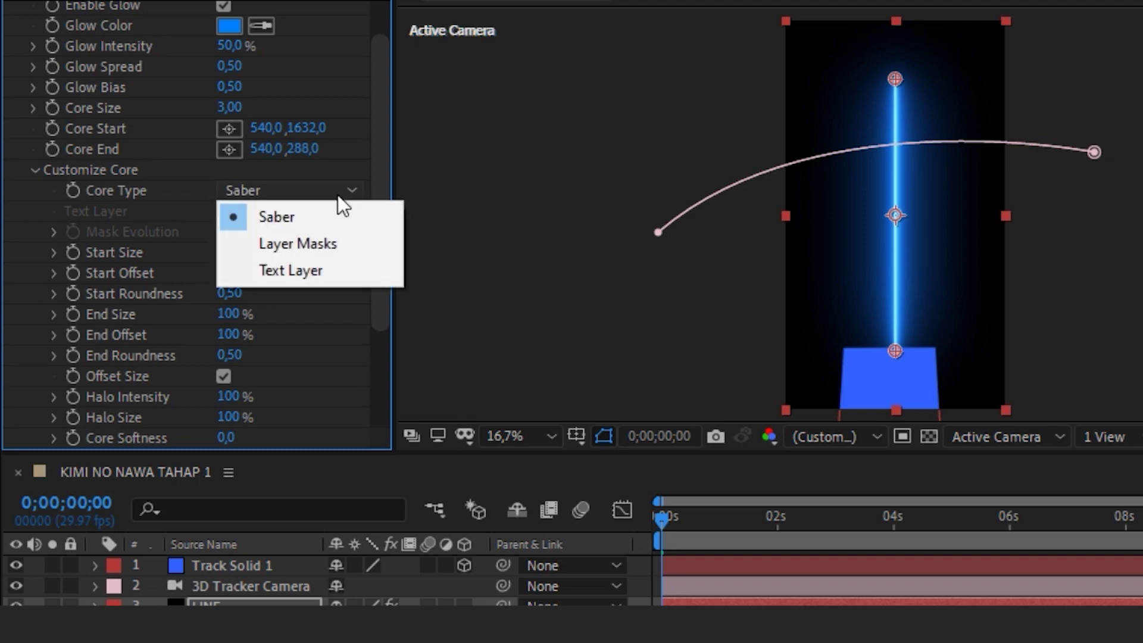
pyautogui.click(317, 251)
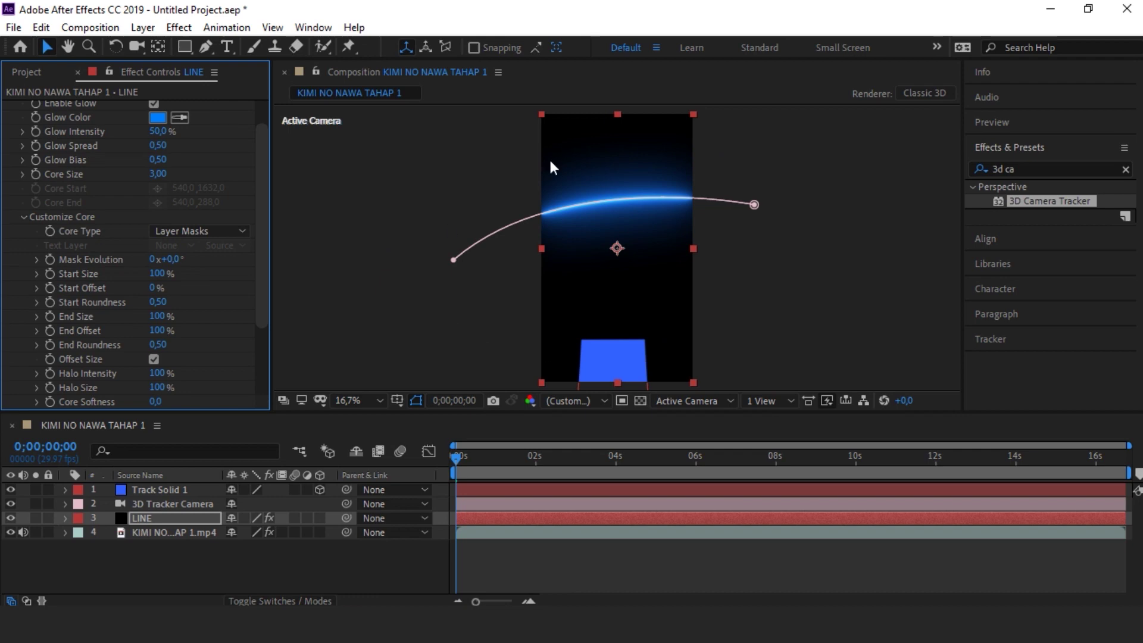
pyautogui.press('Return')
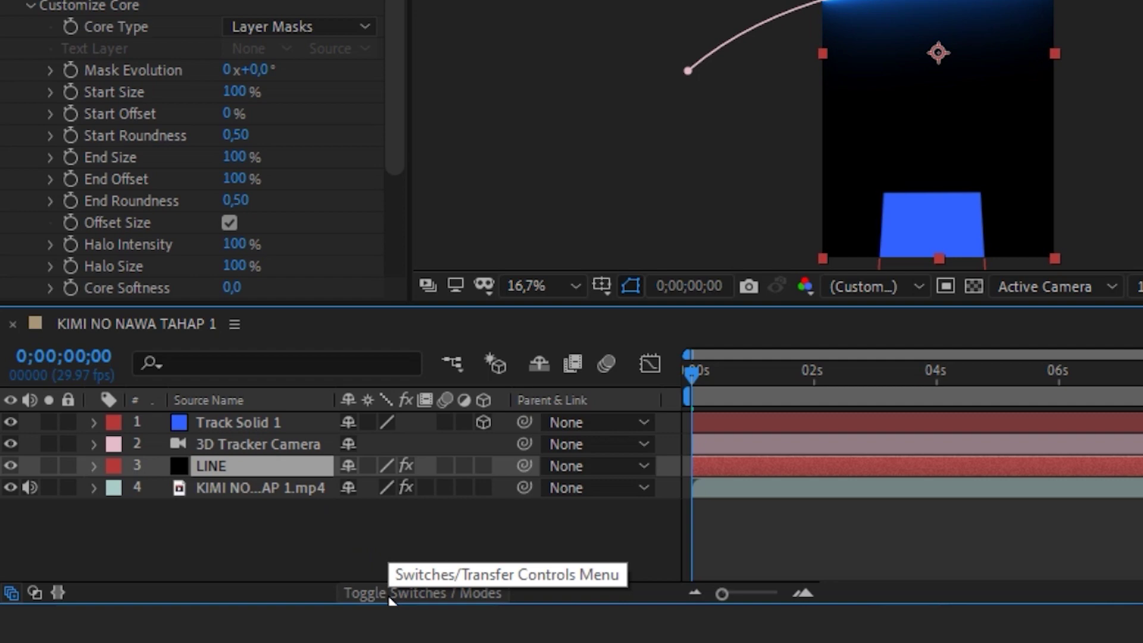
# Step: Set LINE's blending mode to Add and make it a 3D layer
pyautogui.click(390, 595)
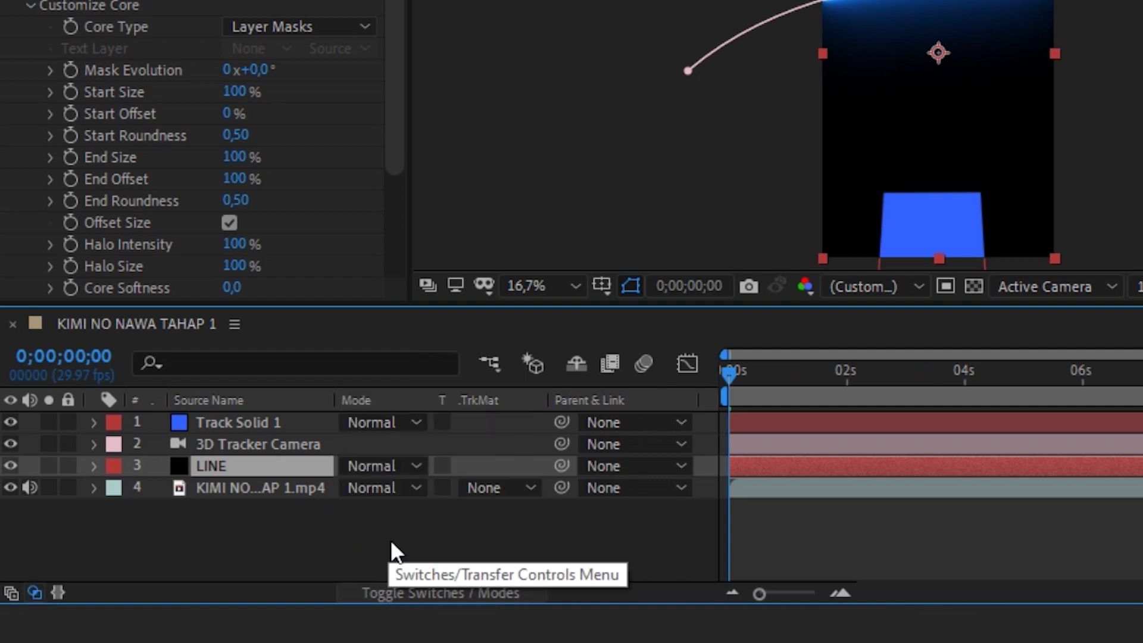
pyautogui.click(395, 470)
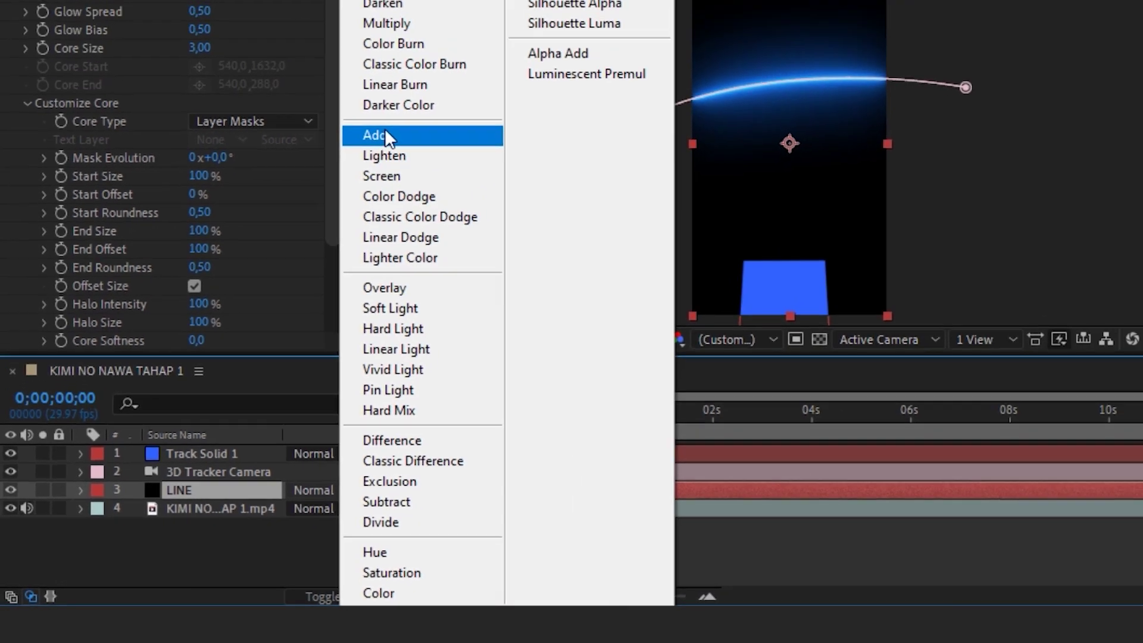
pyautogui.click(456, 43)
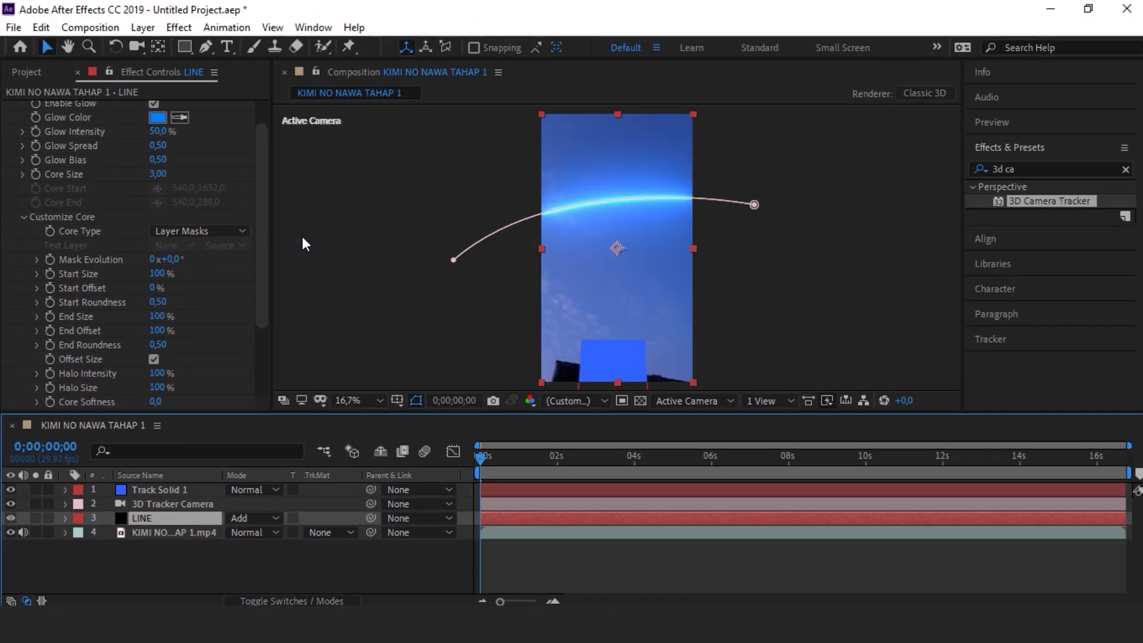
pyautogui.moveTo(482, 459)
pyautogui.mouseDown()
pyautogui.moveTo(587, 470)
pyautogui.moveTo(463, 466)
pyautogui.mouseUp()
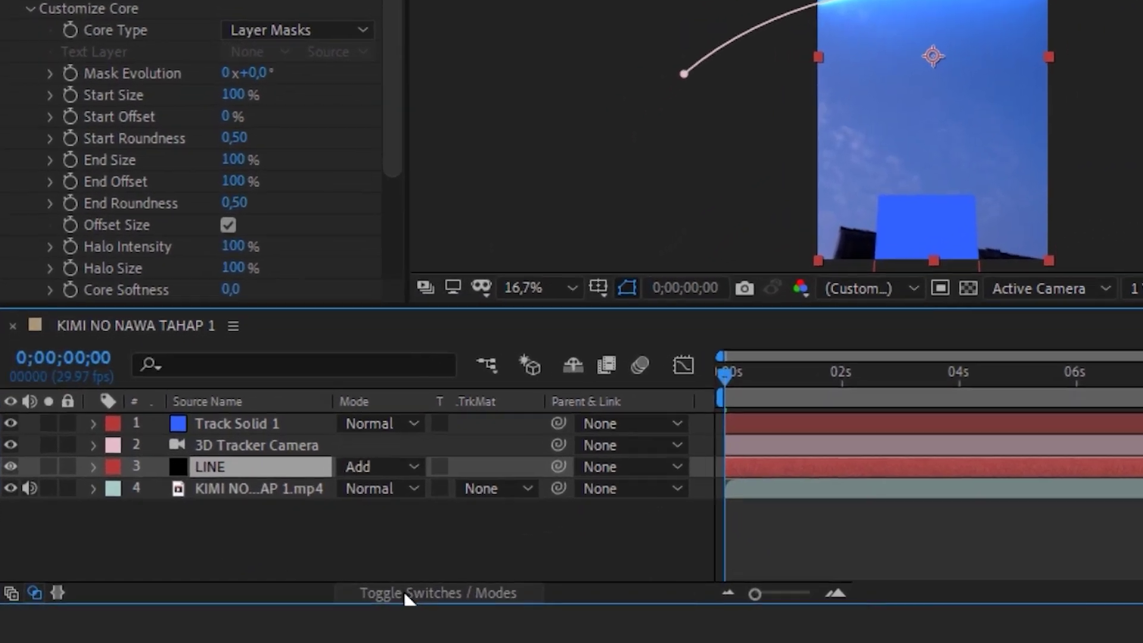
pyautogui.click(268, 601)
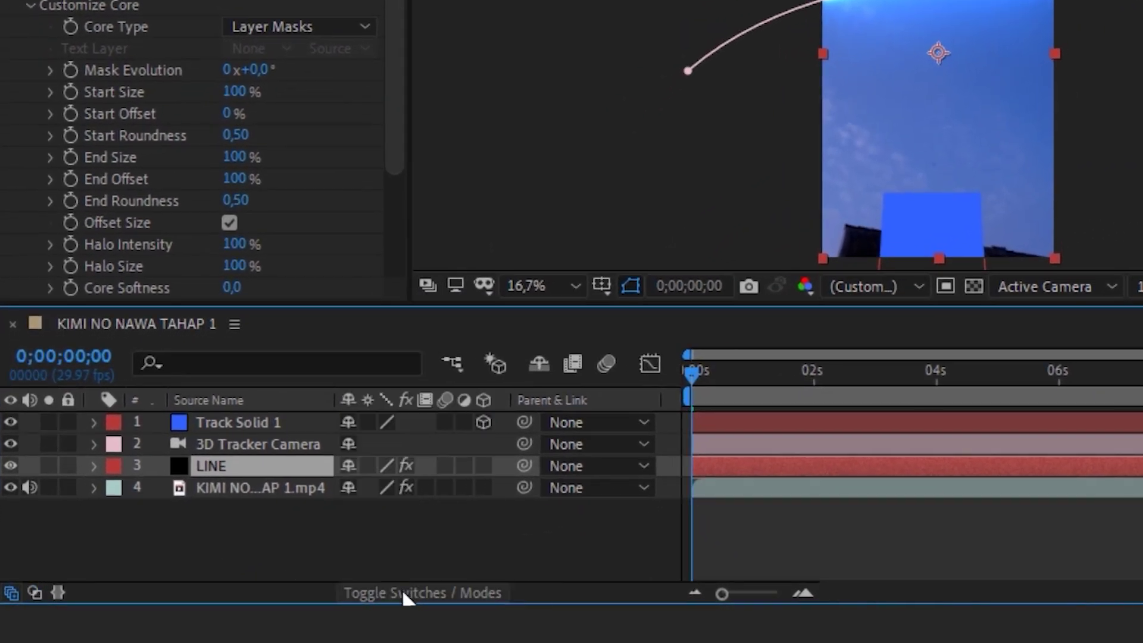
pyautogui.click(482, 466)
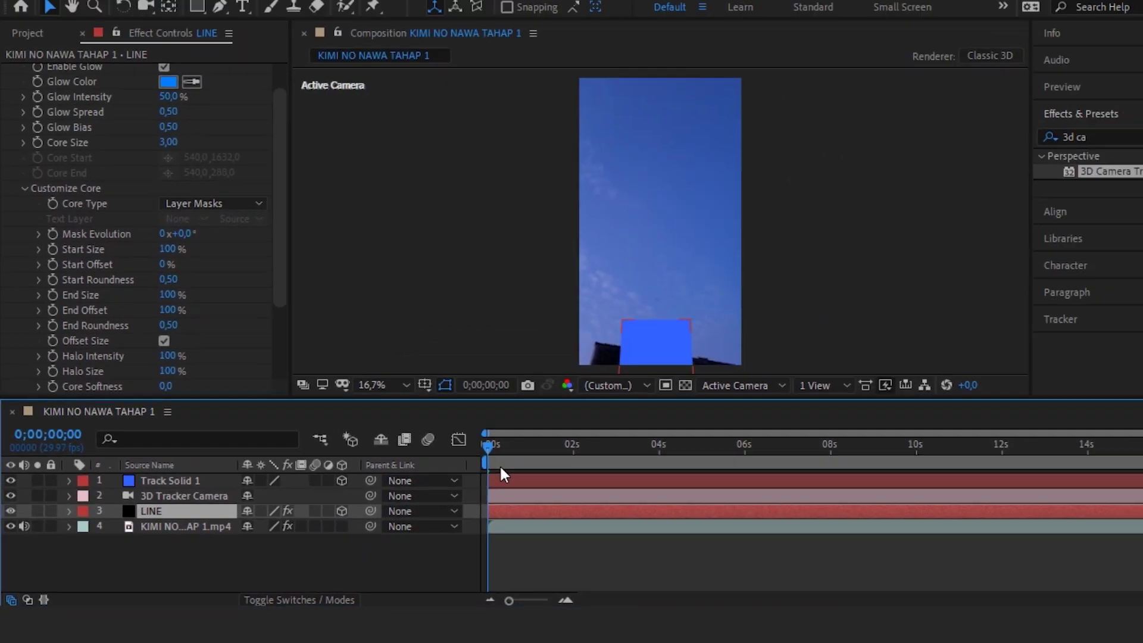
# Step: Parent the LINE layer to Track Solid 1 and preview it across the footage
pyautogui.moveTo(452, 456)
pyautogui.mouseDown()
pyautogui.moveTo(640, 487)
pyautogui.moveTo(835, 496)
pyautogui.mouseUp()
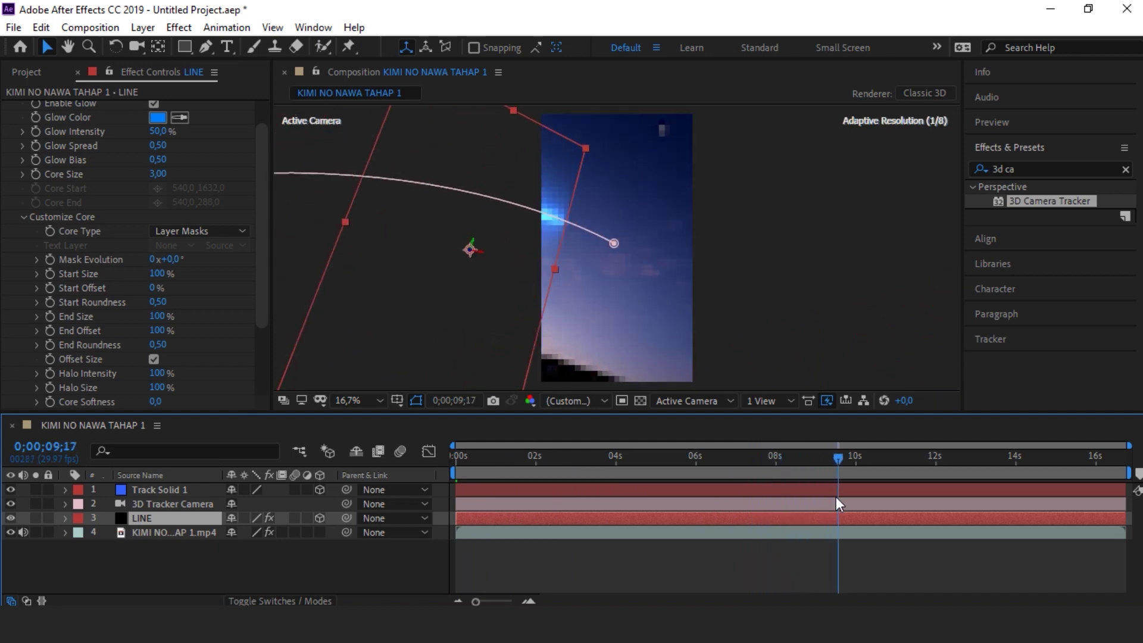
pyautogui.moveTo(836, 496); pyautogui.dragTo(434, 485)
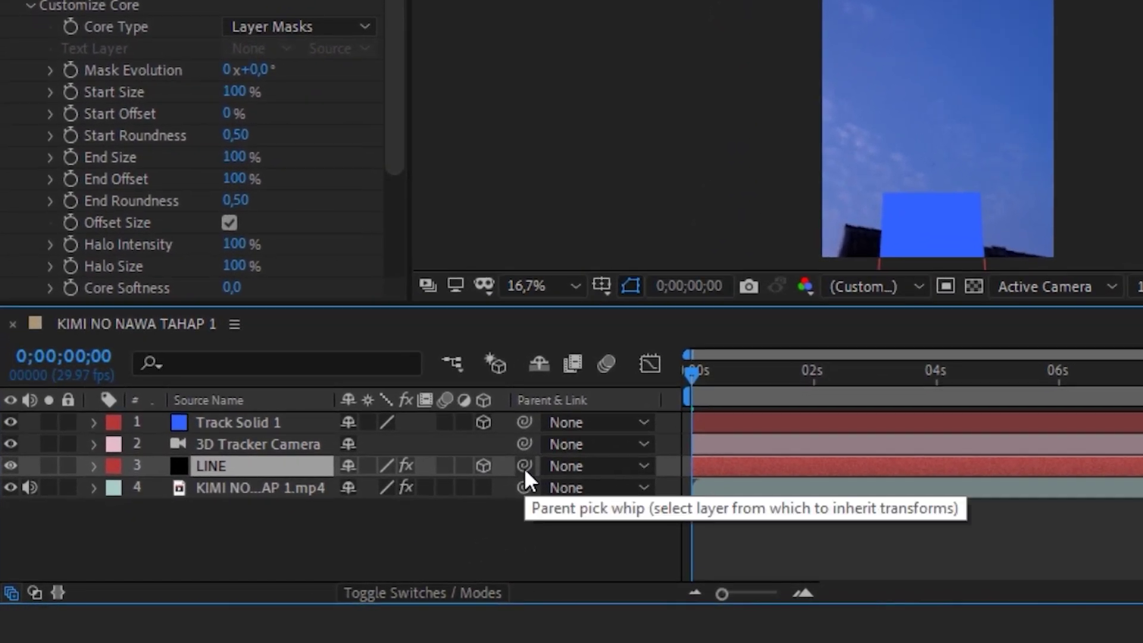
pyautogui.moveTo(523, 467); pyautogui.dragTo(241, 418)
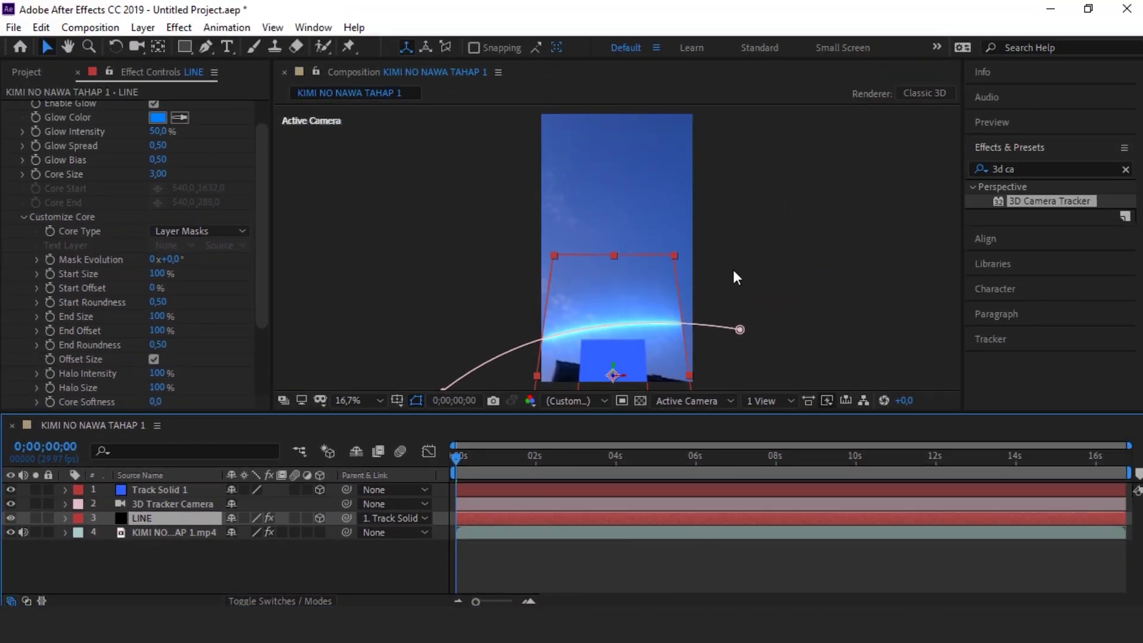
pyautogui.moveTo(456, 458); pyautogui.dragTo(434, 451)
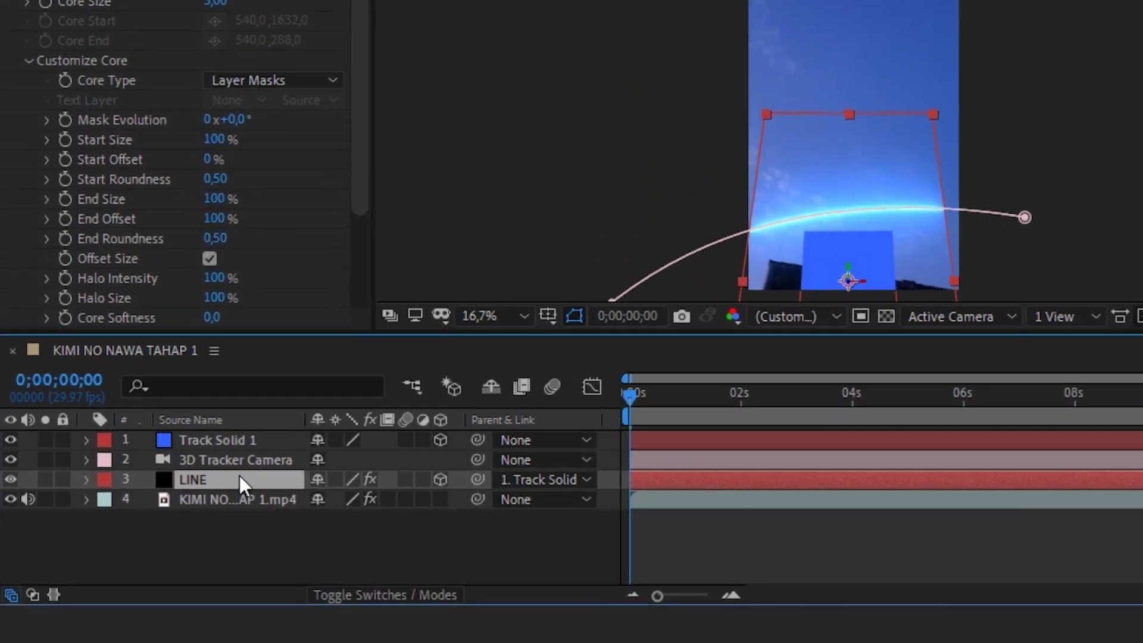
# Step: Rotate LINE to X 7° and Y −56° so the glow slants diagonally
pyautogui.press('p')
pyautogui.press('r')
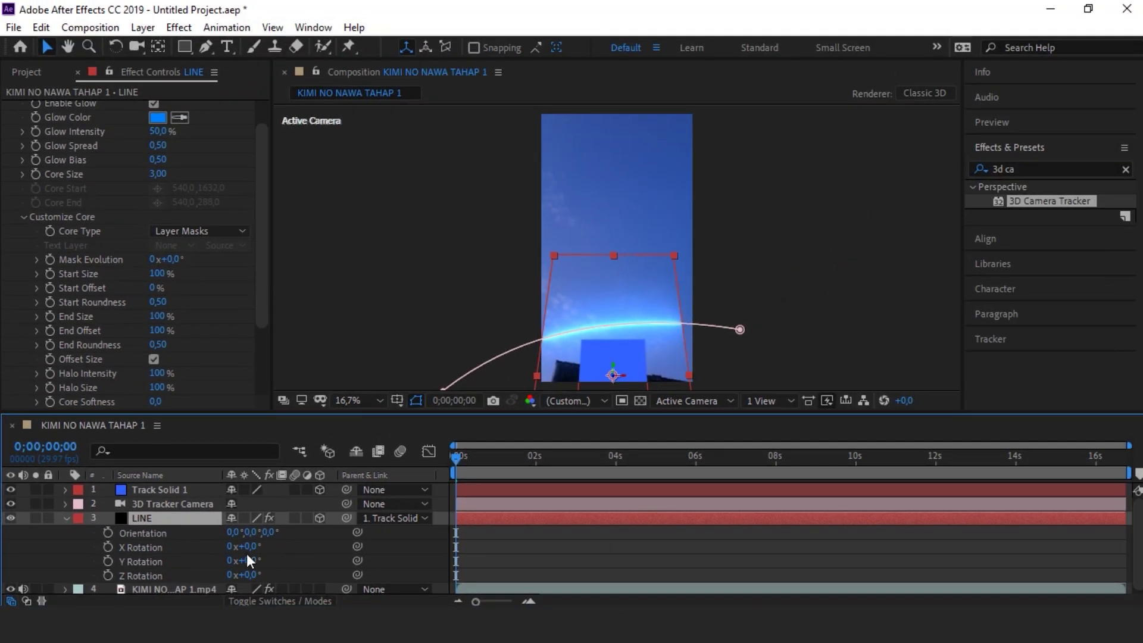
pyautogui.moveTo(238, 546); pyautogui.dragTo(242, 552)
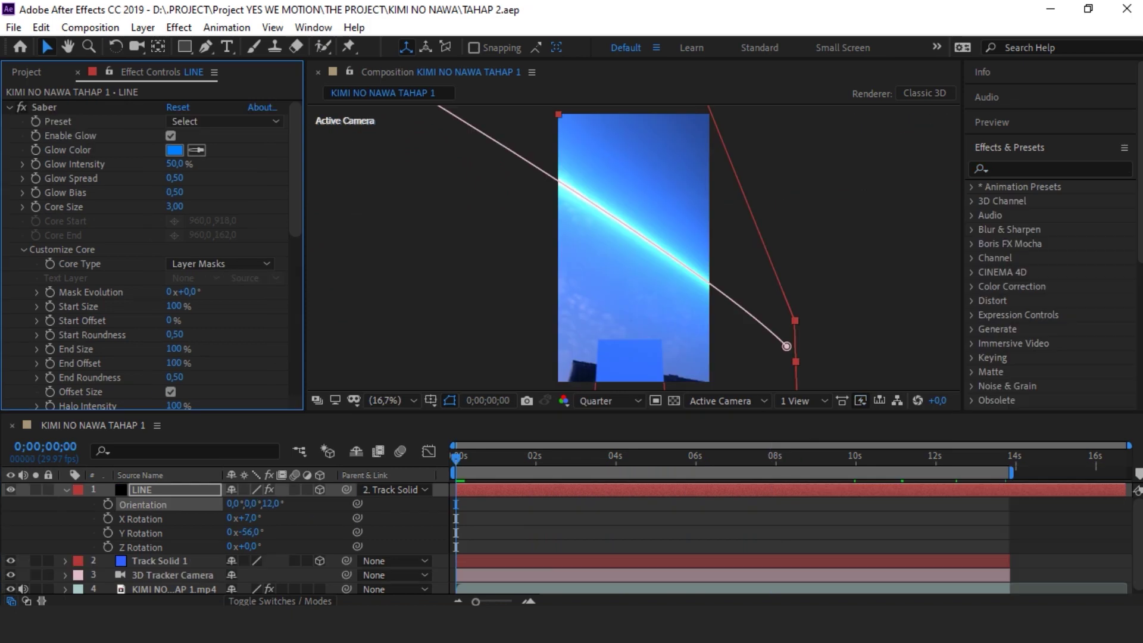
# Step: Go to about 12 seconds, deselect the line, and start entering Glow Intensity 85
pyautogui.moveTo(459, 456)
pyautogui.mouseDown()
pyautogui.moveTo(824, 495)
pyautogui.moveTo(936, 538)
pyautogui.mouseUp()
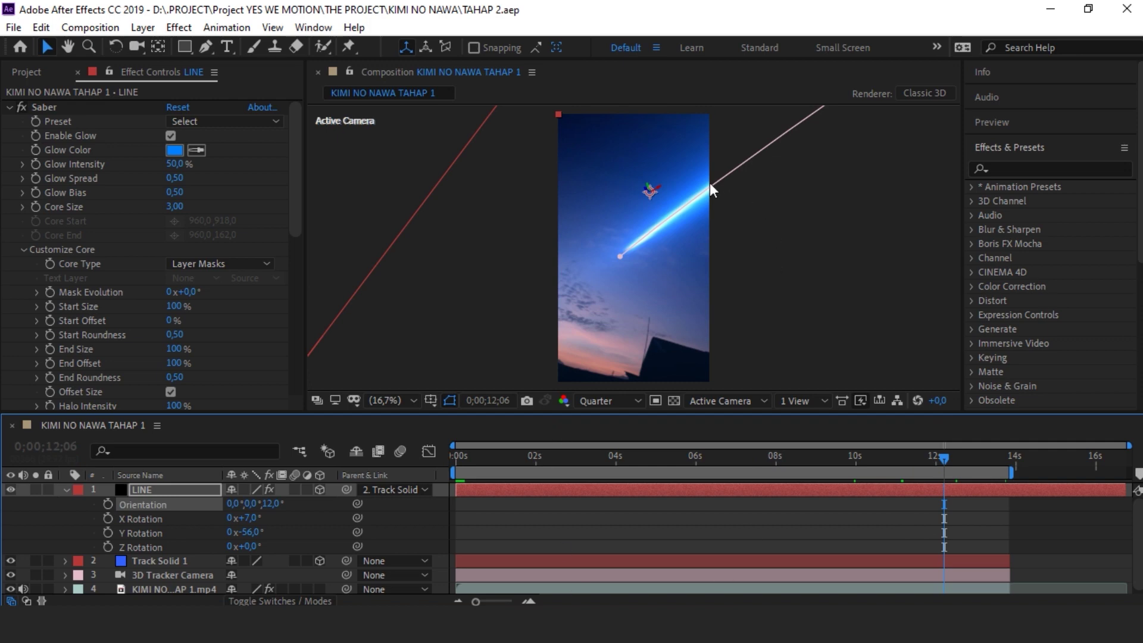
pyautogui.click(383, 164)
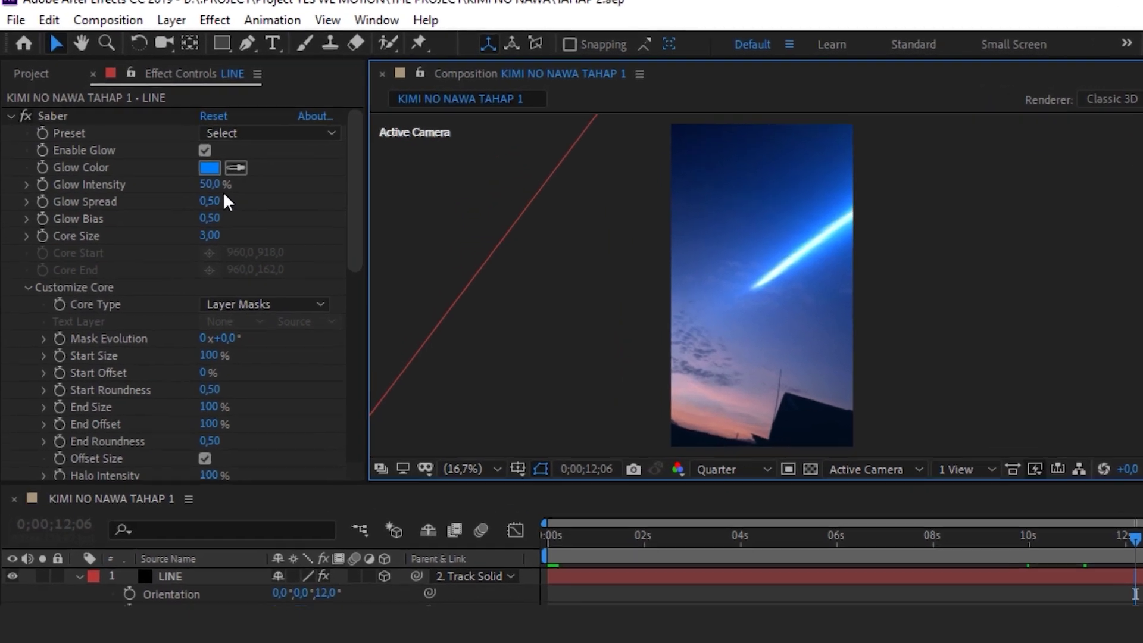
pyautogui.click(179, 164)
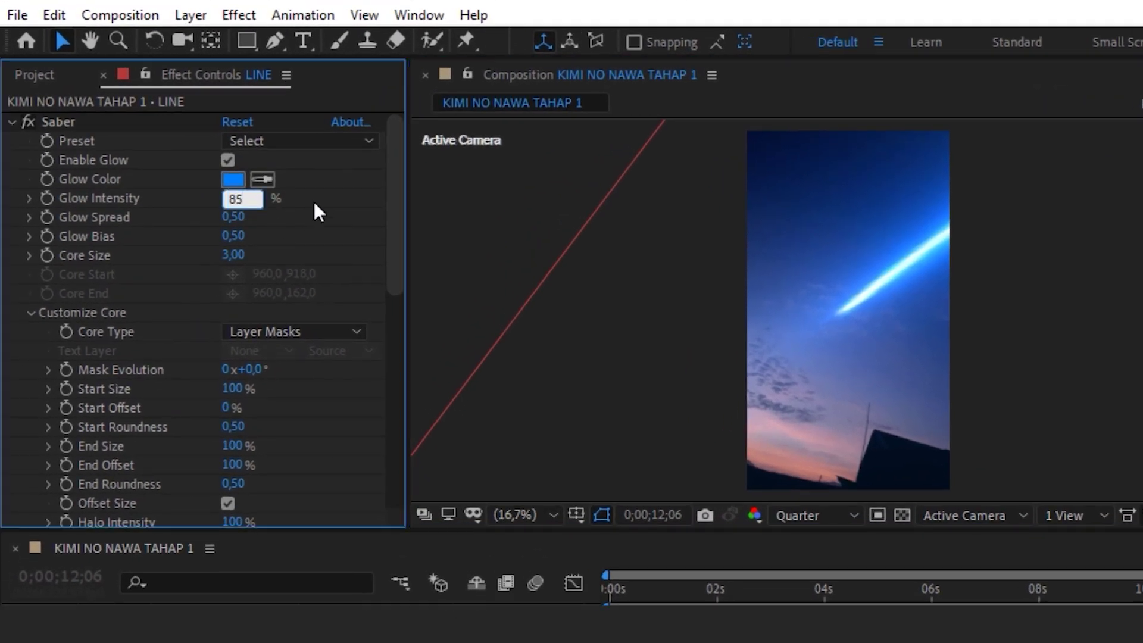
# Step: Set Saber's Glow Intensity to 85, Glow Spread to 0,75 and Glow Bias to 0,25
pyautogui.press('Return')
pyautogui.click(235, 217)
pyautogui.write('0')
pyautogui.press('Return')
pyautogui.click(238, 235)
pyautogui.write('0,25')
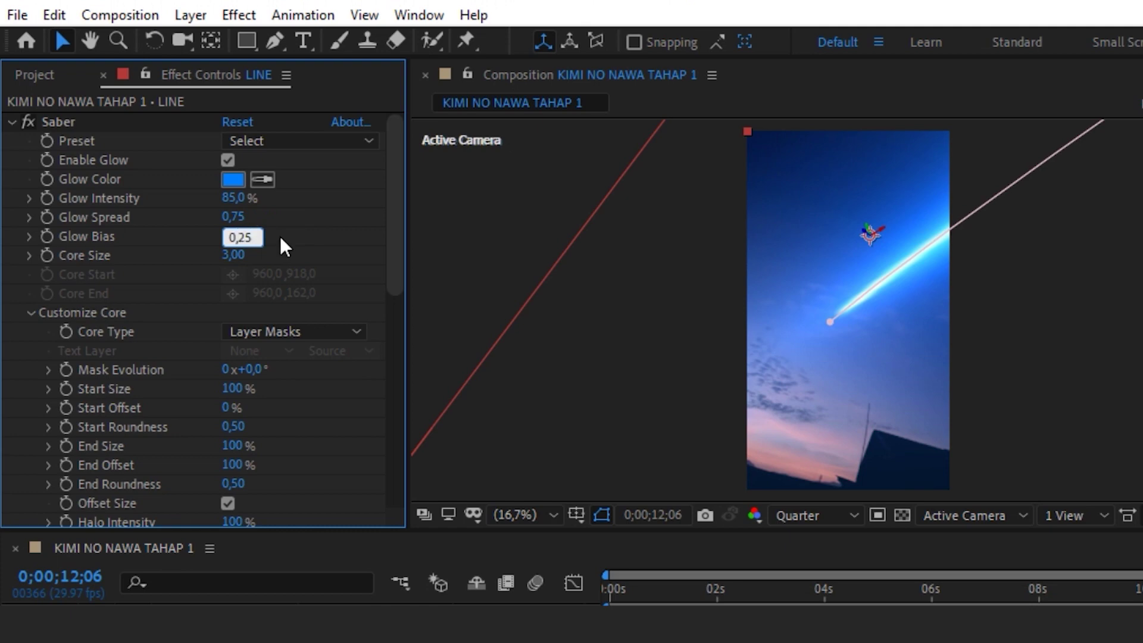
pyautogui.press('Return')
# Step: Set Saber's Core Size to 2 and End Size to 70%
pyautogui.click(233, 254)
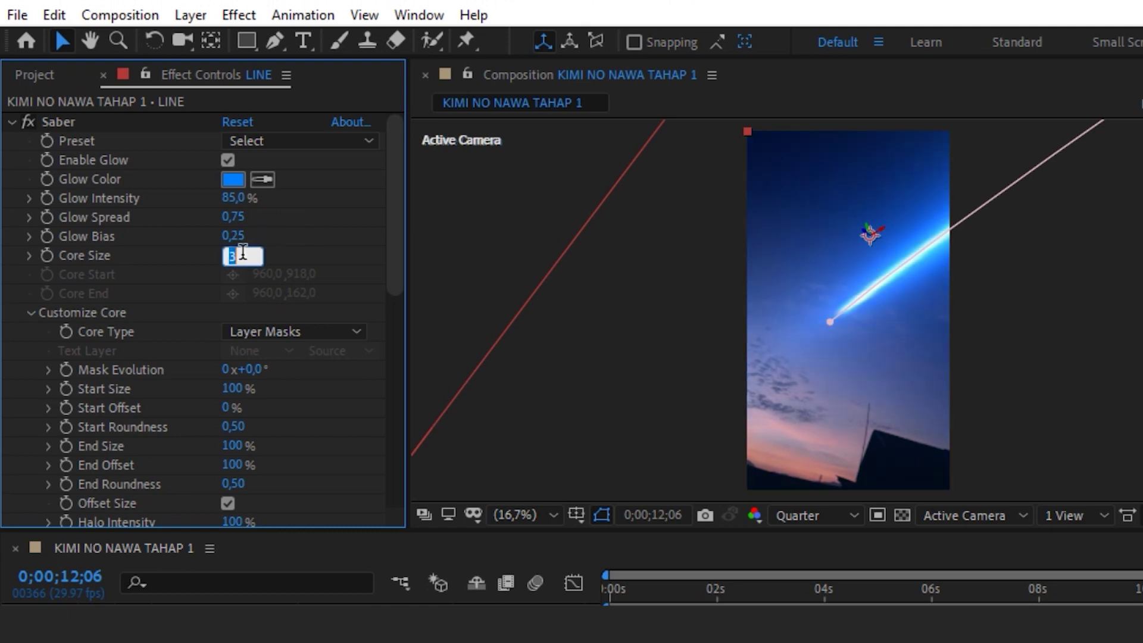
pyautogui.write('2')
pyautogui.press('Return')
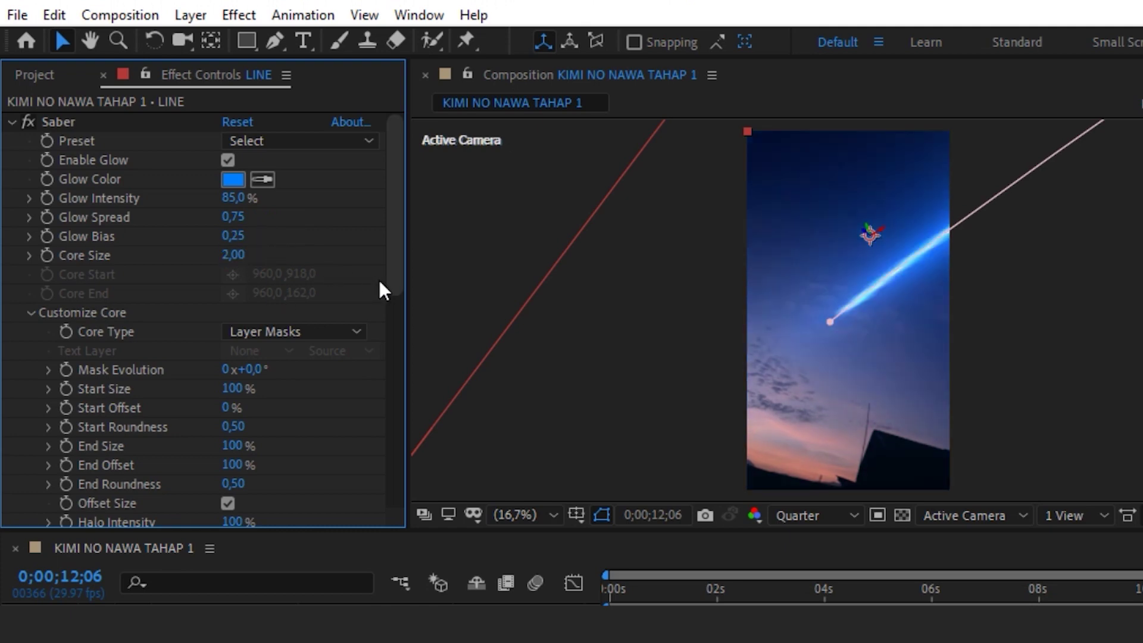
pyautogui.moveTo(399, 274); pyautogui.dragTo(404, 363)
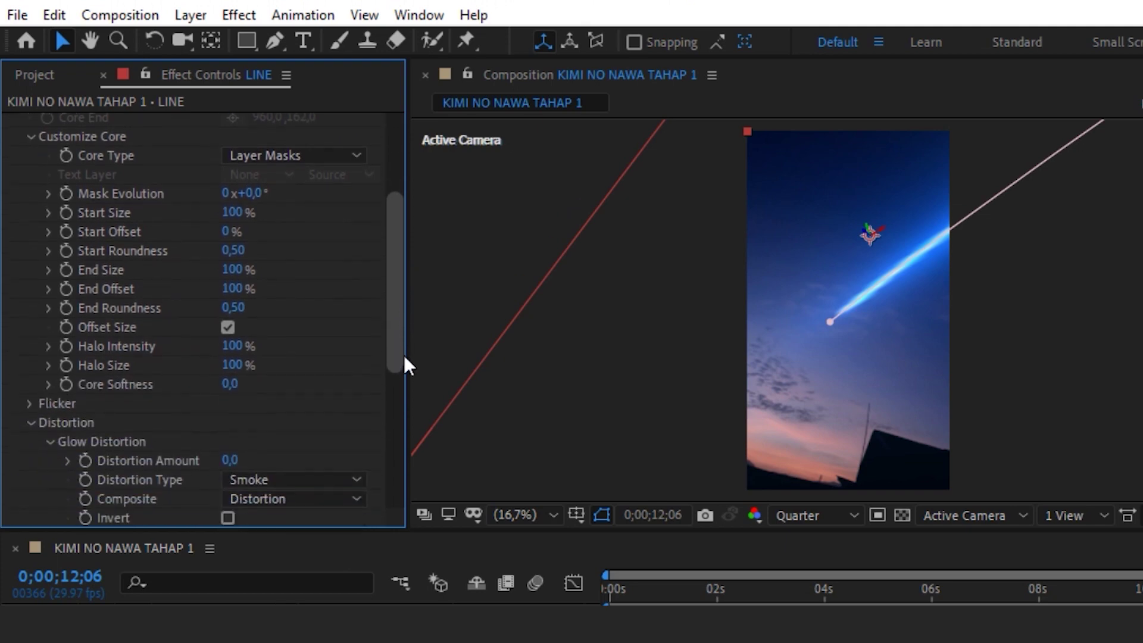
pyautogui.scroll(-1, 366, 300)
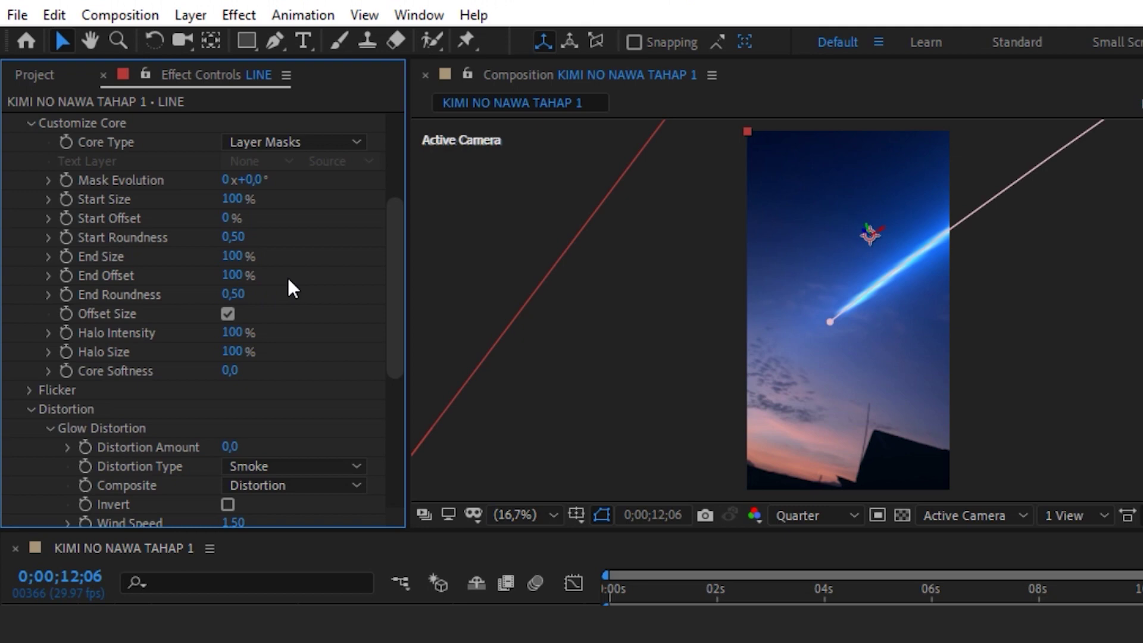
pyautogui.click(233, 257)
pyautogui.write('70')
pyautogui.press('Return')
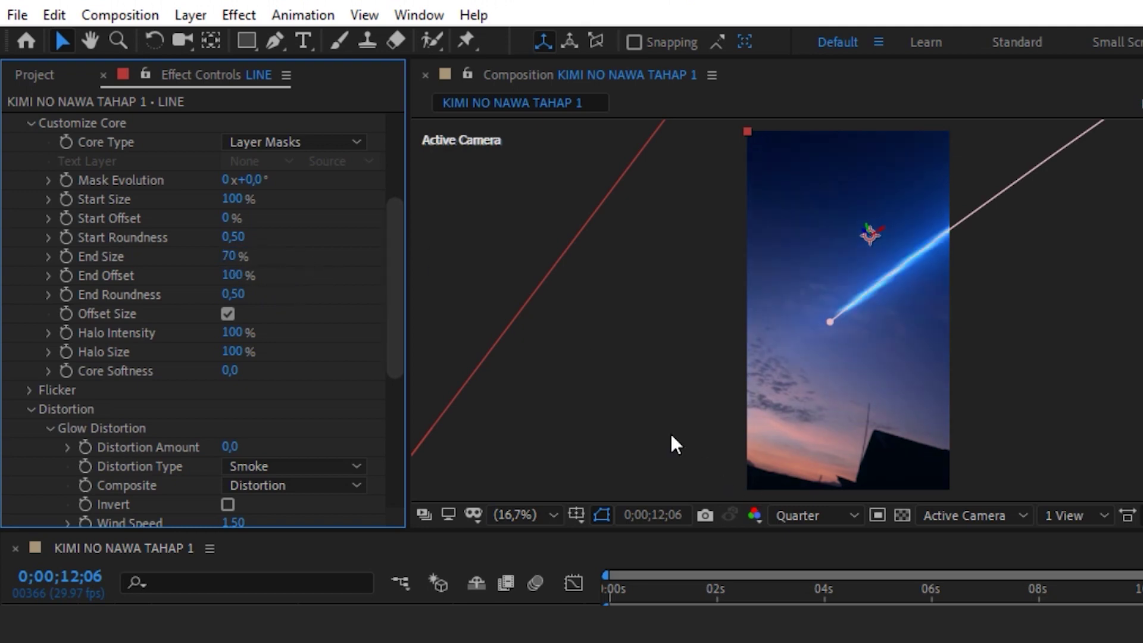
# Step: Set the viewer resolution to Full and deselect the line
pyautogui.click(814, 518)
pyautogui.click(827, 568)
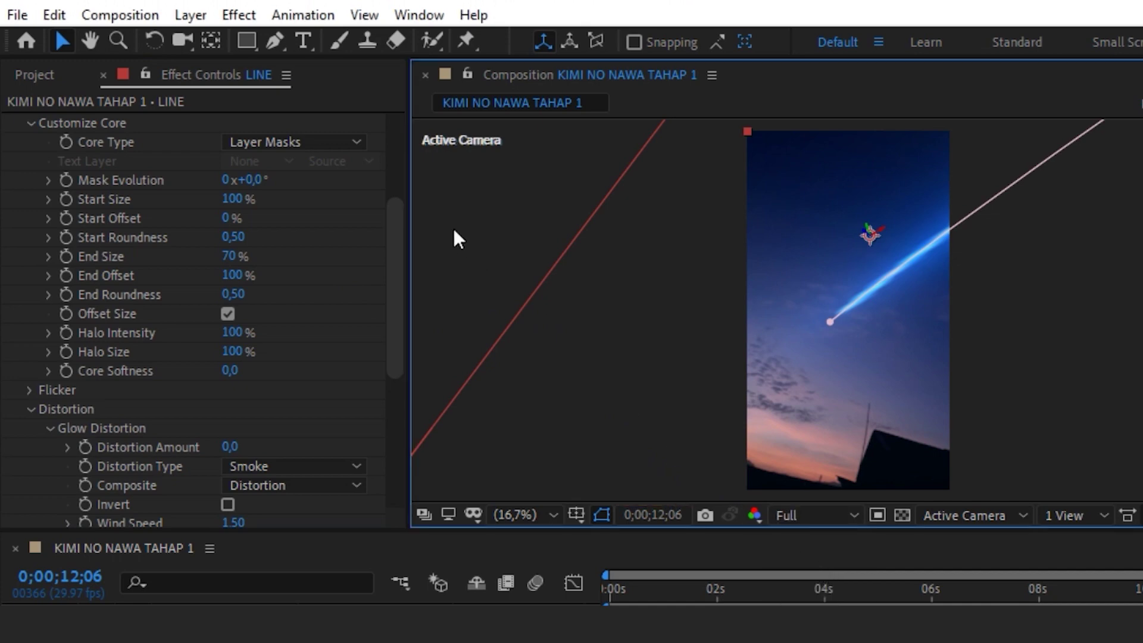
pyautogui.click(450, 224)
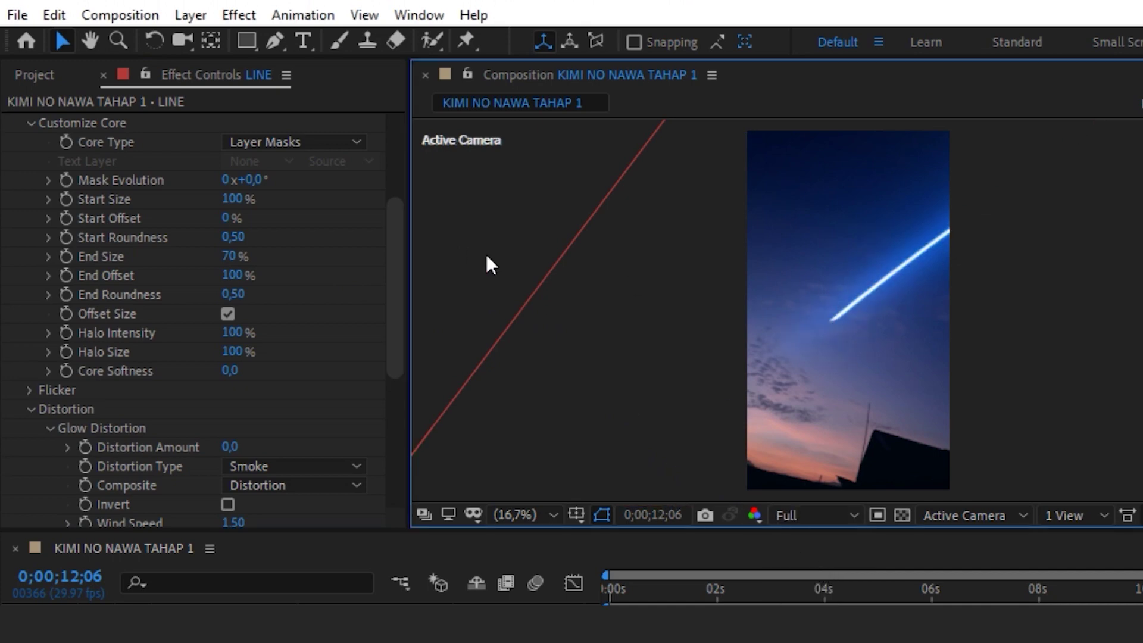
# Step: Set the Smoke Glow Distortion Amount to 10, check frames, and collapse LINE
pyautogui.moveTo(398, 278); pyautogui.dragTo(404, 395)
pyautogui.click(231, 192)
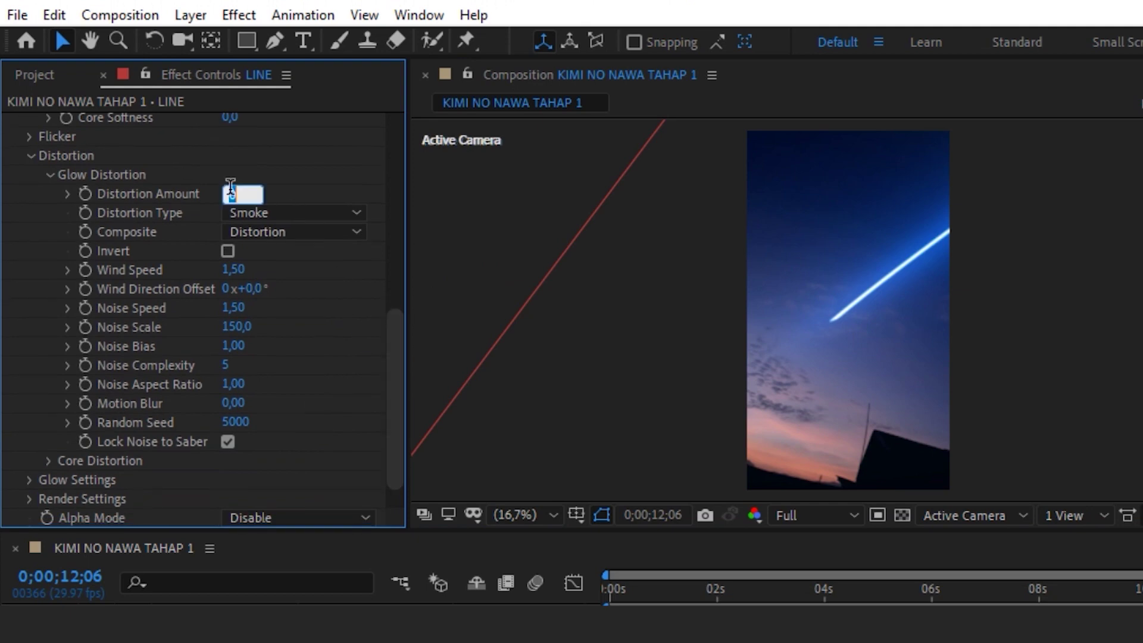
pyautogui.write('10')
pyautogui.press('Return')
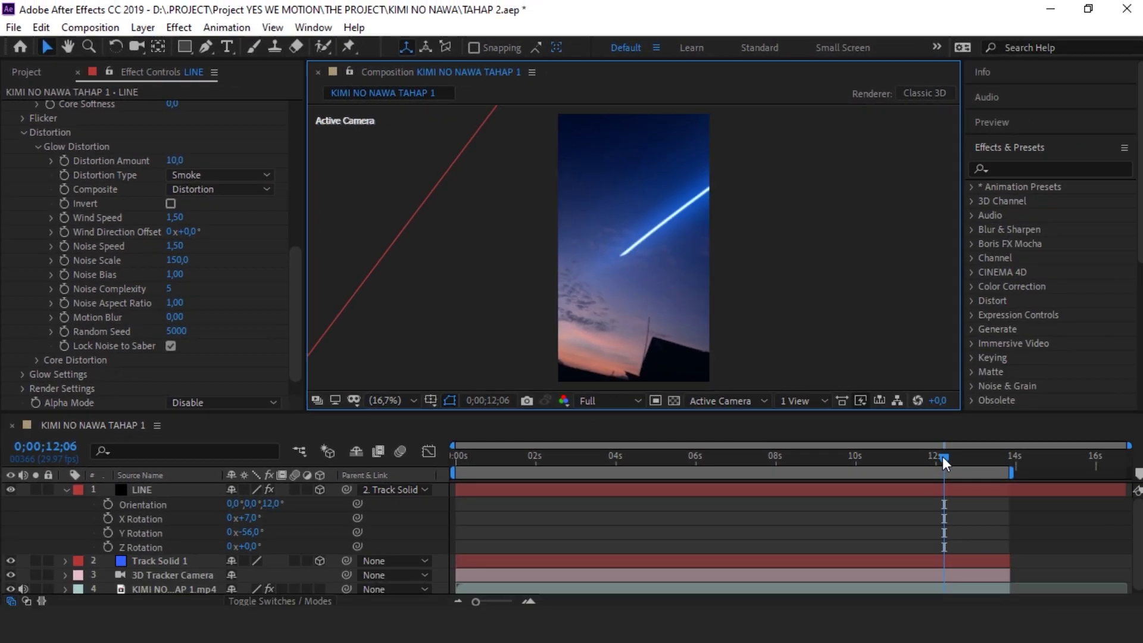
pyautogui.moveTo(941, 456)
pyautogui.mouseDown()
pyautogui.moveTo(703, 451)
pyautogui.moveTo(938, 470)
pyautogui.mouseUp()
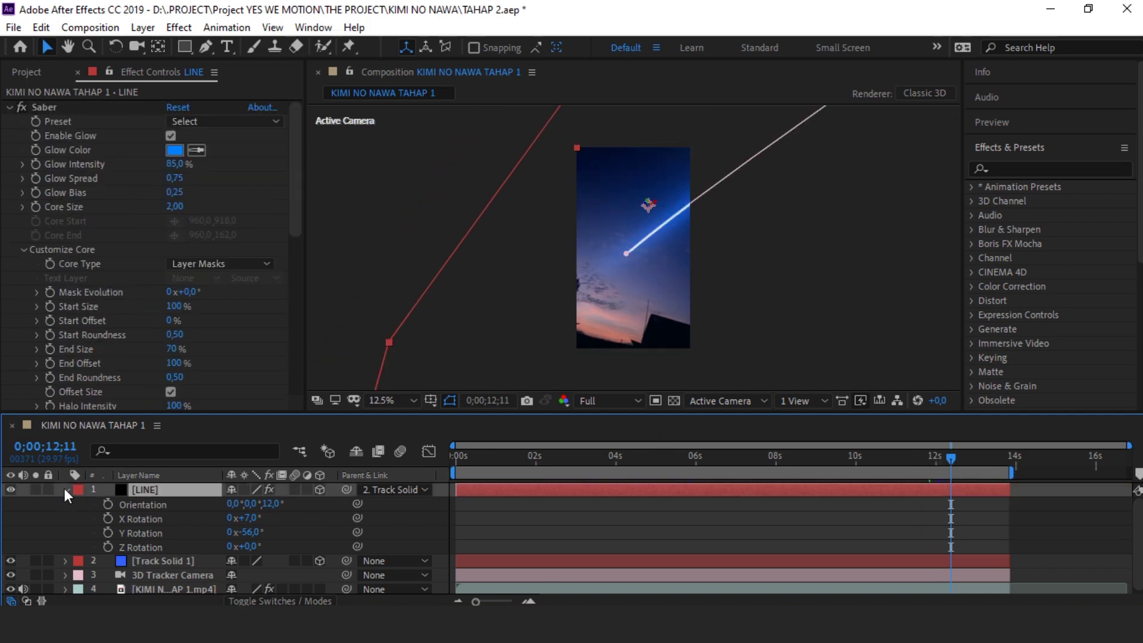
pyautogui.click(66, 489)
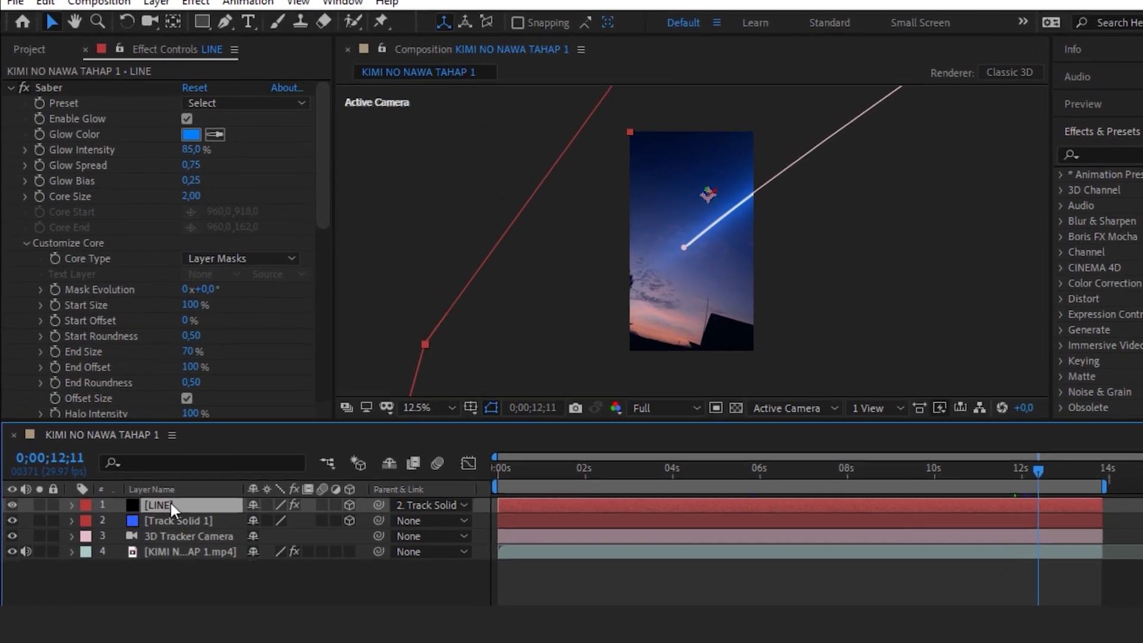
# Step: Duplicate the LINE layer and rename the copy LINE 2
pyautogui.hotkey('ctrl', 'd')
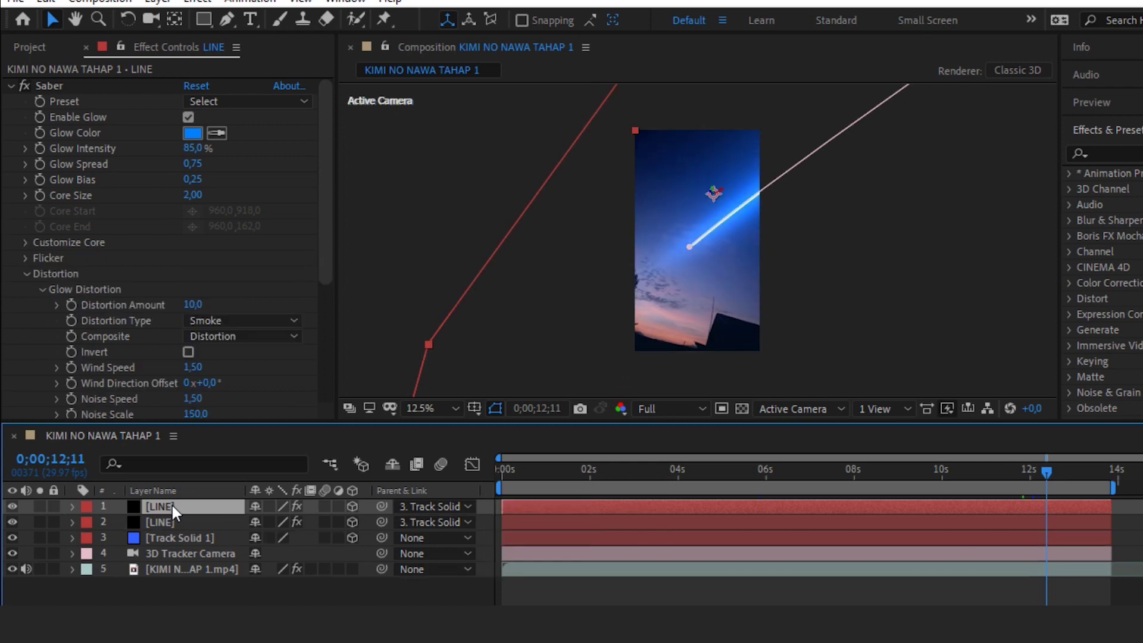
pyautogui.rightClick(173, 504)
pyautogui.click(209, 492)
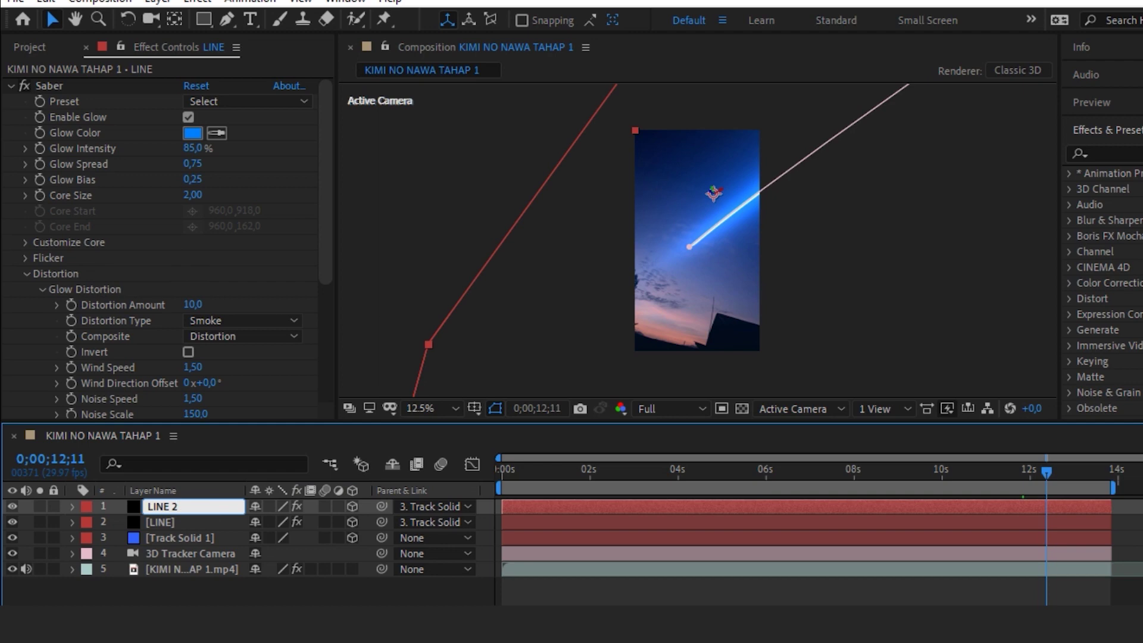
pyautogui.click(237, 602)
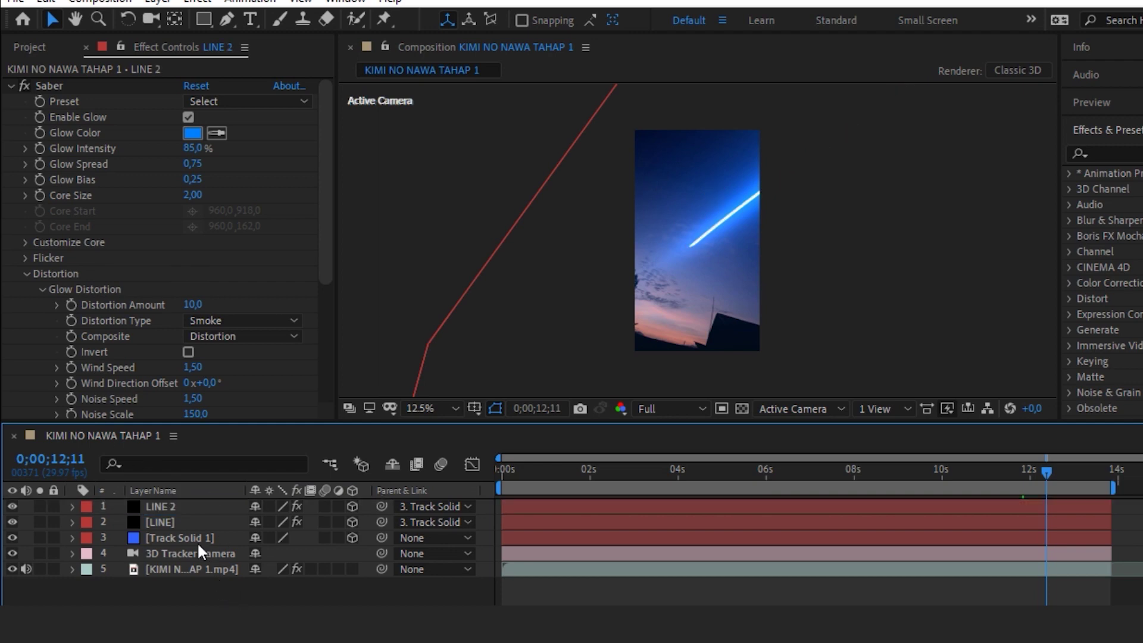
# Step: Move LINE 2's X position to -450 to offset it from the original line
pyautogui.click(186, 510)
pyautogui.press('p')
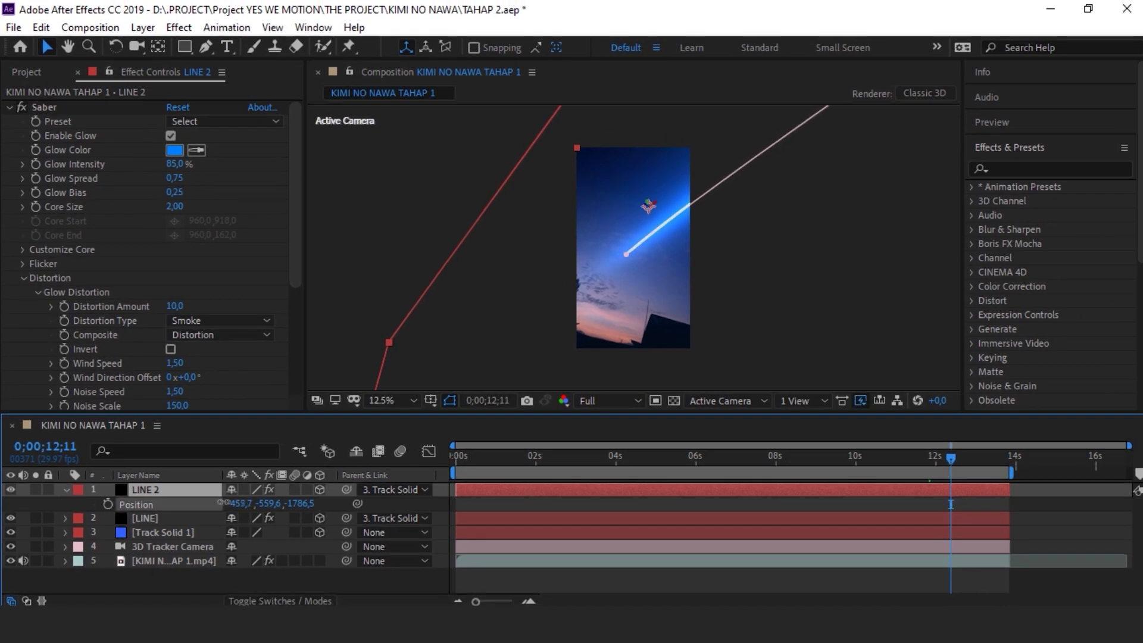
pyautogui.click(244, 507)
pyautogui.write('-450')
pyautogui.press('Return')
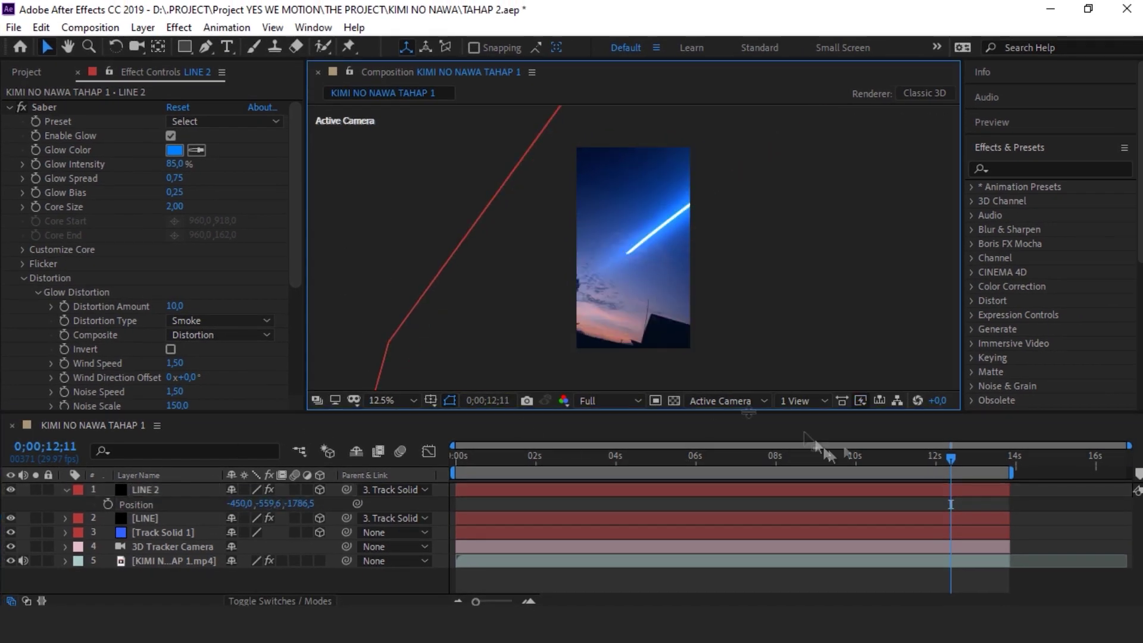
pyautogui.moveTo(950, 458); pyautogui.dragTo(960, 459)
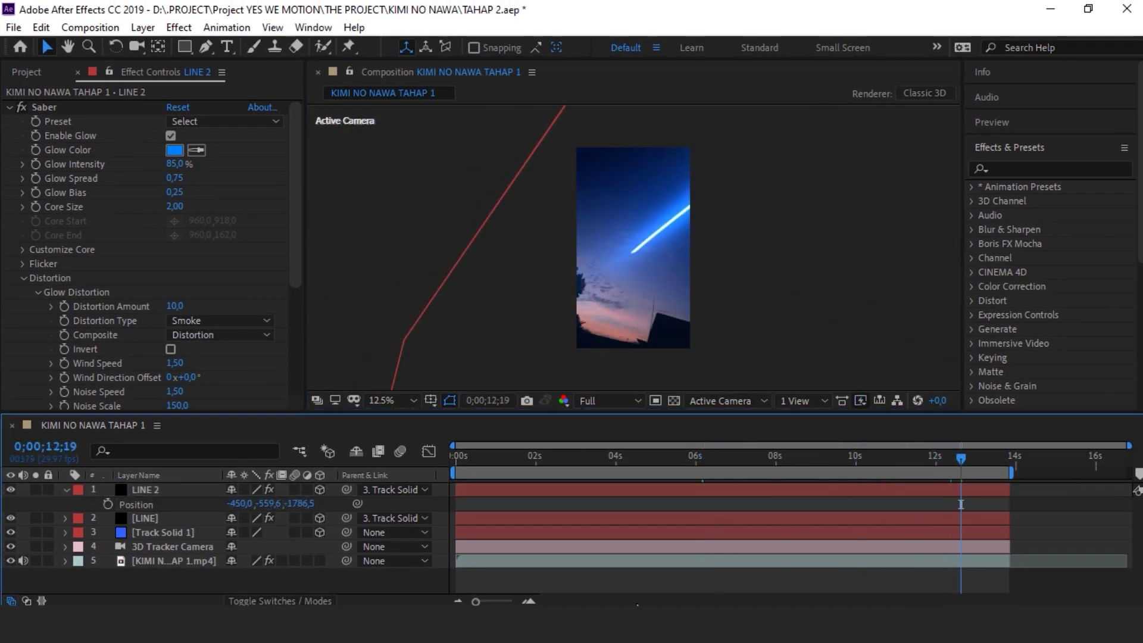
# Step: Collapse LINE 2 and duplicate it to create LINE 3
pyautogui.click(66, 488)
pyautogui.click(141, 487)
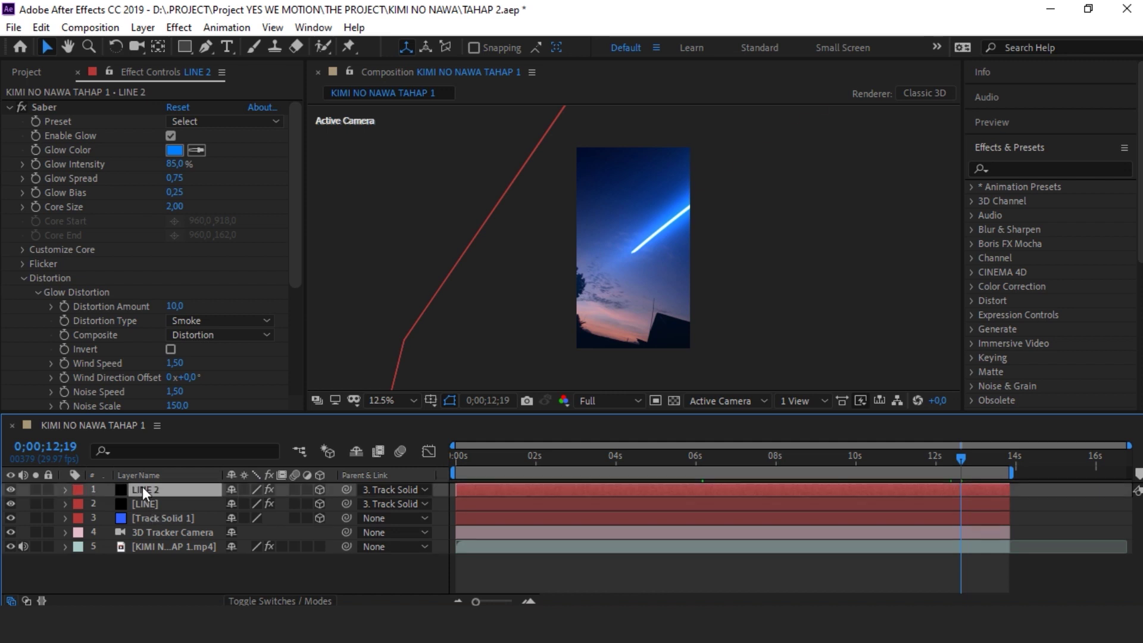
pyautogui.hotkey('ctrl', 'd')
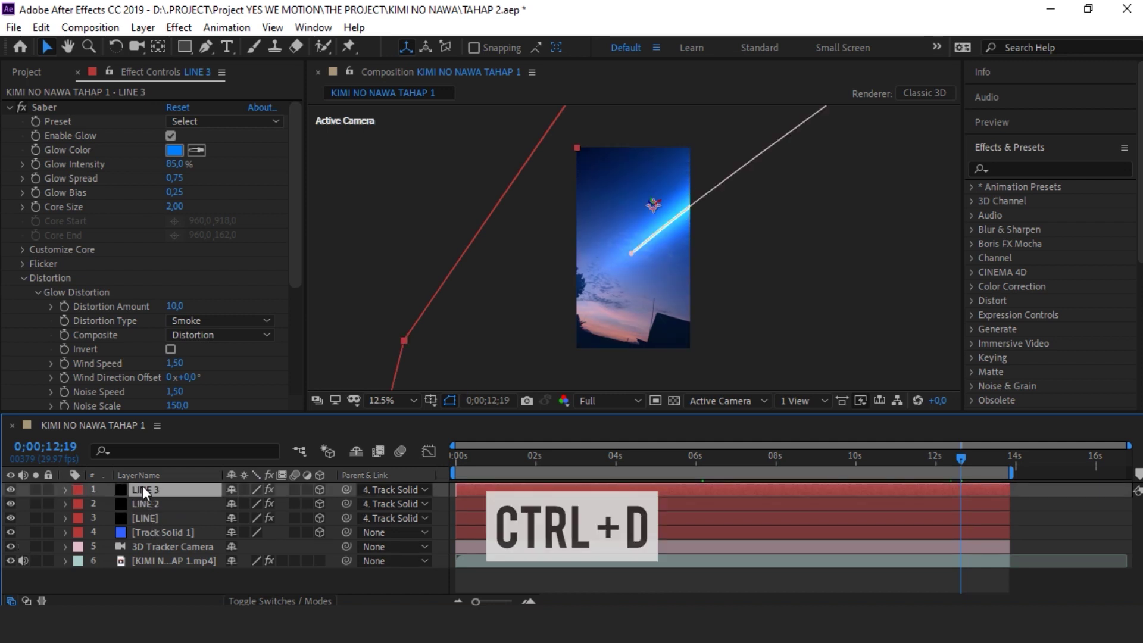
# Step: Give LINE 3's Saber a magenta FB00F8 glow colour and commit its name
pyautogui.press('Return')
pyautogui.click(175, 150)
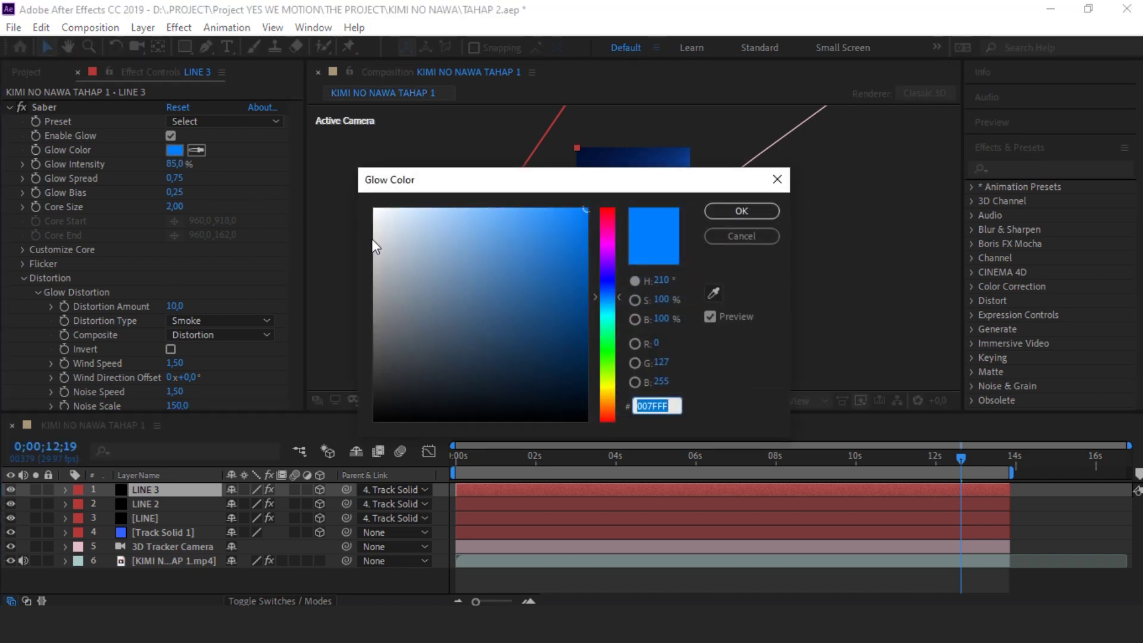
pyautogui.click(608, 245)
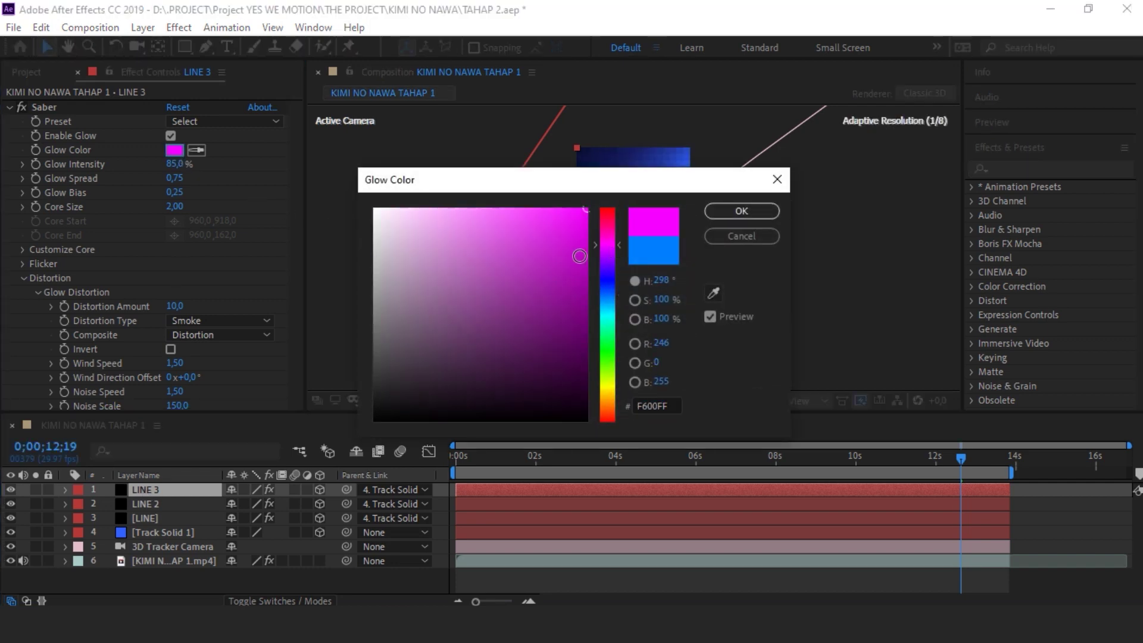
pyautogui.click(570, 253)
pyautogui.click(607, 246)
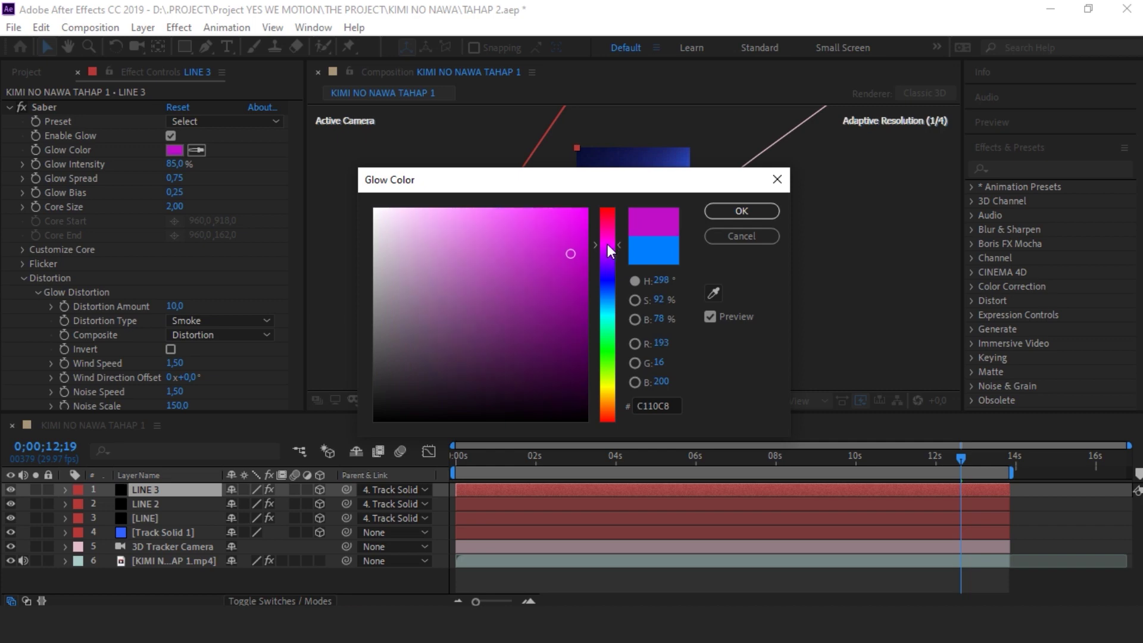
pyautogui.moveTo(570, 254)
pyautogui.mouseDown()
pyautogui.moveTo(592, 219)
pyautogui.moveTo(611, 216)
pyautogui.mouseUp()
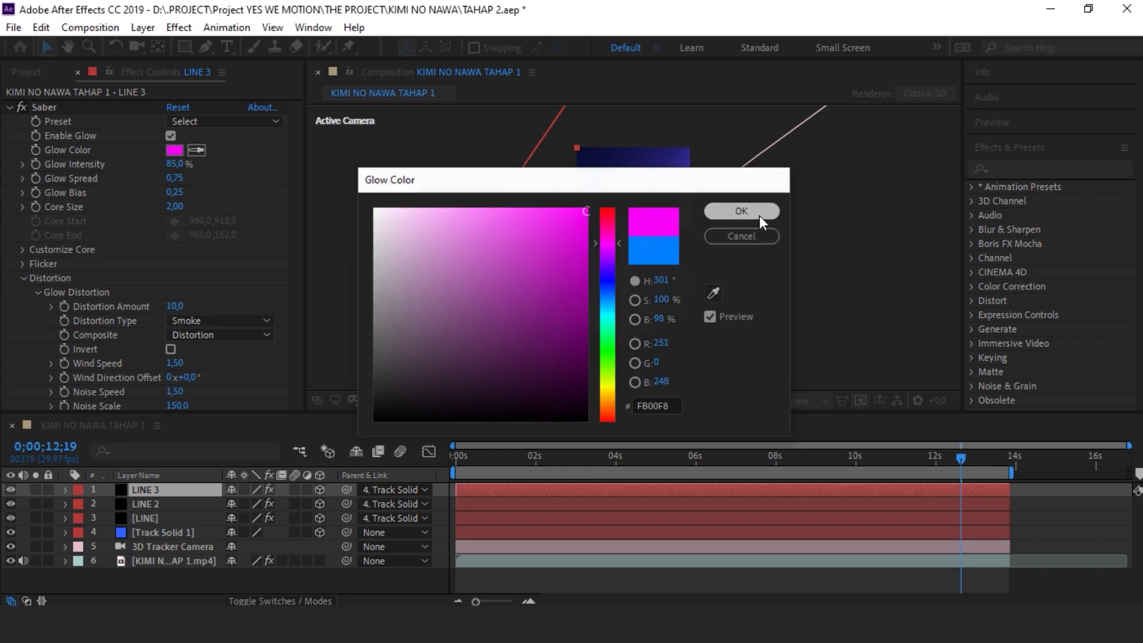
pyautogui.click(759, 213)
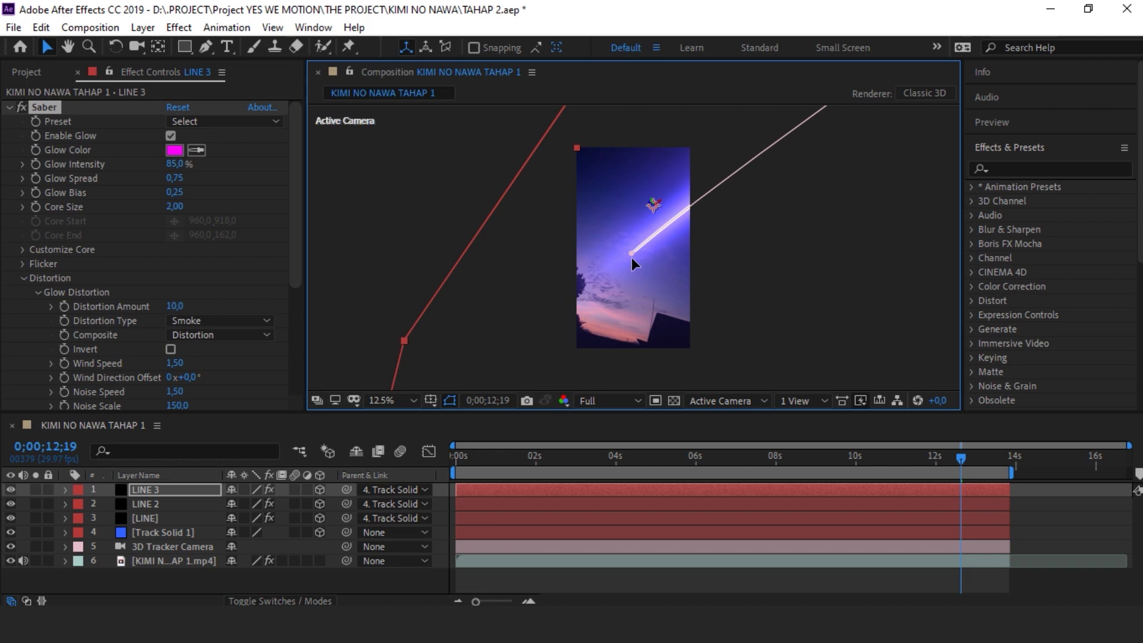
pyautogui.click(158, 491)
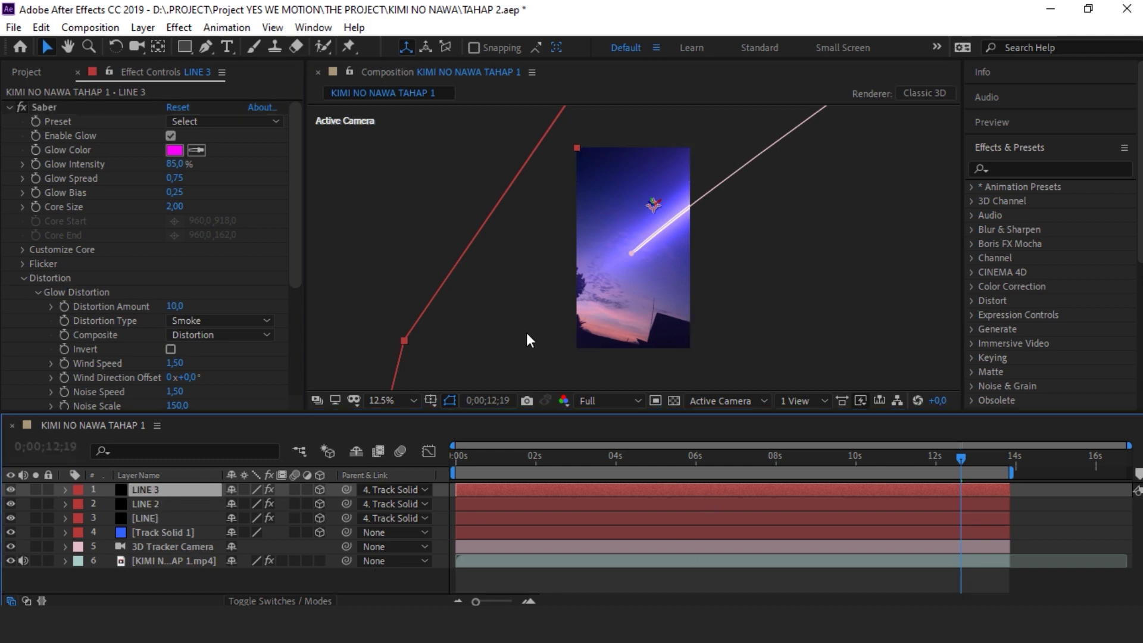
# Step: Drag LINE 3's lower Saber endpoint down-left across the sky and preview it
pyautogui.moveTo(630, 253)
pyautogui.mouseDown()
pyautogui.moveTo(505, 377)
pyautogui.moveTo(524, 398)
pyautogui.mouseUp()
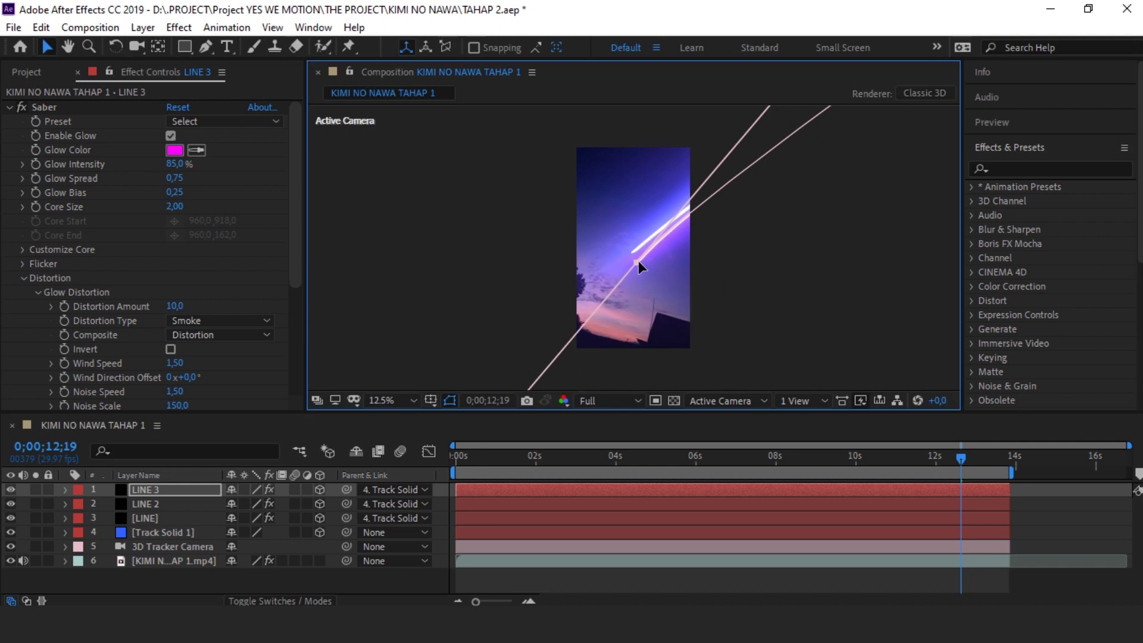
pyautogui.scroll(-1, 634, 256)
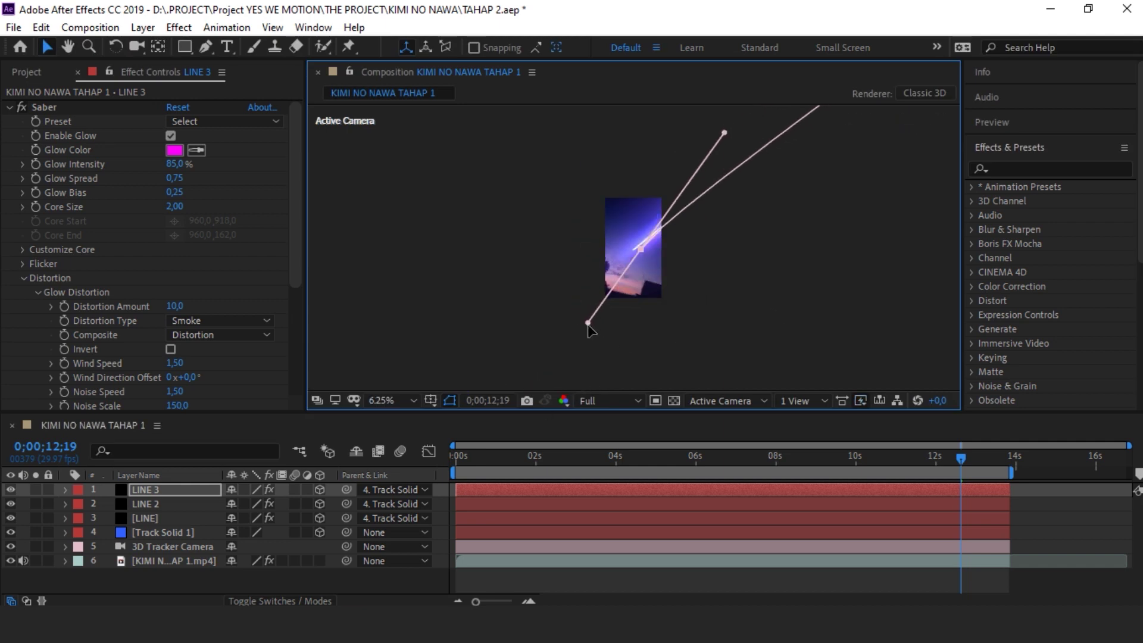
pyautogui.scroll(1, 590, 328)
pyautogui.click(557, 383)
pyautogui.moveTo(963, 458)
pyautogui.mouseDown()
pyautogui.moveTo(814, 466)
pyautogui.moveTo(951, 505)
pyautogui.mouseUp()
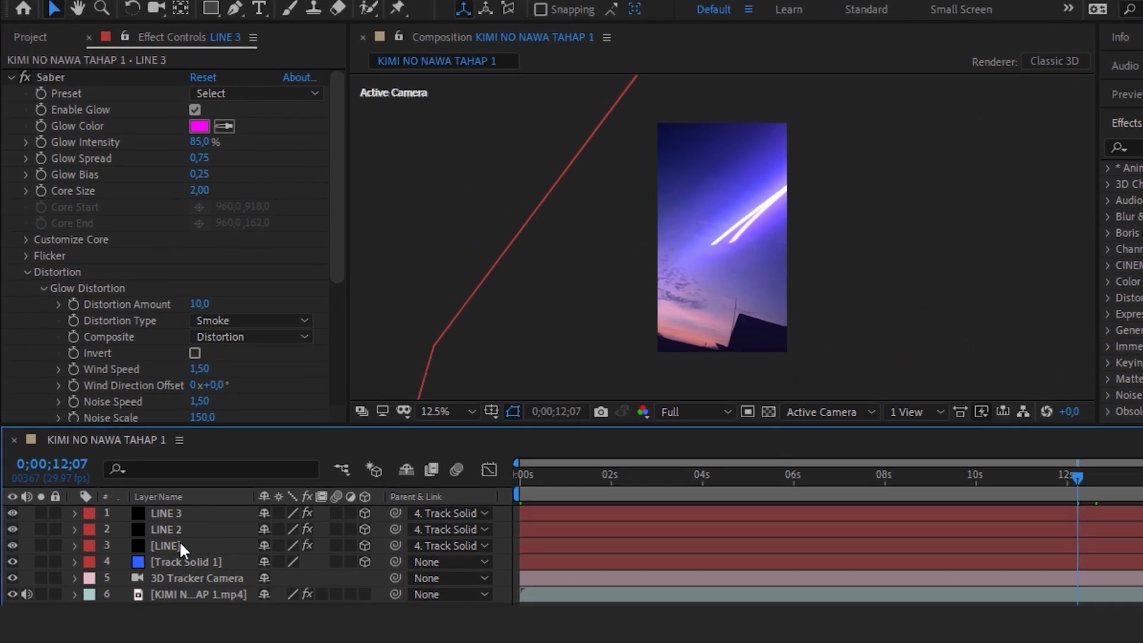
pyautogui.click(157, 518)
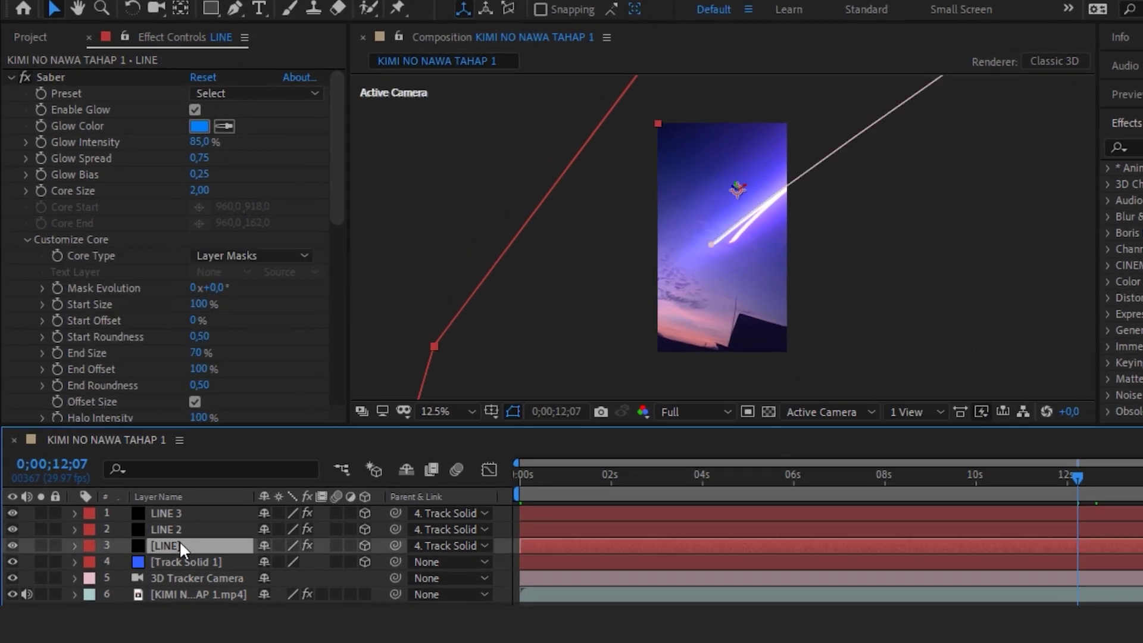
# Step: Apply the Nebula preset with blue 0060FF glow to [LINE] and preview at Quarter resolution
pyautogui.click(208, 93)
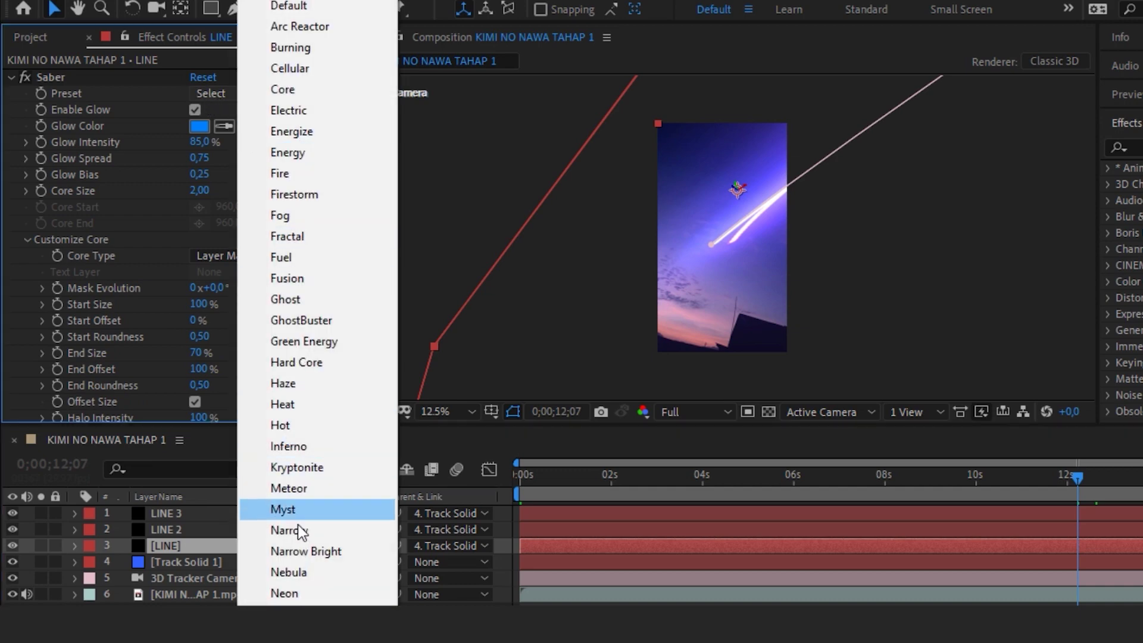
pyautogui.click(322, 571)
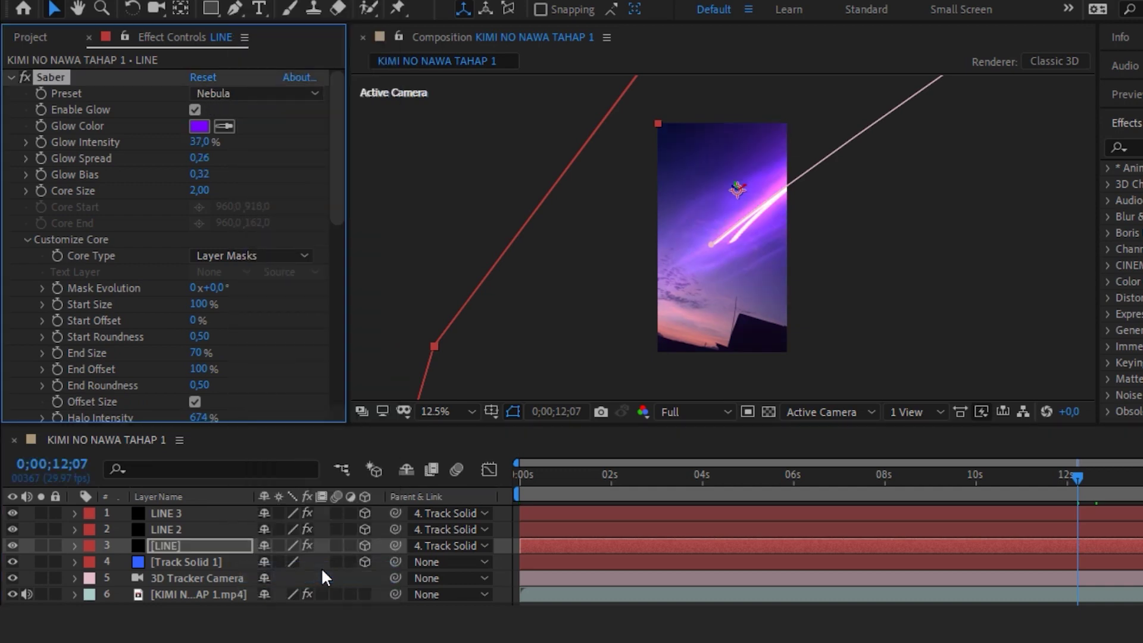
pyautogui.click(200, 125)
pyautogui.moveTo(692, 286)
pyautogui.mouseDown()
pyautogui.moveTo(694, 269)
pyautogui.moveTo(690, 291)
pyautogui.mouseUp()
pyautogui.click(660, 225)
pyautogui.click(667, 195)
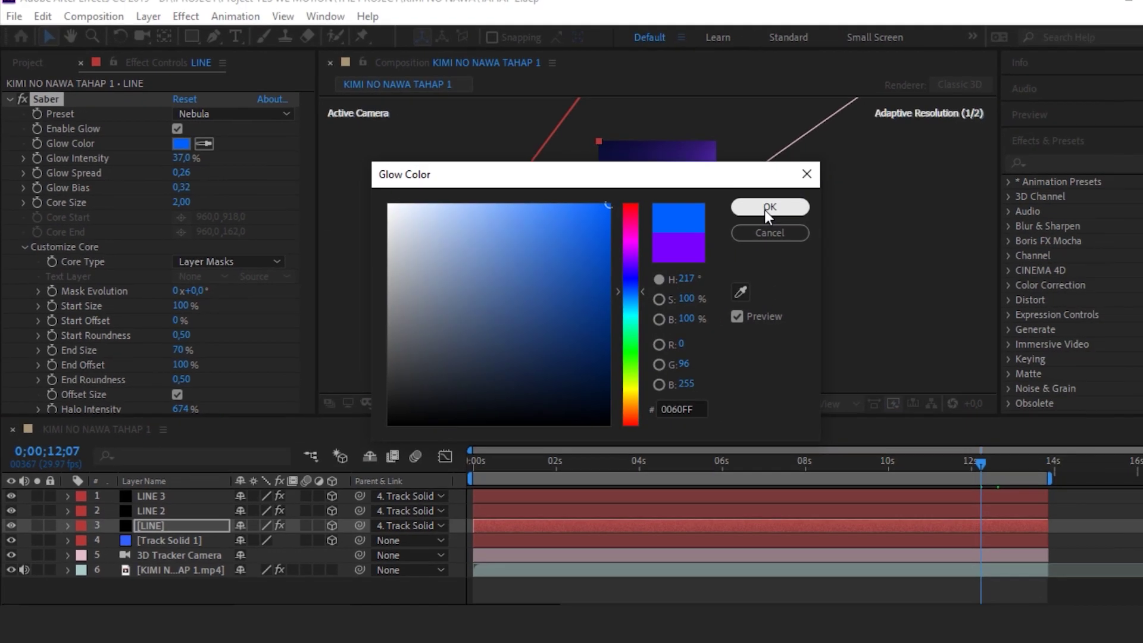
pyautogui.click(845, 196)
pyautogui.click(627, 403)
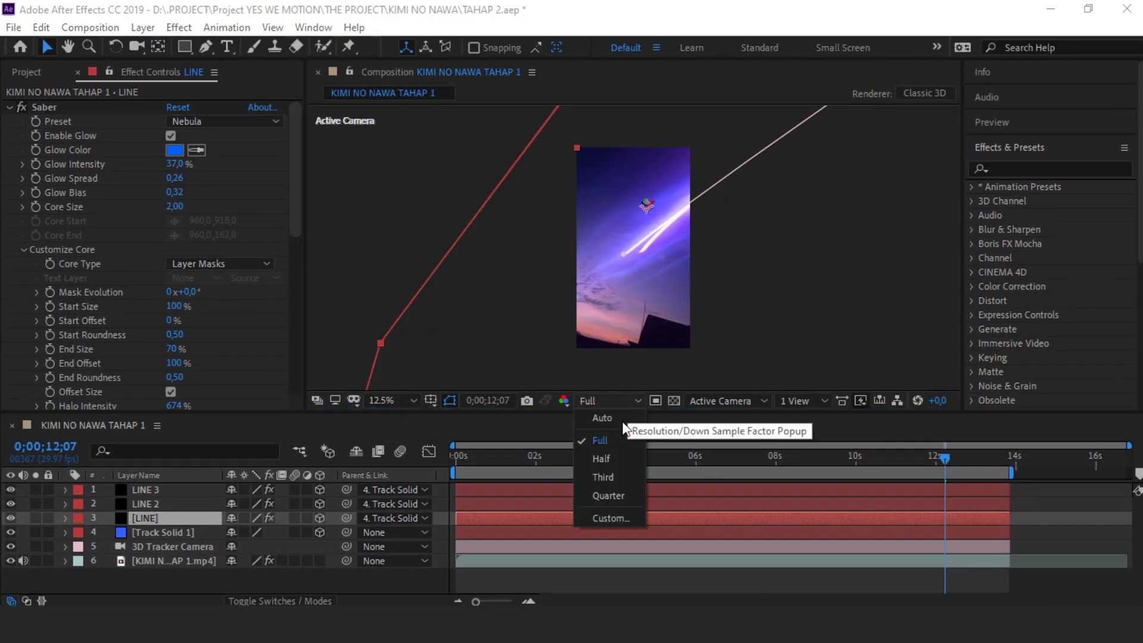
pyautogui.click(628, 491)
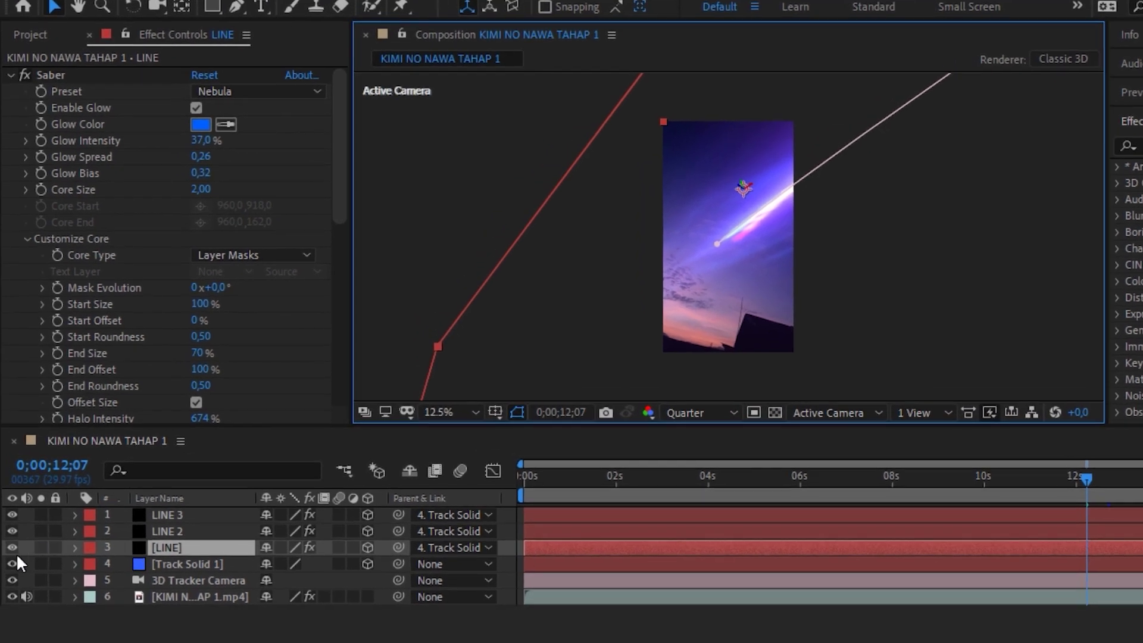
# Step: Hide [LINE] and LINE 3, then keyframe LINE 2's End Offset at 95% at 4;15
pyautogui.click(5, 544)
pyautogui.click(10, 511)
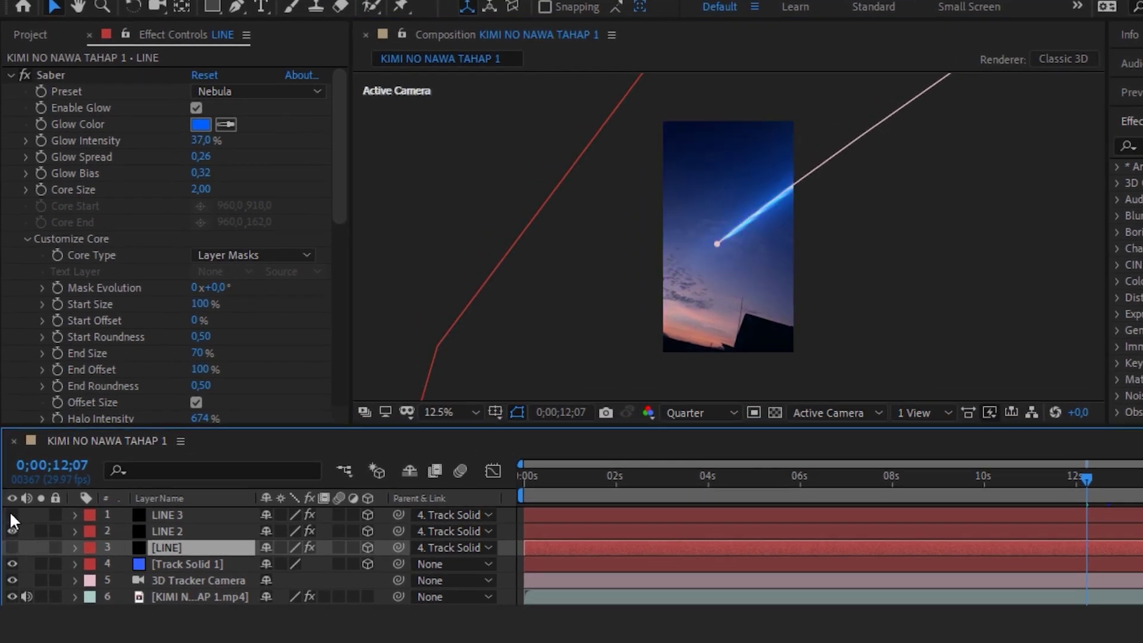
pyautogui.click(199, 534)
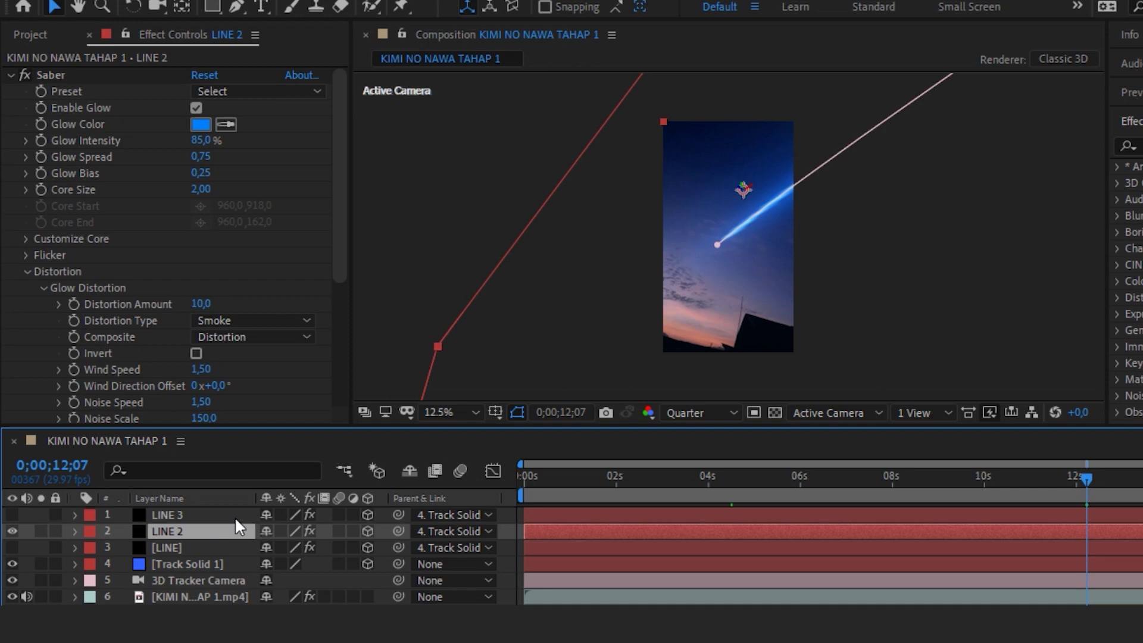
pyautogui.moveTo(1084, 479); pyautogui.dragTo(730, 478)
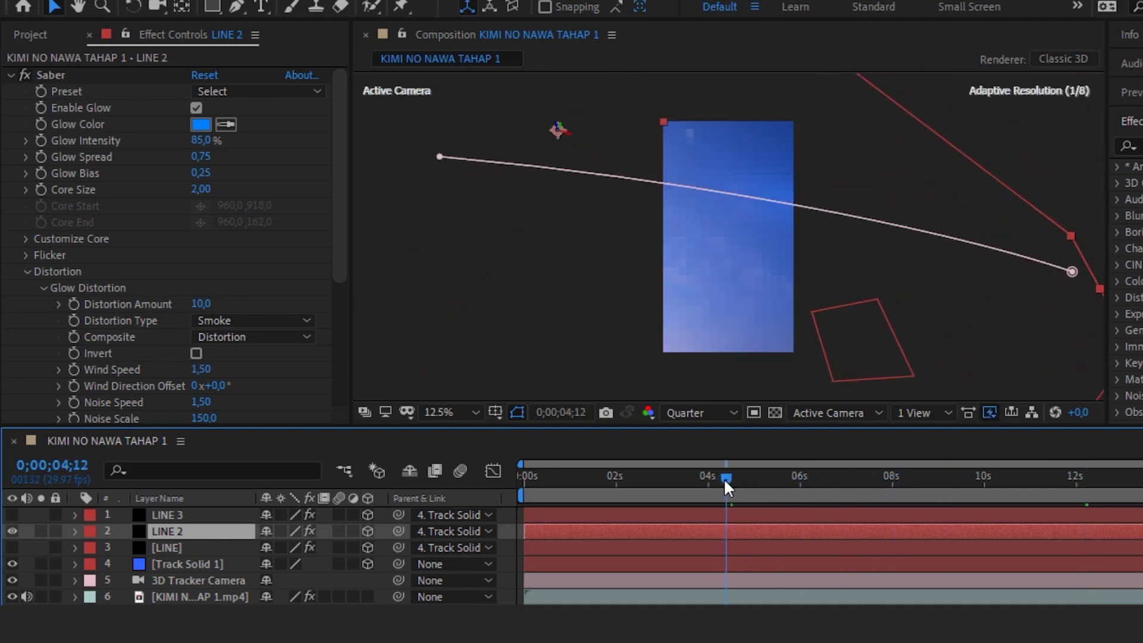
pyautogui.click(25, 238)
pyautogui.scroll(-1, 71, 309)
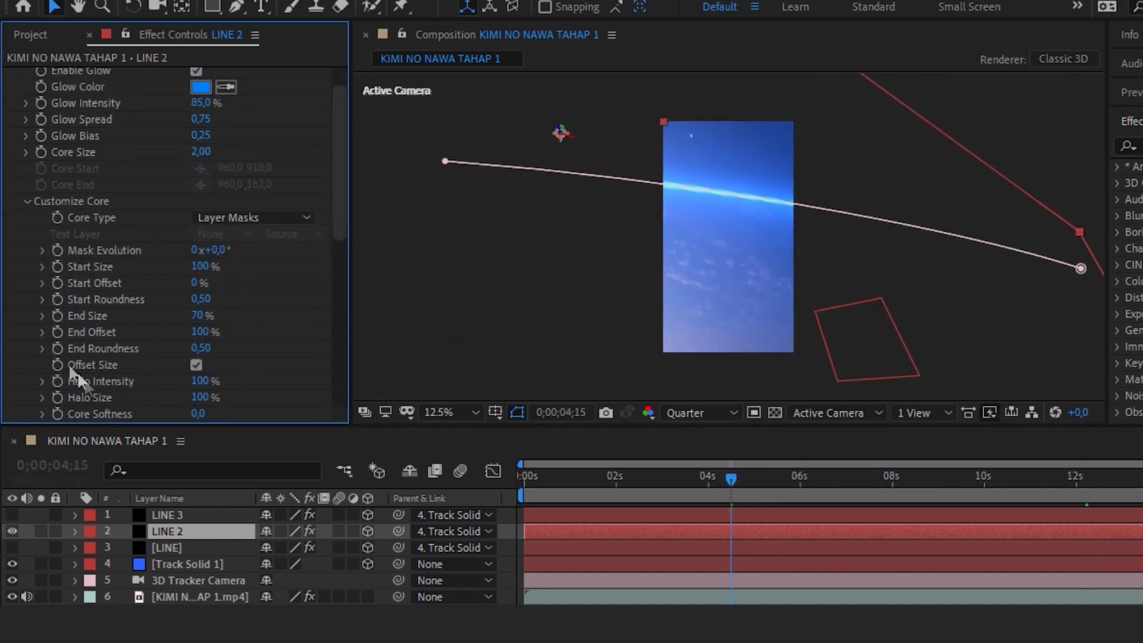
pyautogui.moveTo(204, 332)
pyautogui.mouseDown()
pyautogui.moveTo(181, 331)
pyautogui.moveTo(207, 334)
pyautogui.mouseUp()
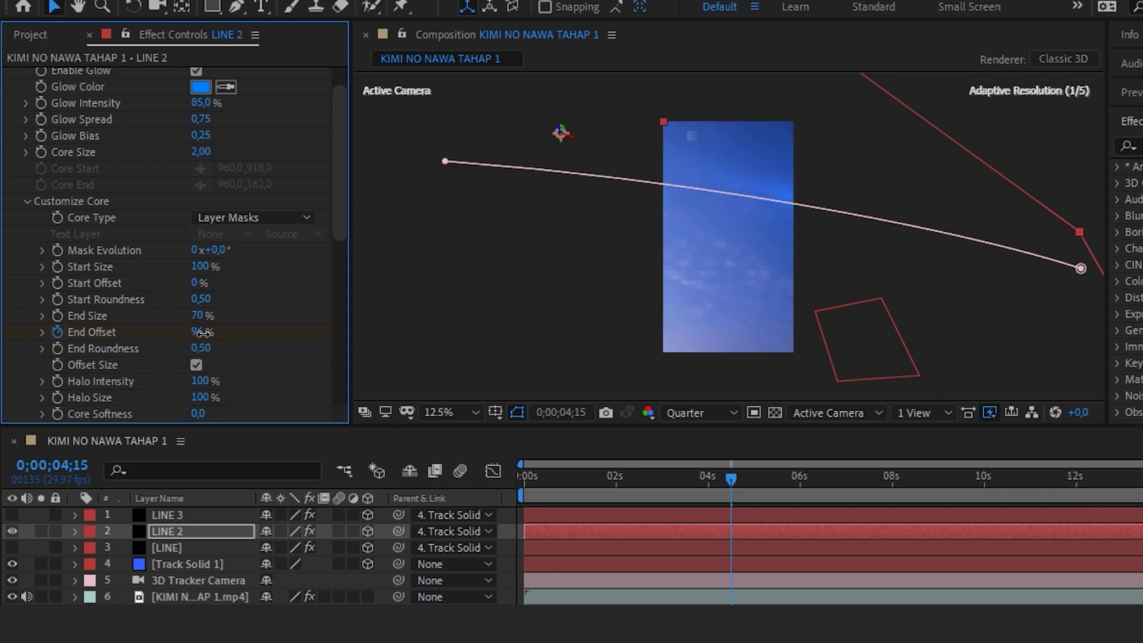
pyautogui.press('Return')
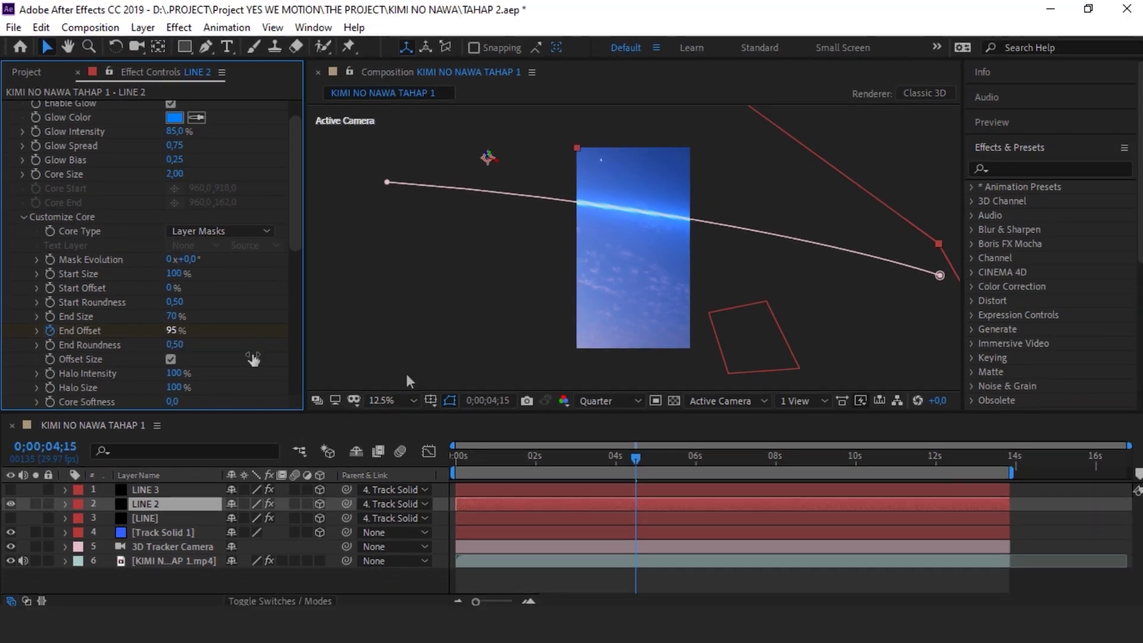
# Step: Keyframe LINE 2's End Offset at 100% near 12;16 and preview the animation
pyautogui.moveTo(638, 458); pyautogui.dragTo(959, 509)
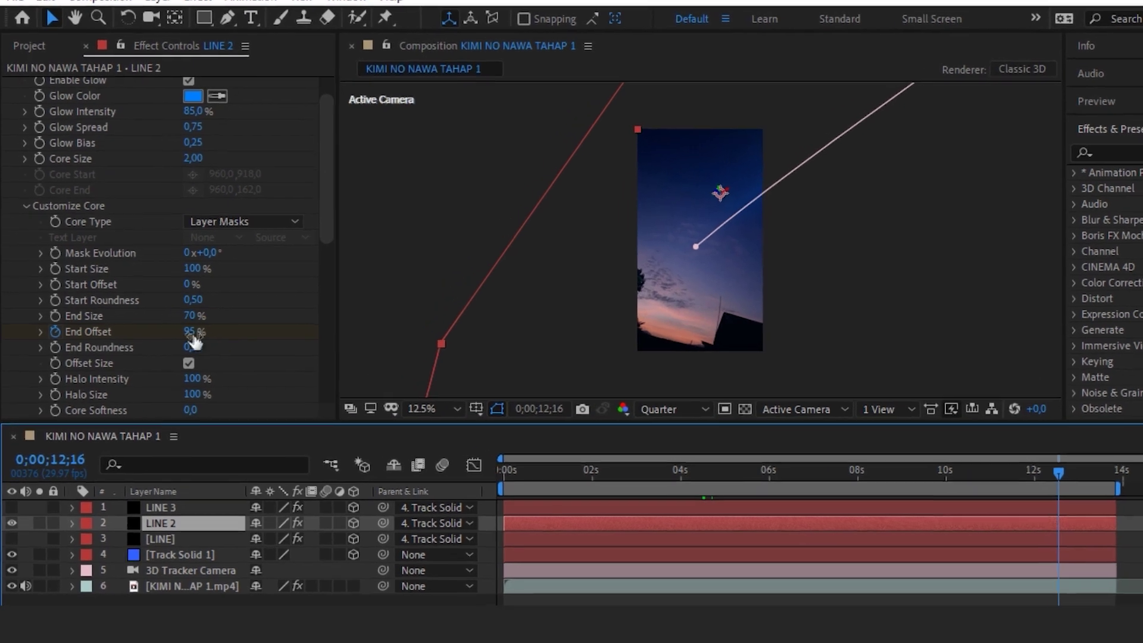
pyautogui.click(189, 332)
pyautogui.write('00')
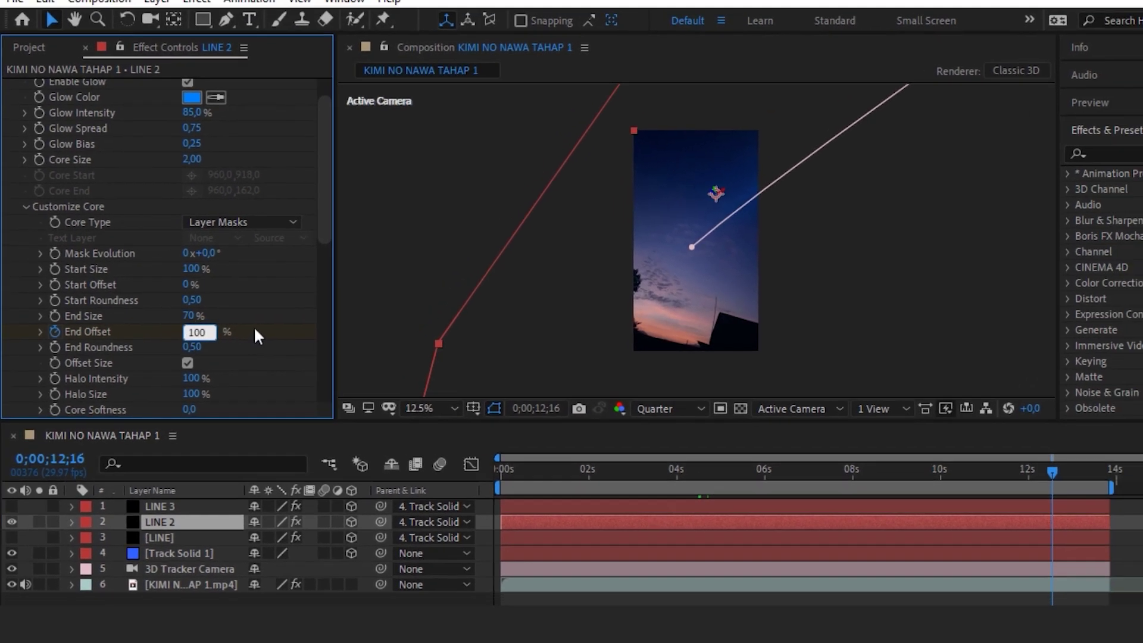
pyautogui.press('Return')
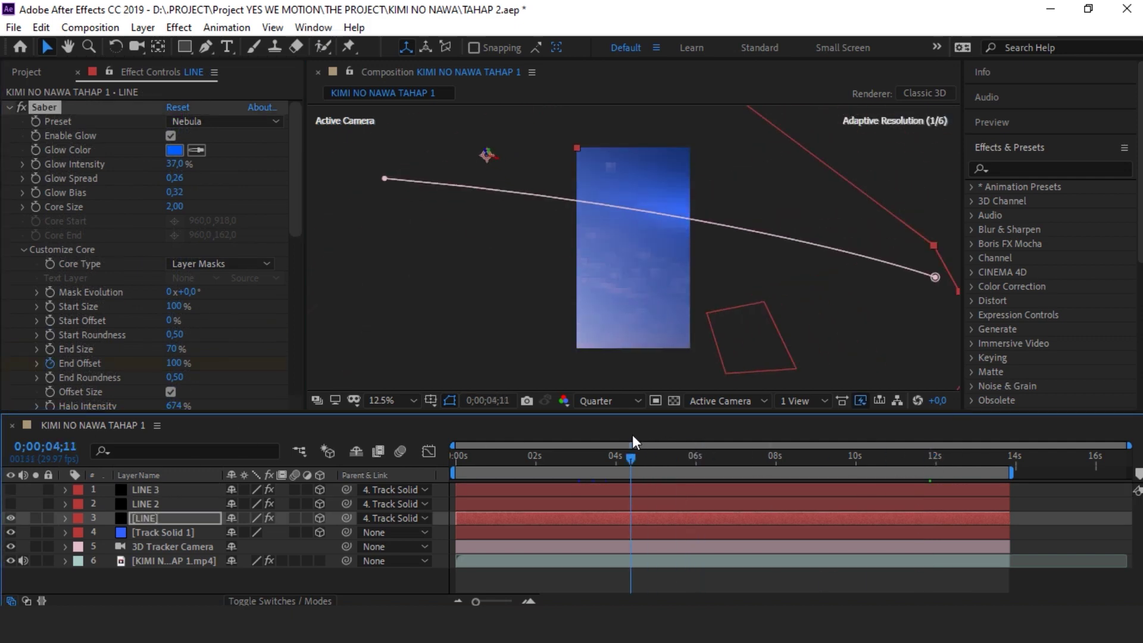
pyautogui.click(890, 215)
pyautogui.press('space')
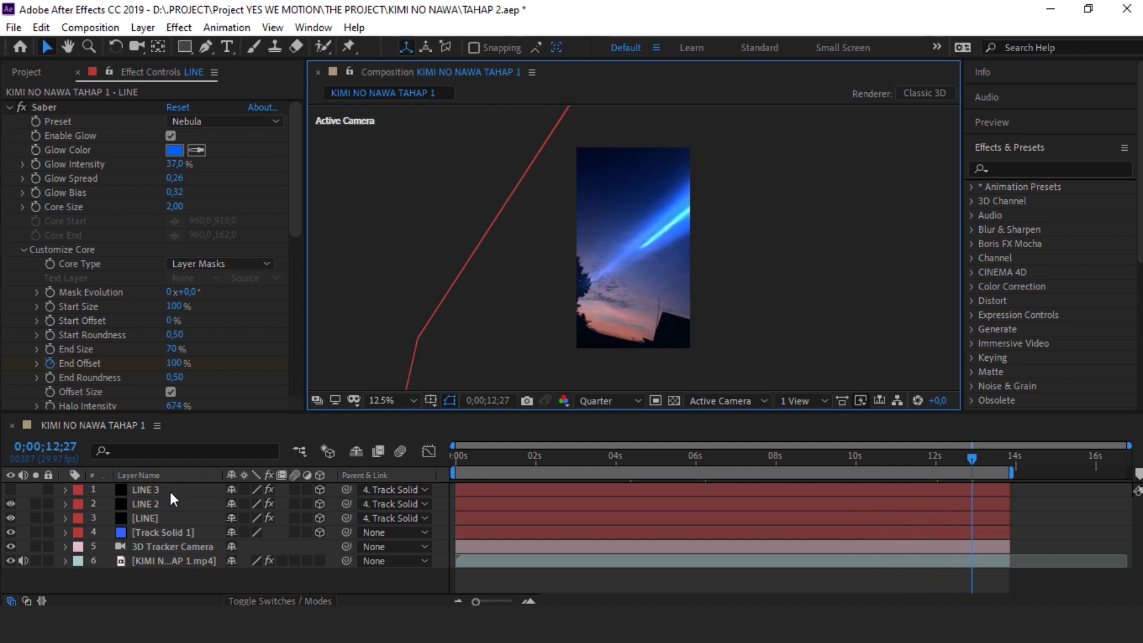
pyautogui.hotkey('ctrl', 'u')
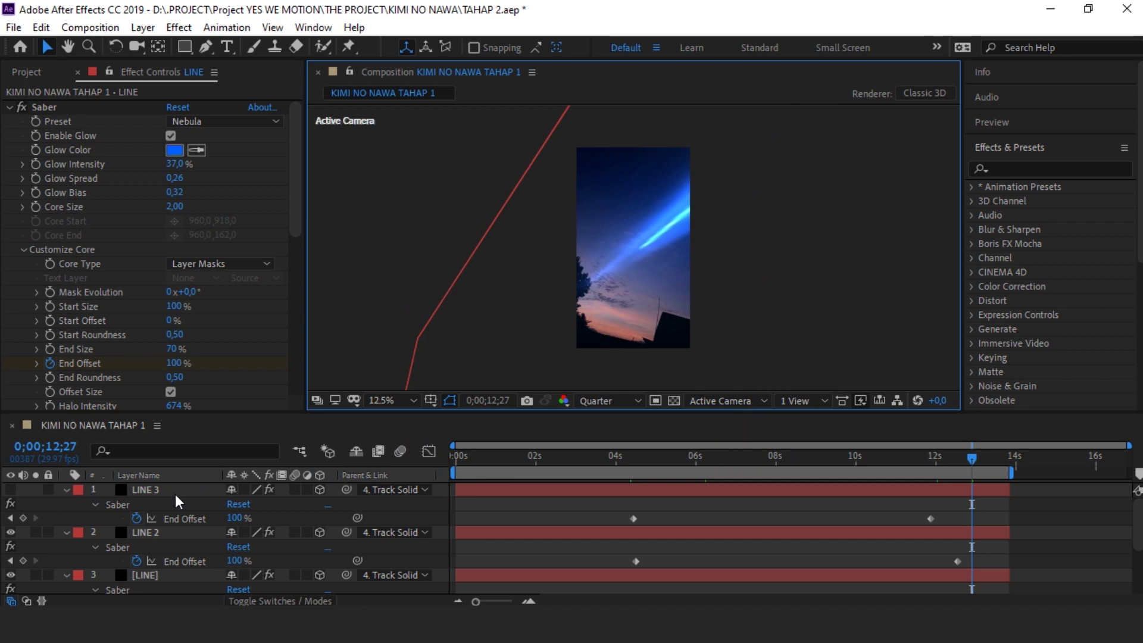
# Step: Apply Easy Ease to the line layers' End Offset keyframes
pyautogui.scroll(-2, 1138, 537)
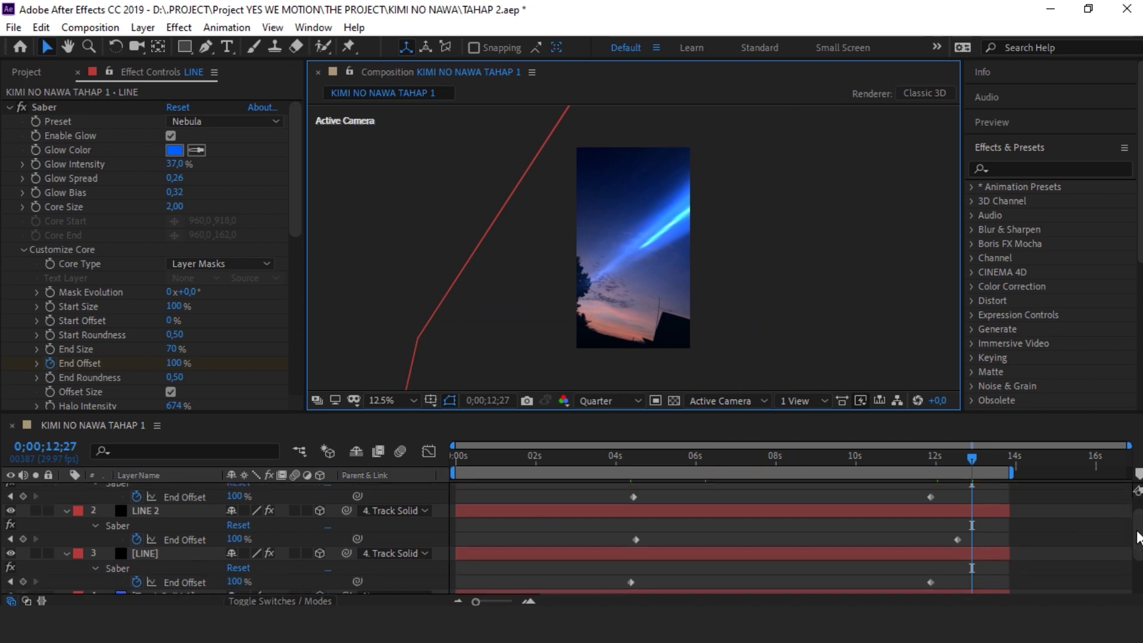
pyautogui.moveTo(591, 495); pyautogui.dragTo(966, 581)
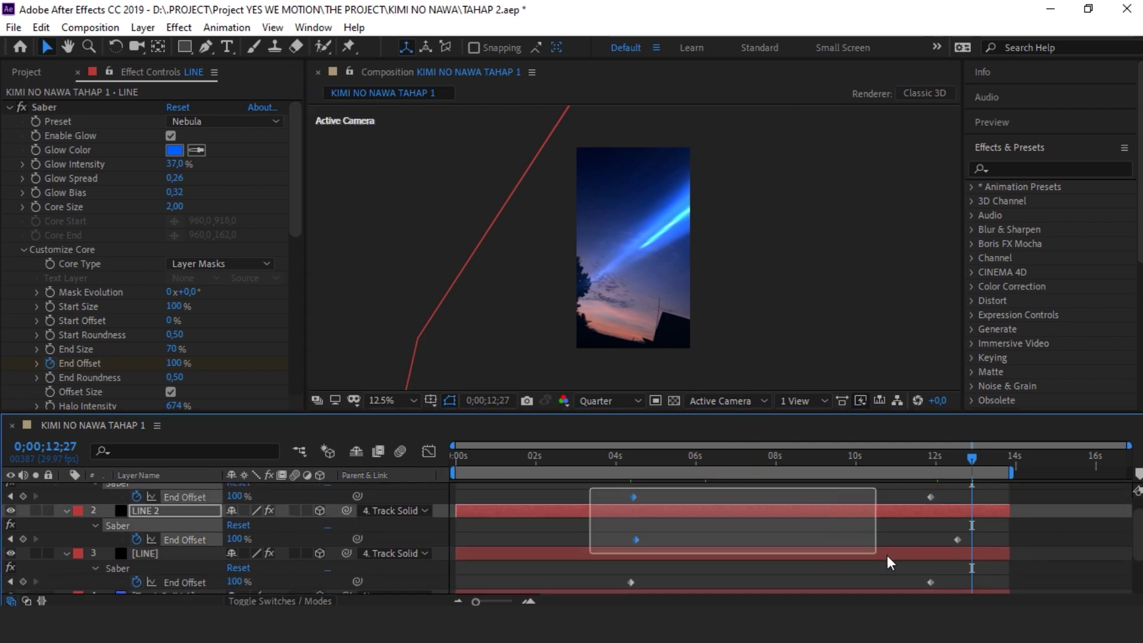
pyautogui.rightClick(930, 497)
pyautogui.moveTo(961, 484)
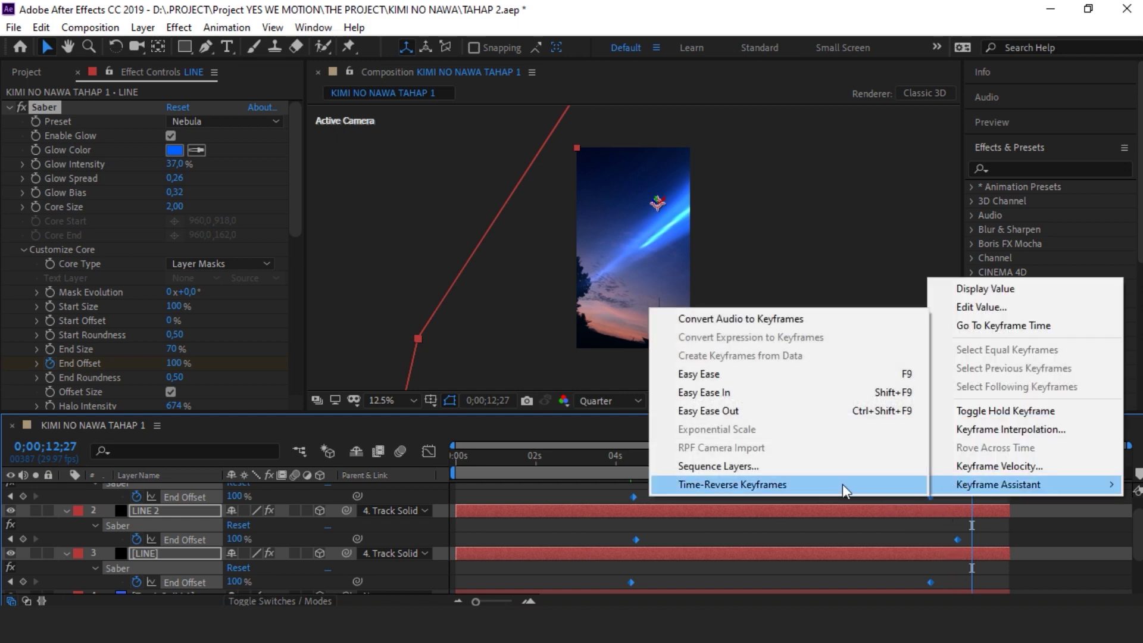
pyautogui.click(755, 373)
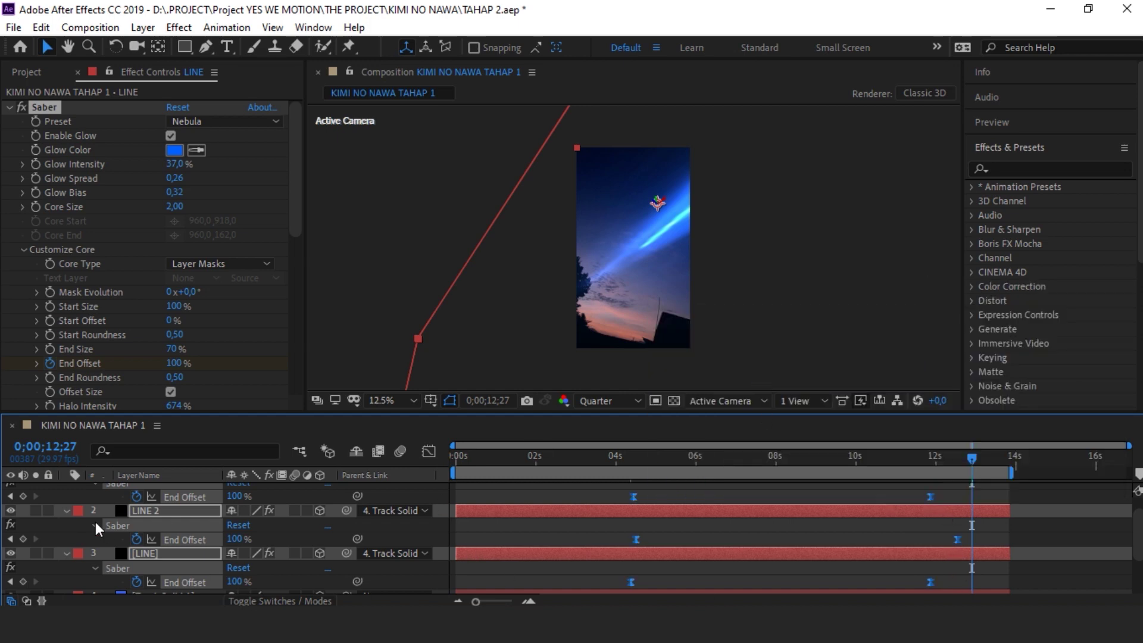
pyautogui.click(67, 510)
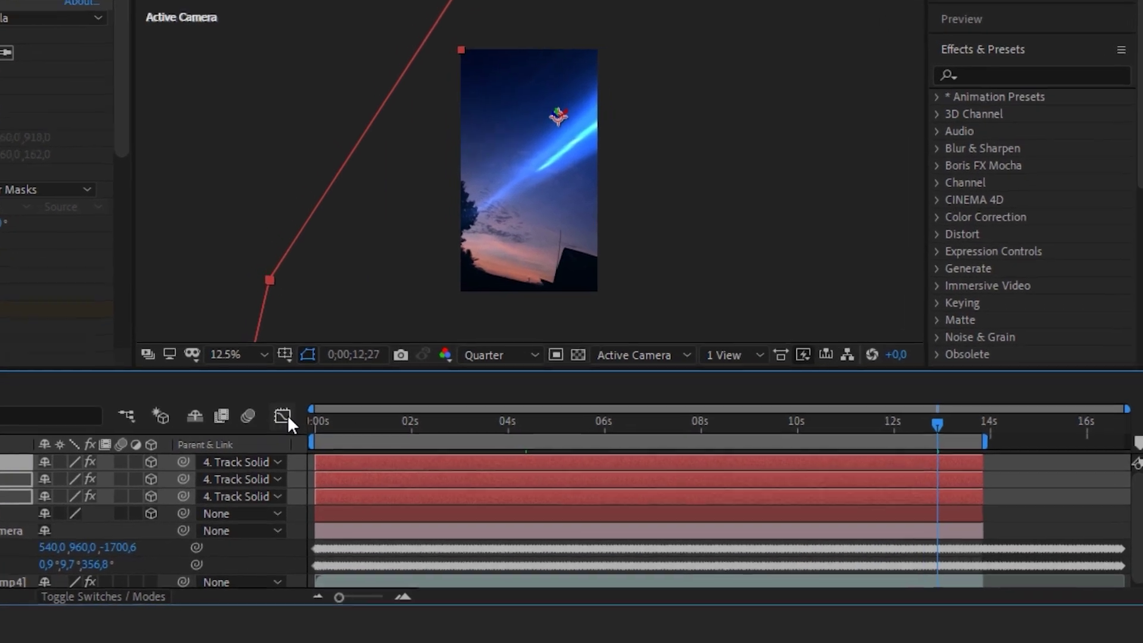
# Step: Reshape LINE 2's End Offset speed curve in the Graph Editor, then return to layer bars
pyautogui.click(430, 451)
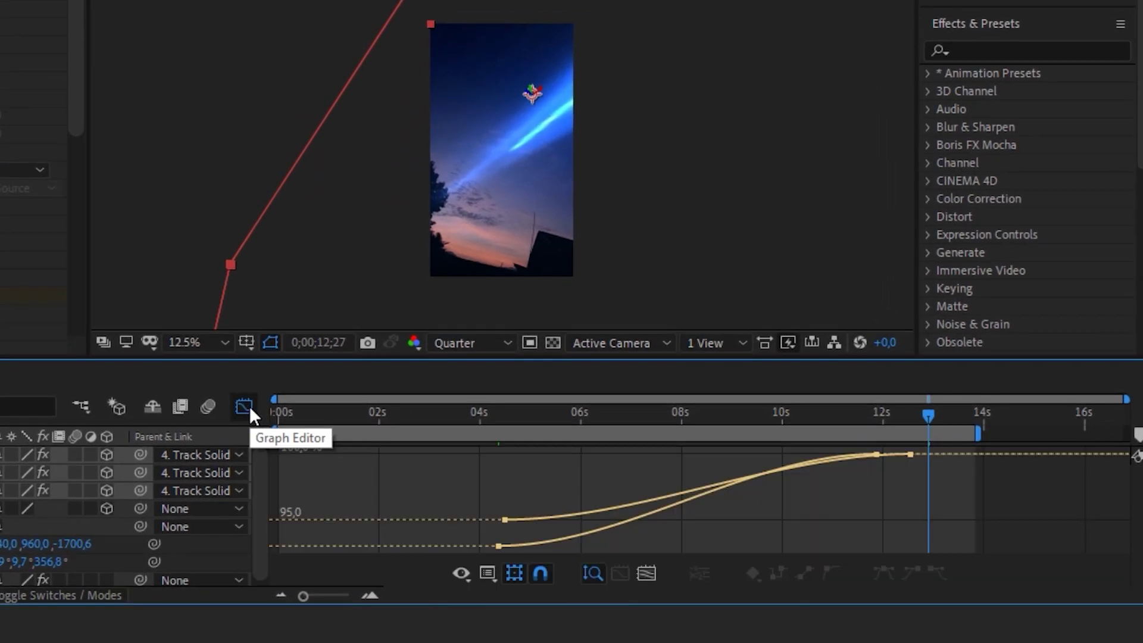
pyautogui.moveTo(926, 413)
pyautogui.mouseDown()
pyautogui.moveTo(586, 441)
pyautogui.moveTo(576, 476)
pyautogui.mouseUp()
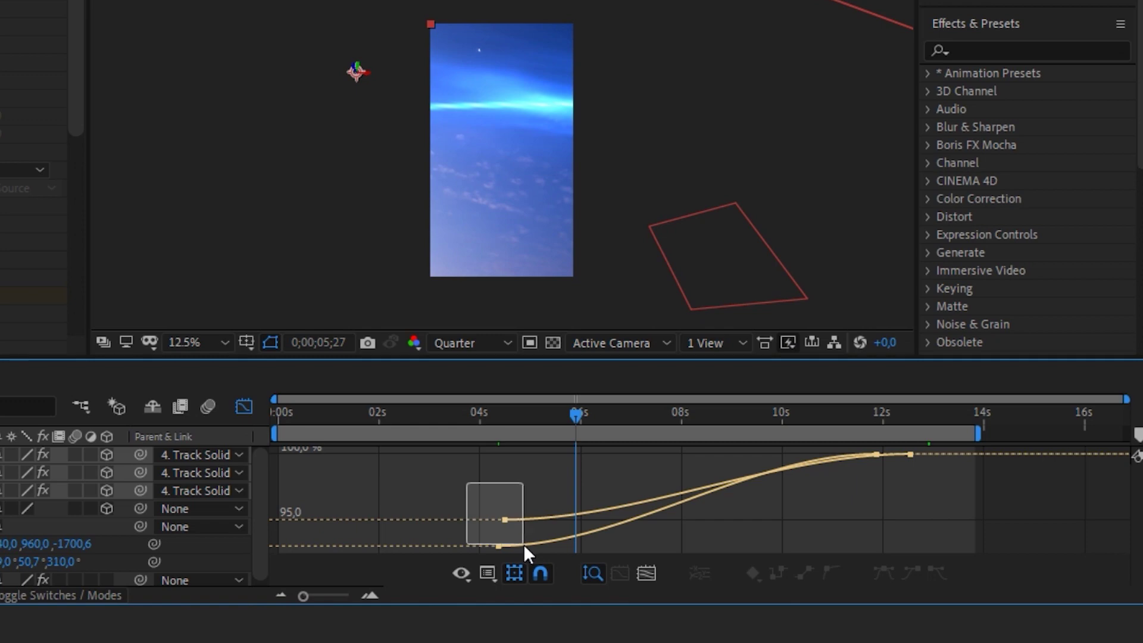
pyautogui.moveTo(522, 544); pyautogui.dragTo(533, 555)
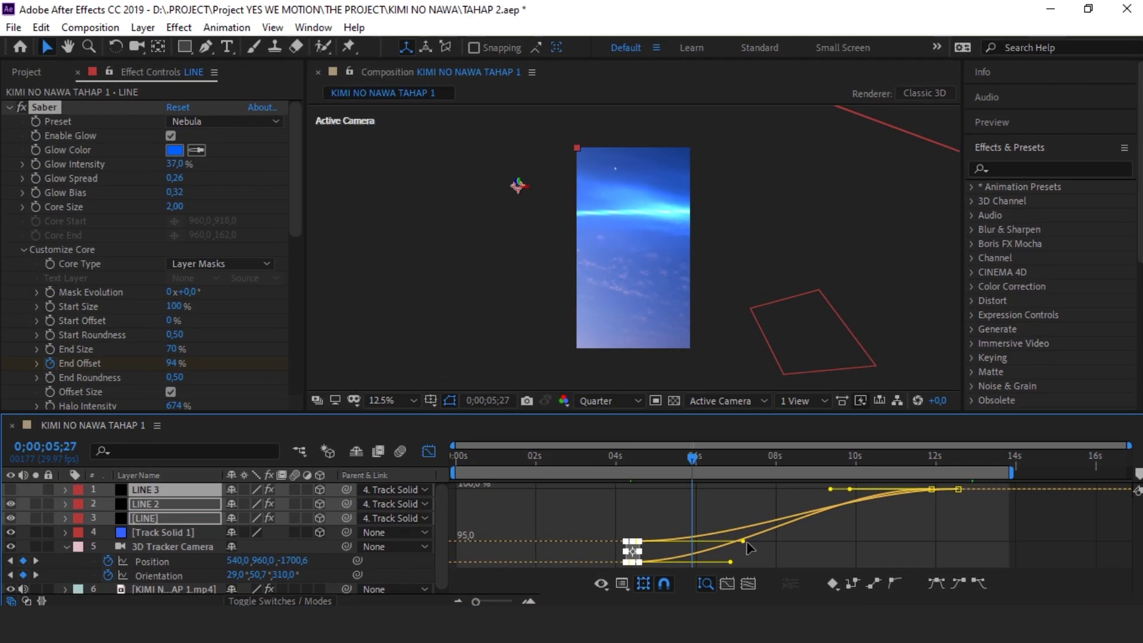
pyautogui.click(809, 491)
pyautogui.click(143, 505)
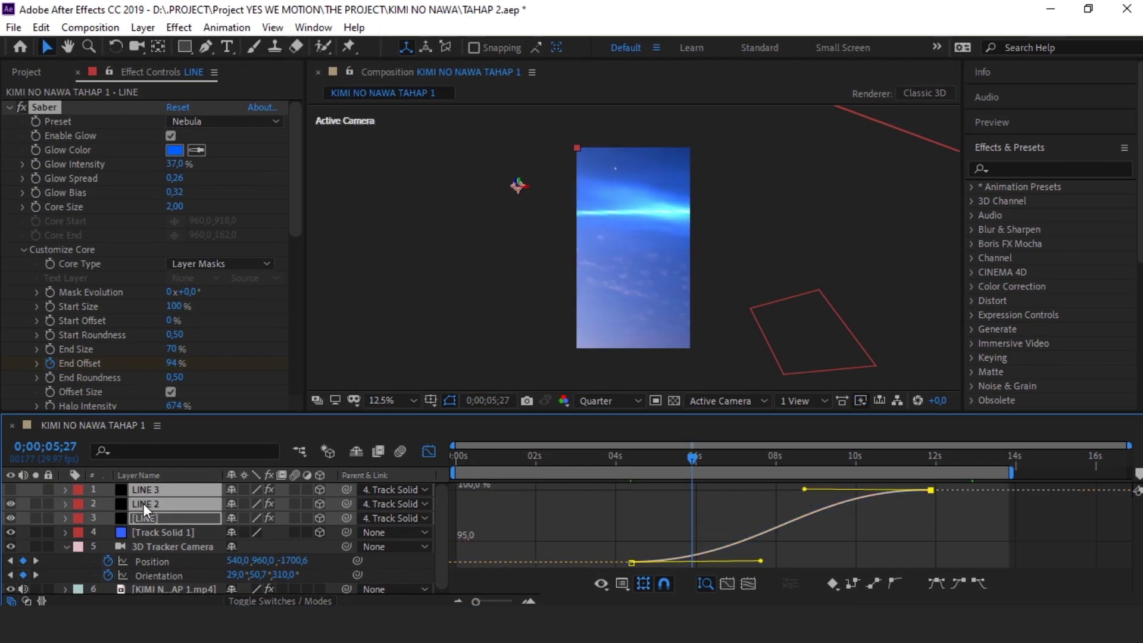
pyautogui.moveTo(767, 564); pyautogui.dragTo(773, 562)
pyautogui.hotkey('shift', 'F3')
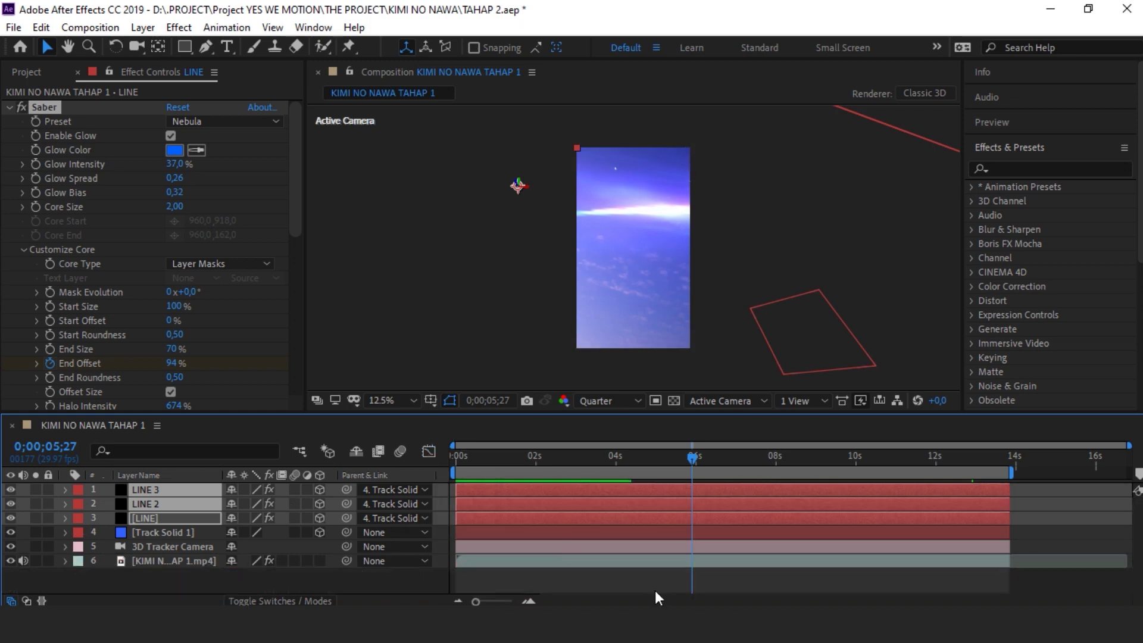
pyautogui.rightClick(302, 581)
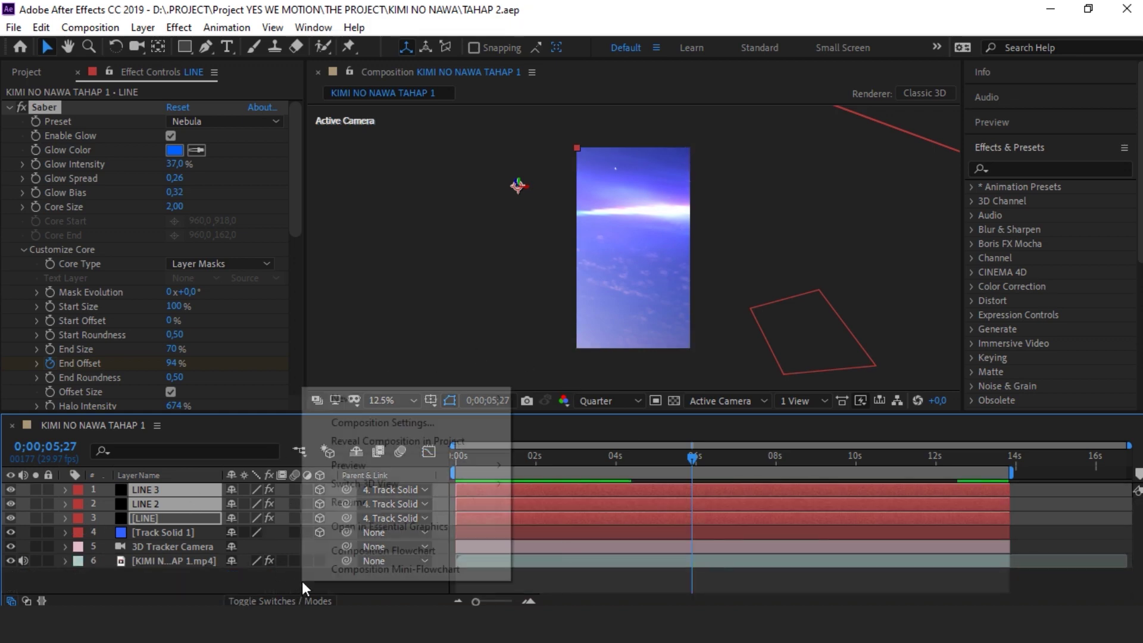
# Step: Create a black 1920x1080 solid named OPTICAL FLARE and stretch it taller than the frame
pyautogui.moveTo(446, 403)
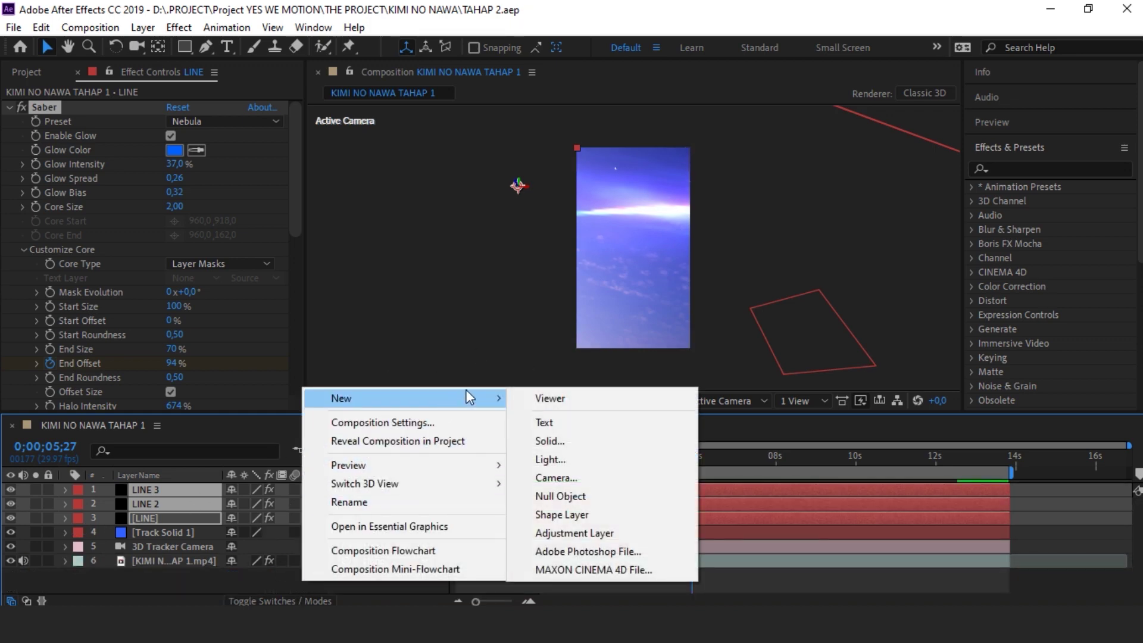
pyautogui.click(562, 441)
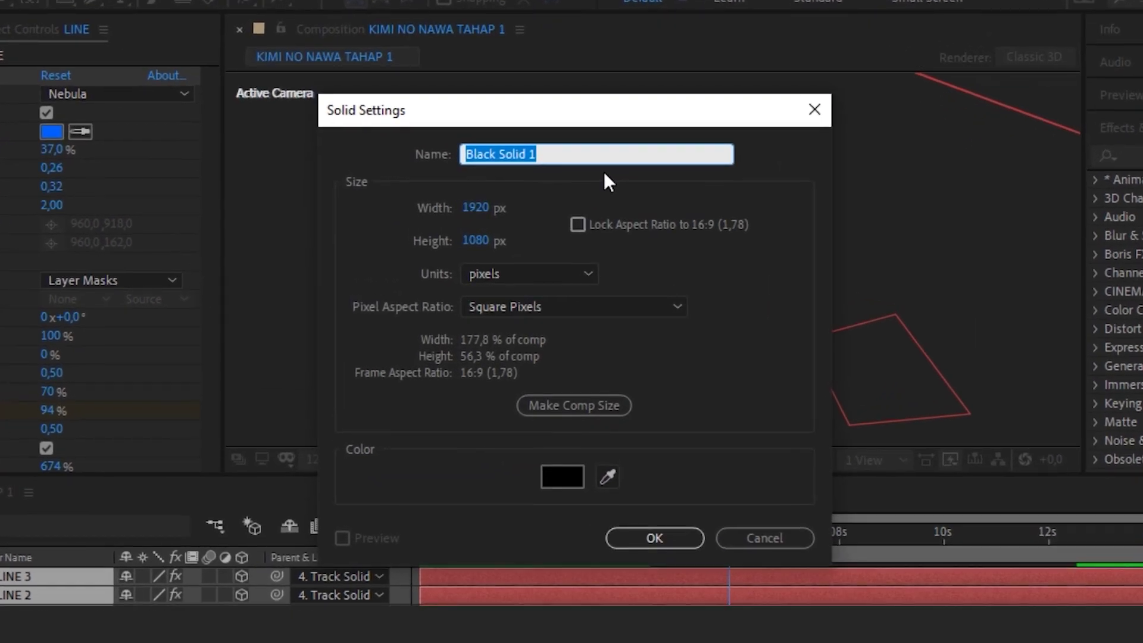
pyautogui.write('OPTICAL FLARE')
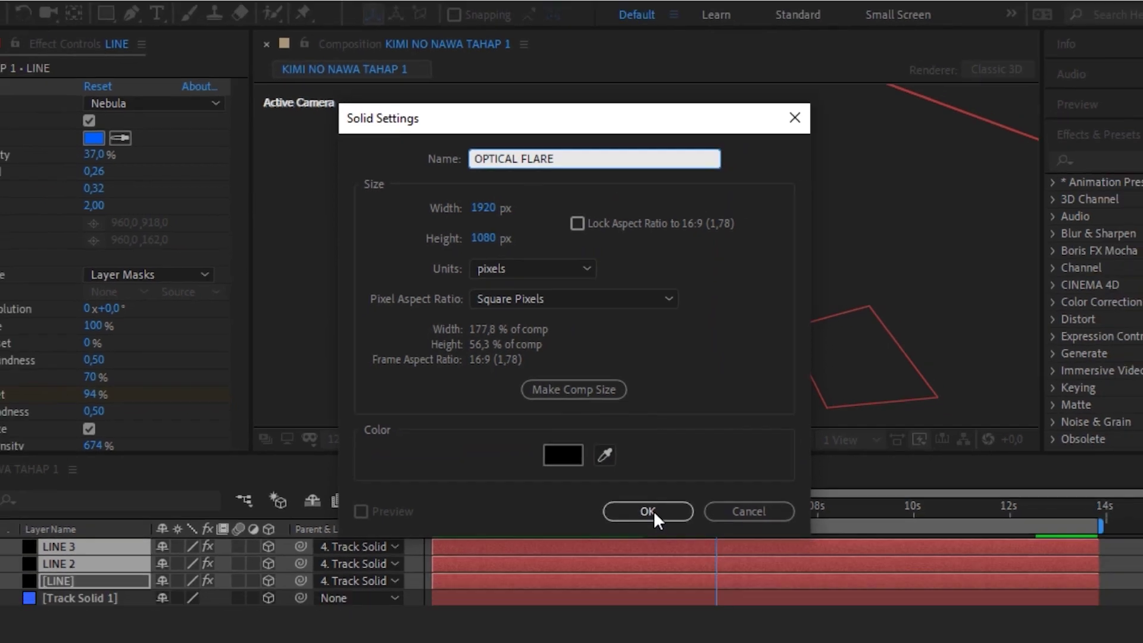
pyautogui.click(654, 538)
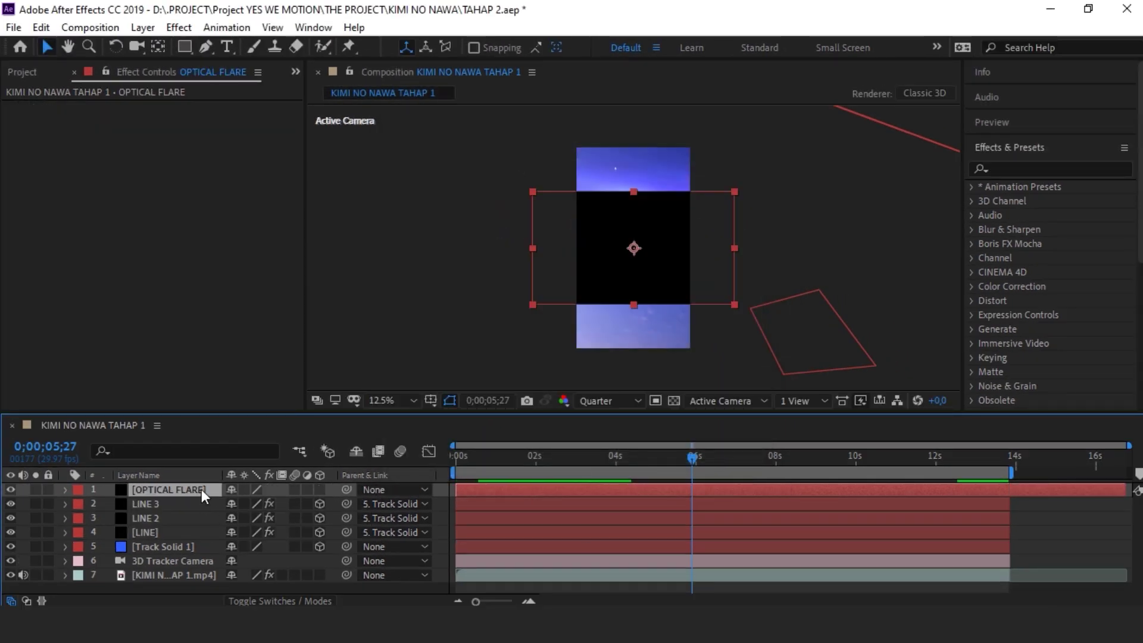
pyautogui.moveTo(634, 190); pyautogui.dragTo(647, 114)
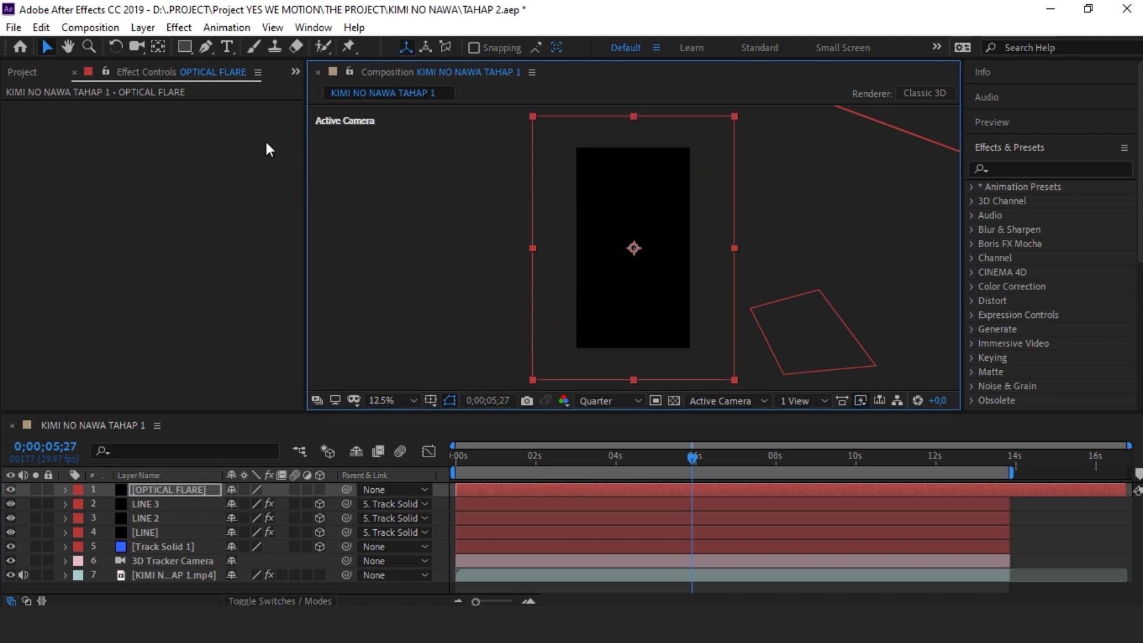
pyautogui.click(161, 491)
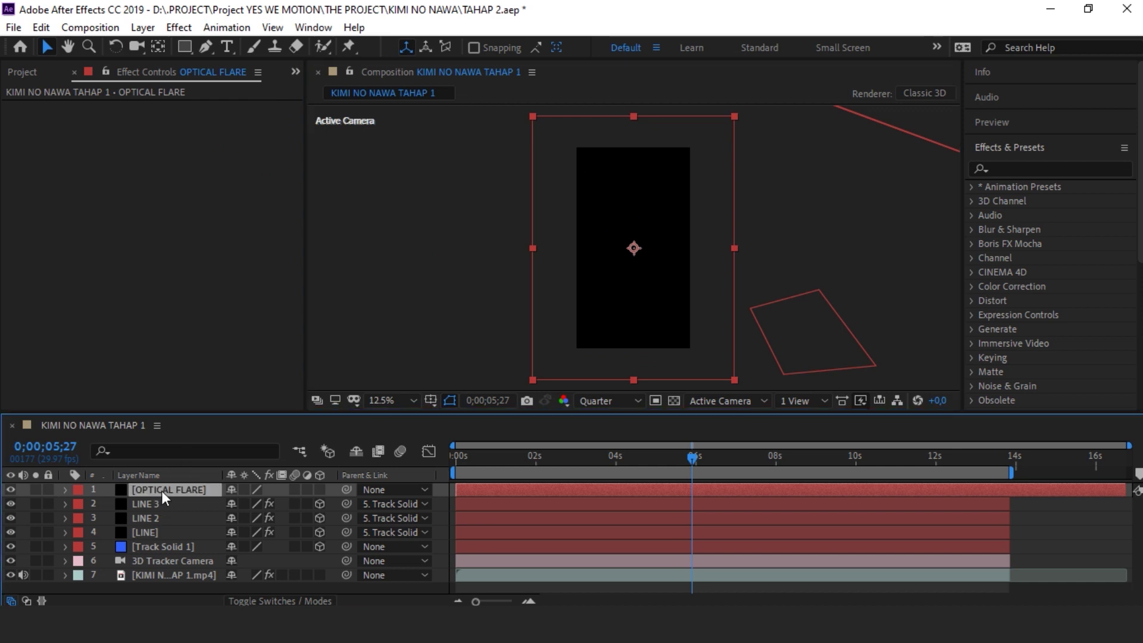
# Step: Apply the Video Copilot Optical Flares effect to the OPTICAL FLARE solid
pyautogui.click(185, 30)
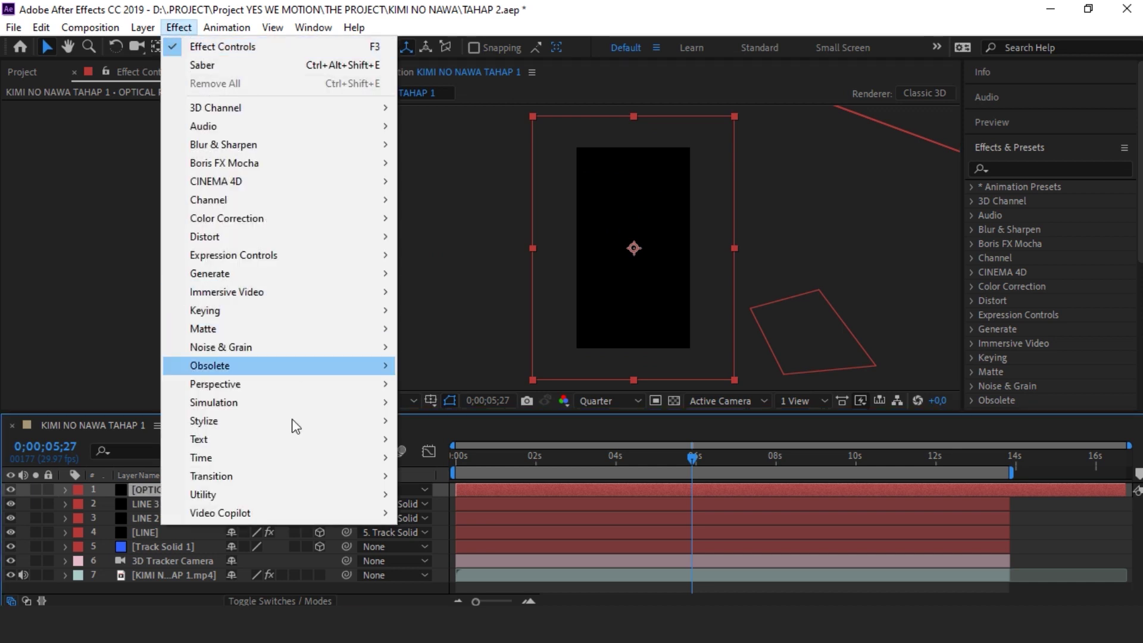
pyautogui.moveTo(344, 513)
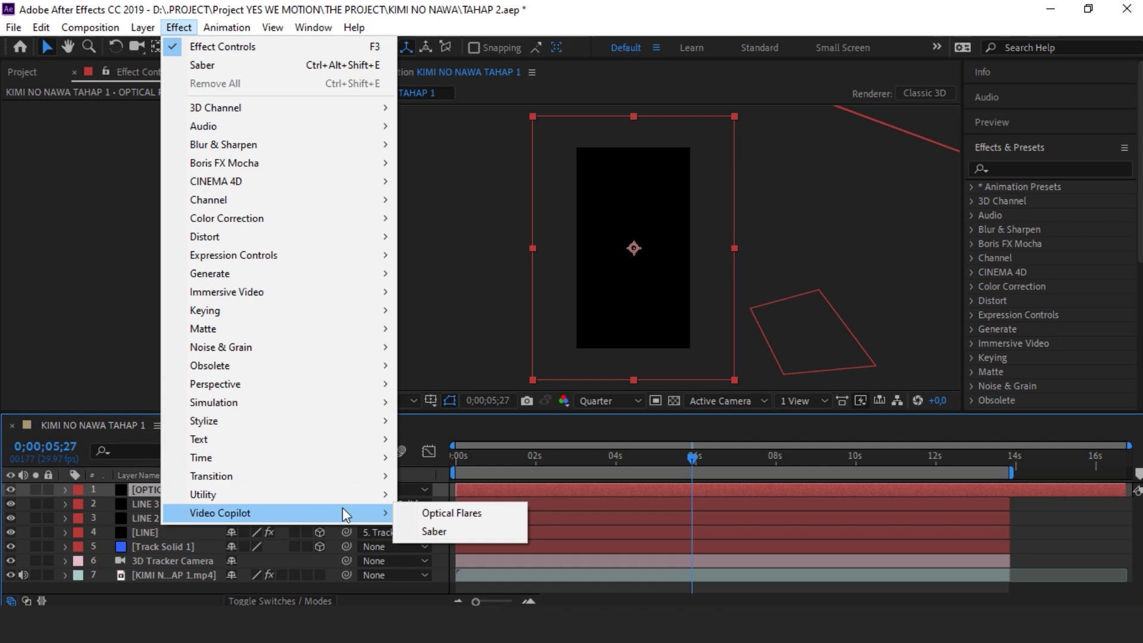
pyautogui.click(424, 513)
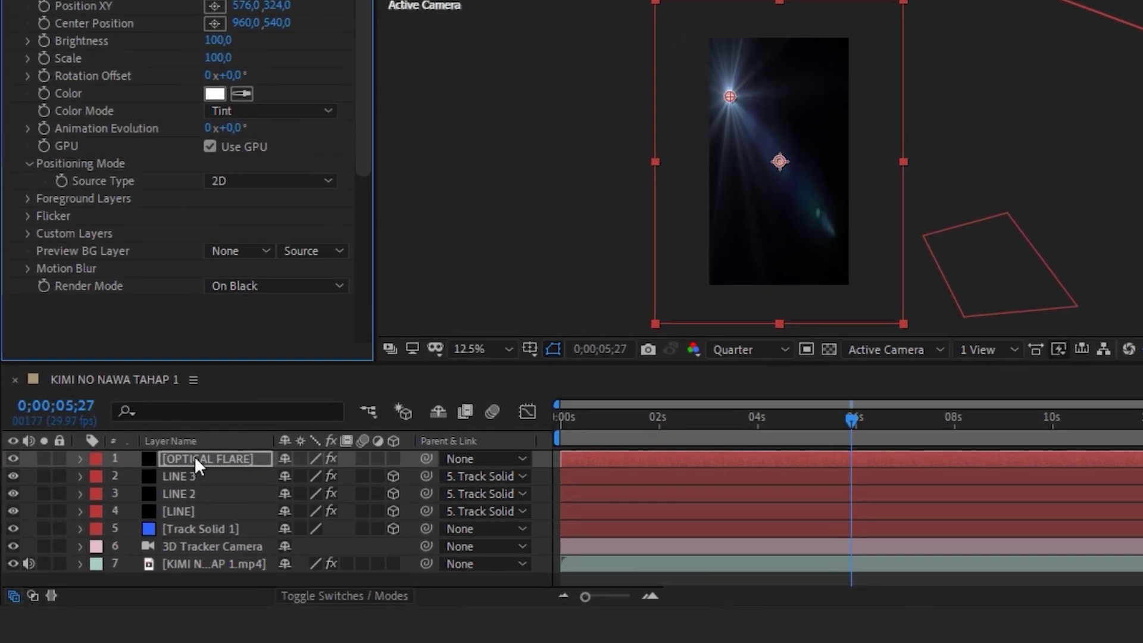
# Step: Set the OPTICAL FLARE layer's blending mode to Add
pyautogui.click(194, 456)
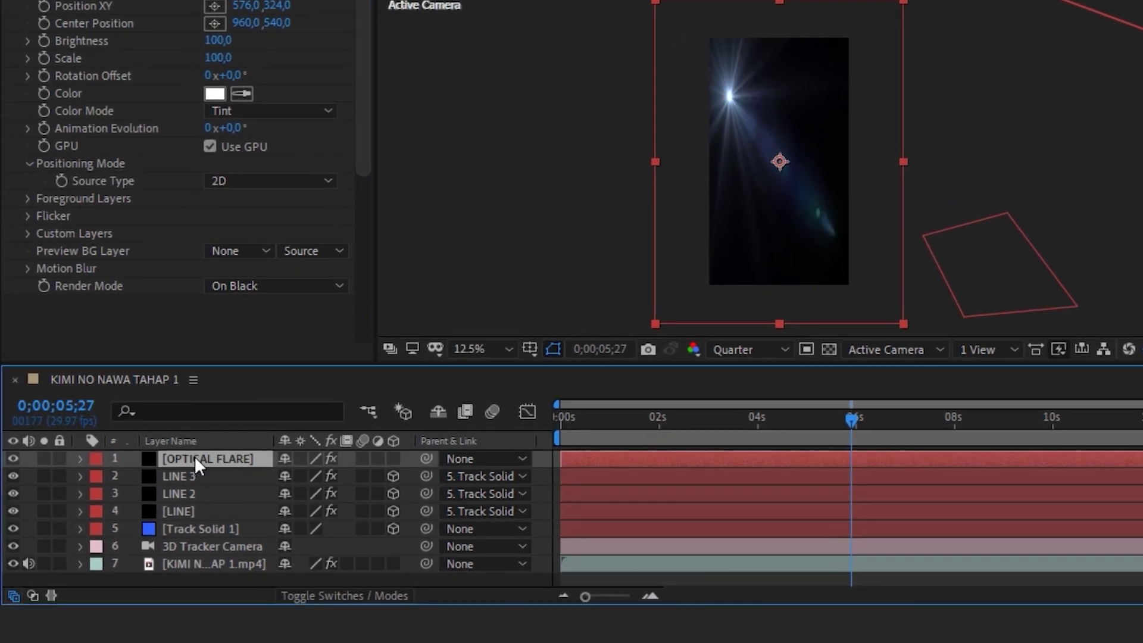
pyautogui.click(302, 591)
pyautogui.click(324, 459)
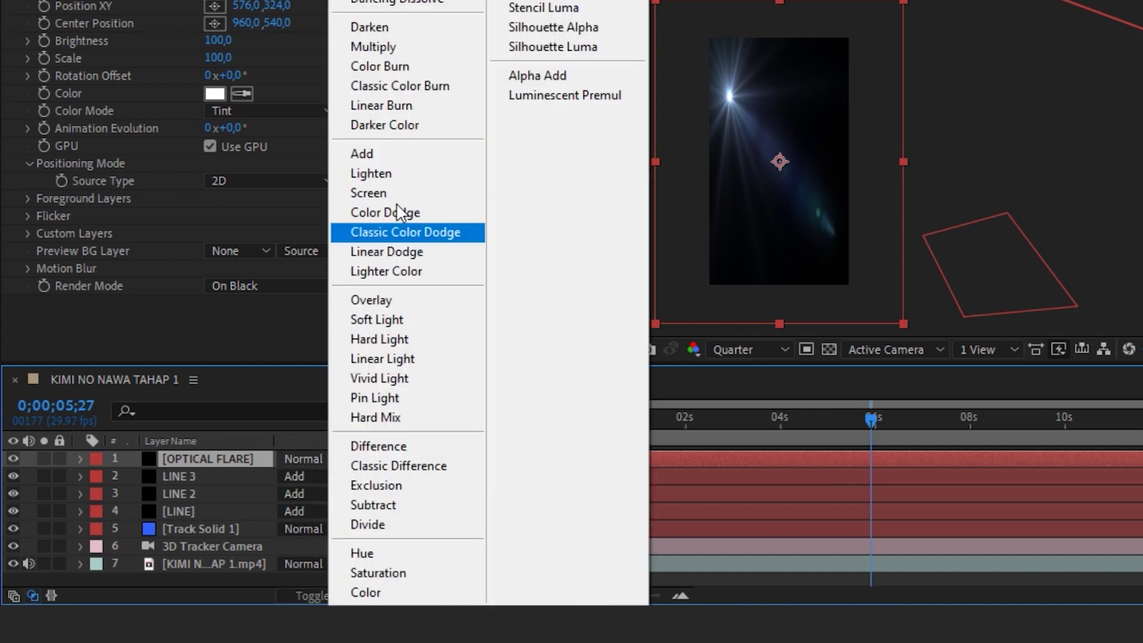
pyautogui.click(412, 151)
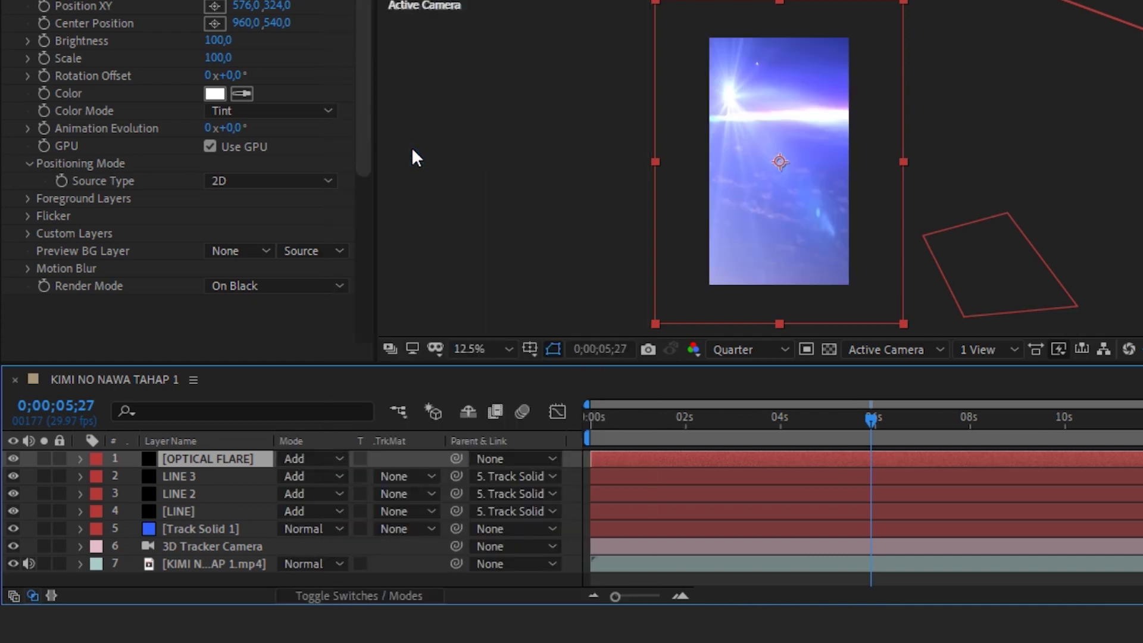
# Step: Set the Optical Flares Positioning Mode Source Type to 3D
pyautogui.click(249, 180)
pyautogui.click(247, 222)
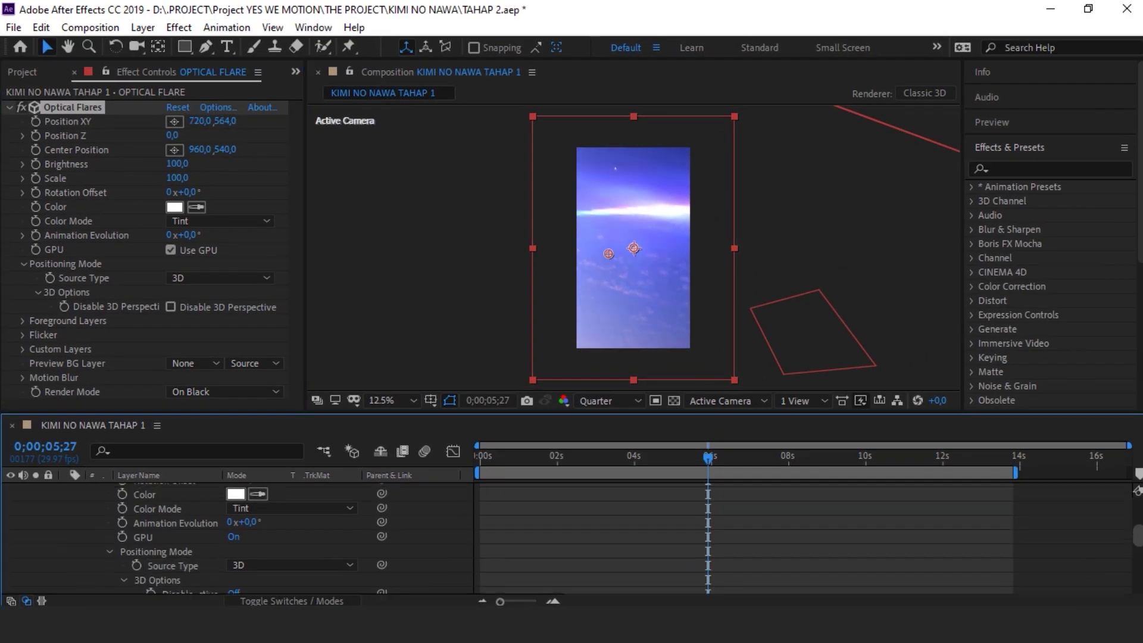
pyautogui.scroll(5, 1087, 561)
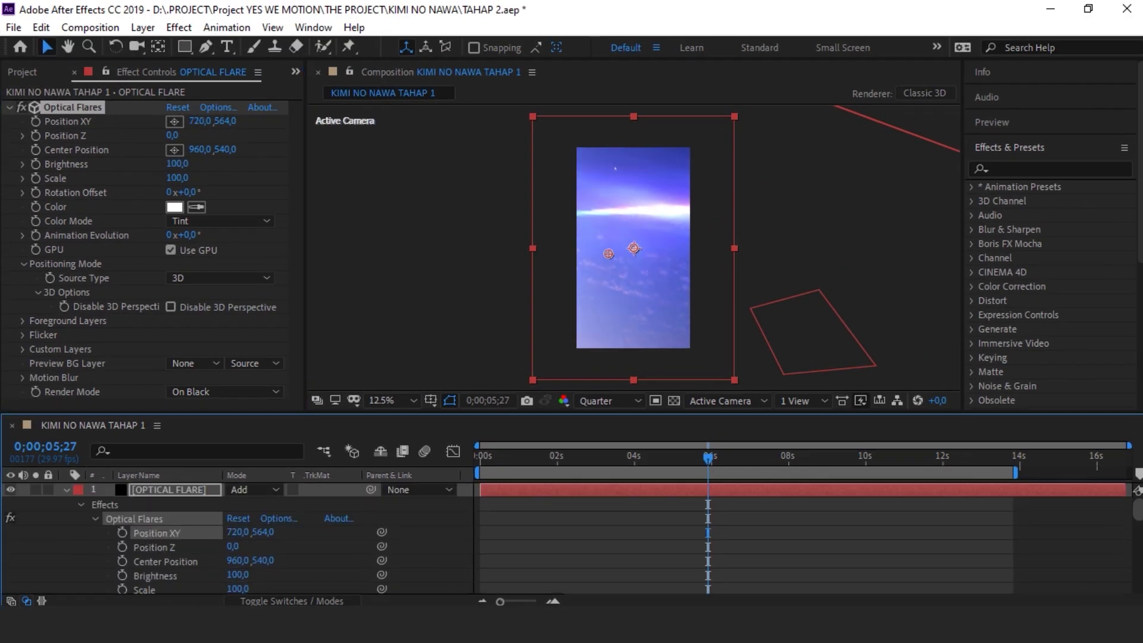
# Step: Enter 50 as the Optical Flares Brightness on the OPTICAL FLARE layer, replacing 100
pyautogui.click(196, 489)
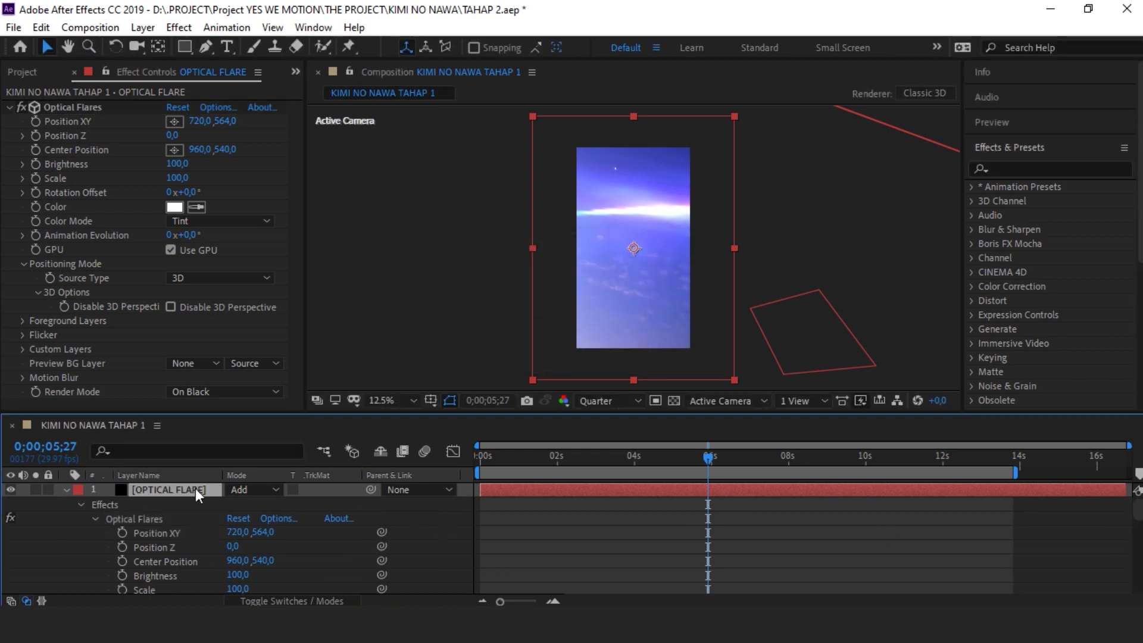
pyautogui.scroll(-3, 415, 510)
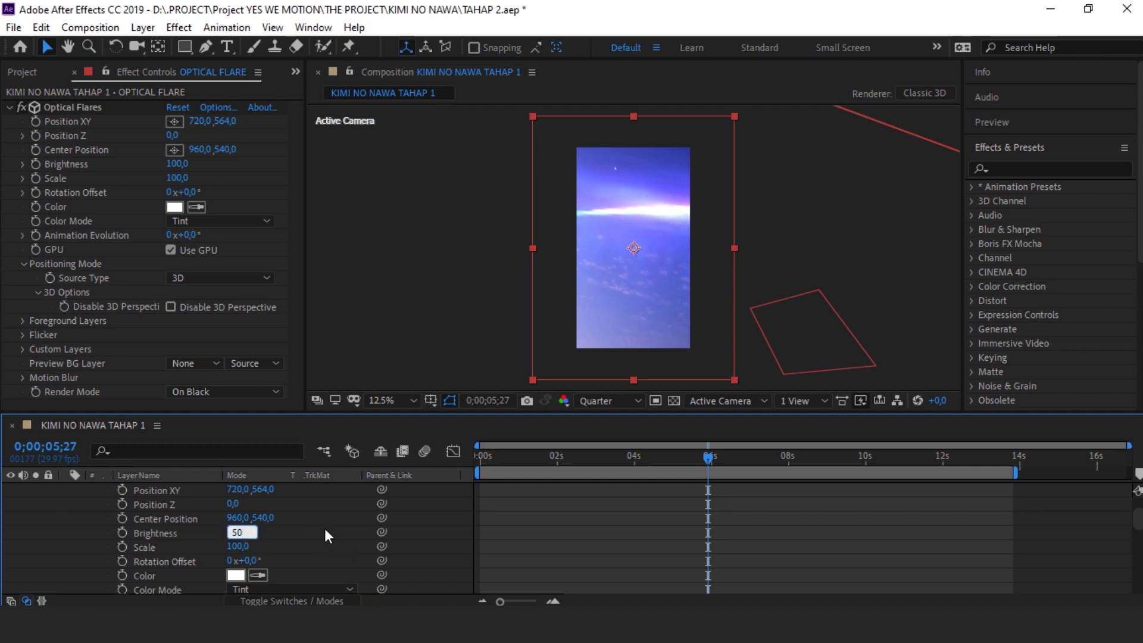
pyautogui.press('Return')
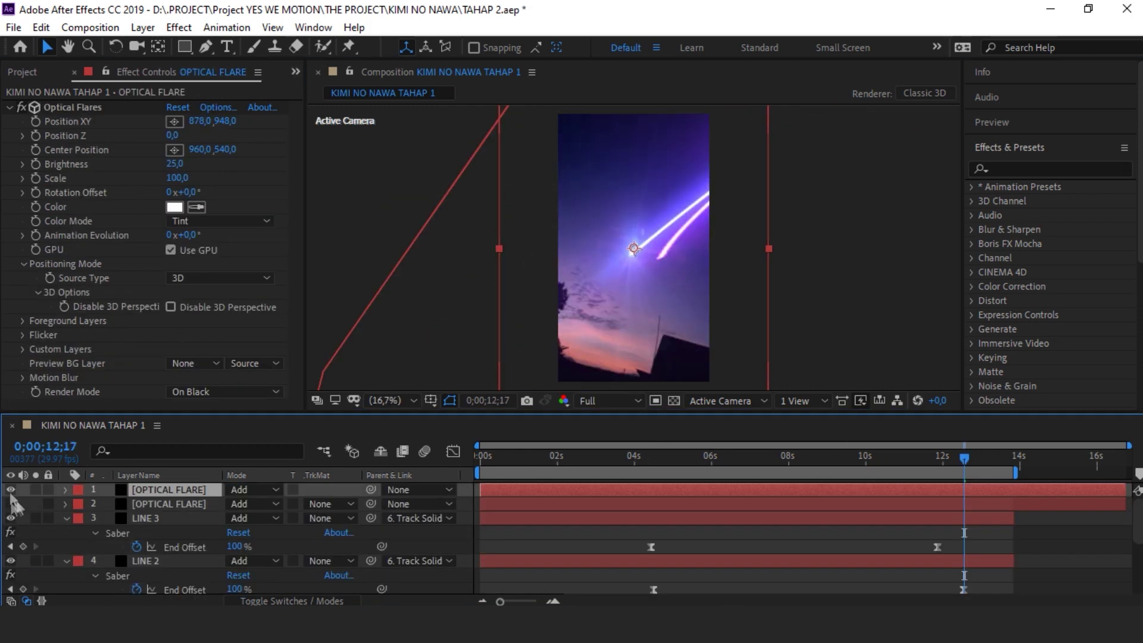